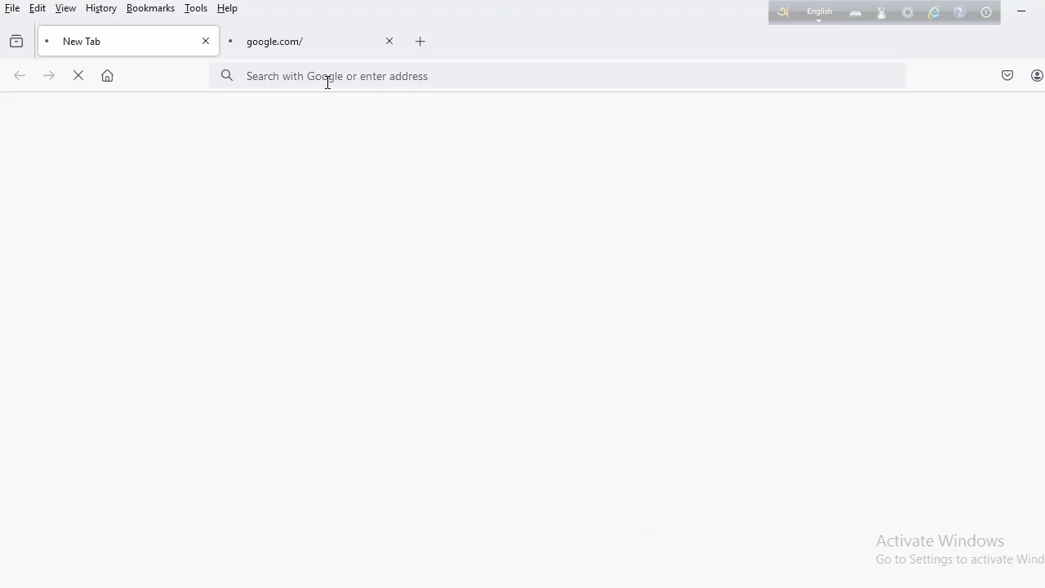
click(390, 41)
click(236, 40)
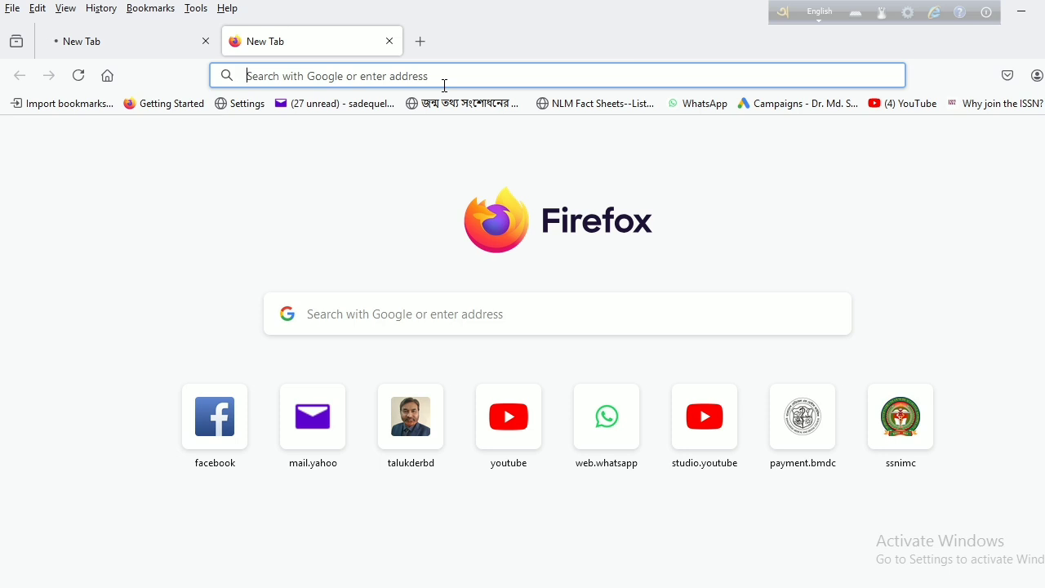
text(www)
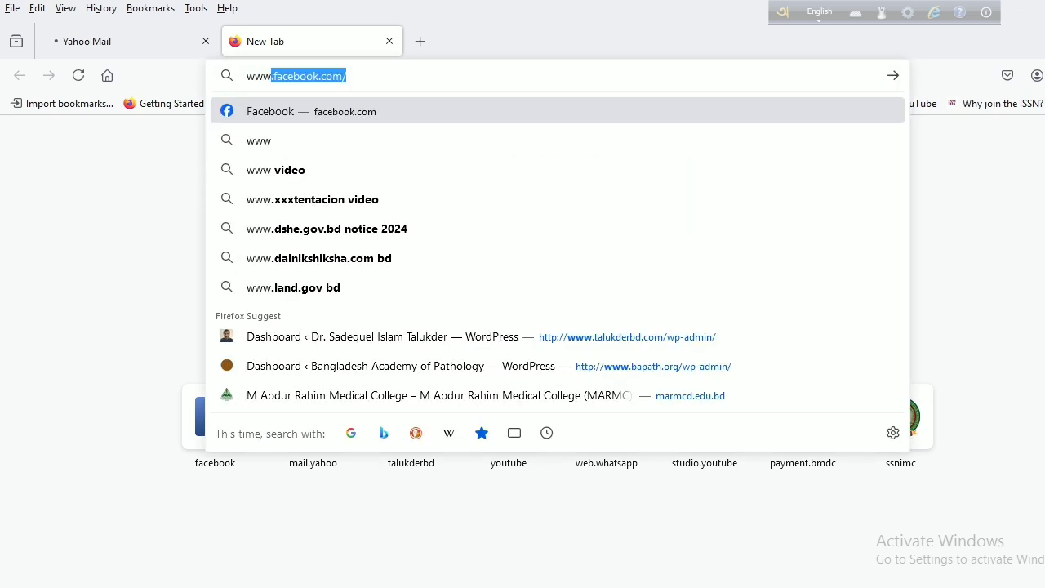
text(.ta)
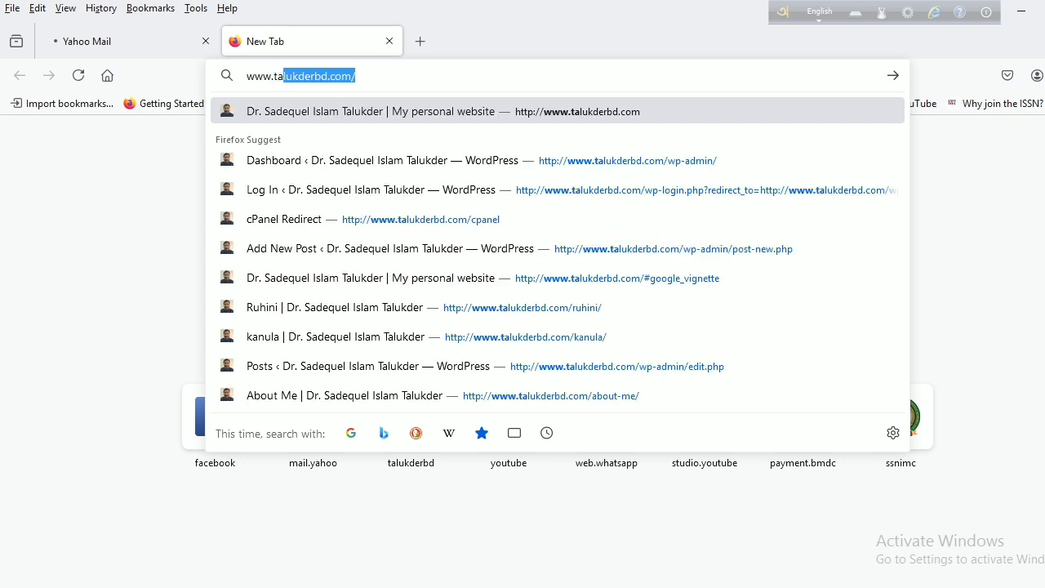
text(lukderbd)
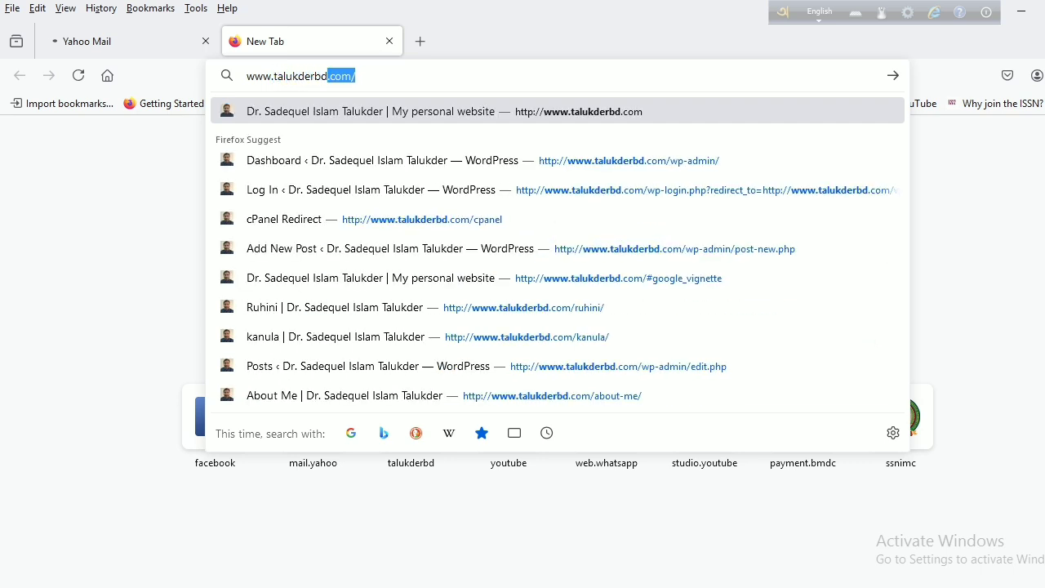
text(.com)
key(Return)
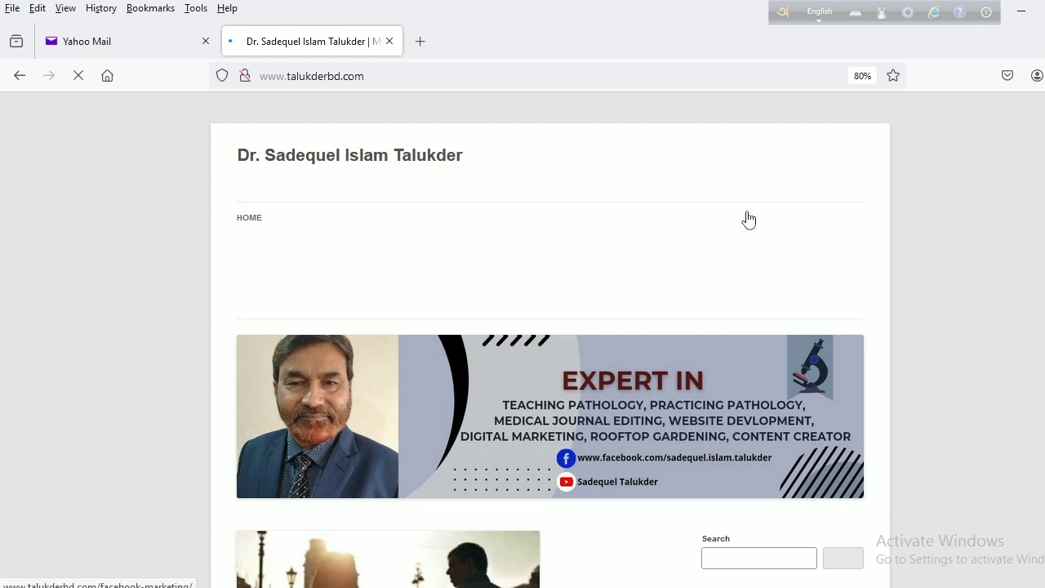
Look through the home page of the personal website, including its recent posts and their pictures
scroll(749, 219, down, 3)
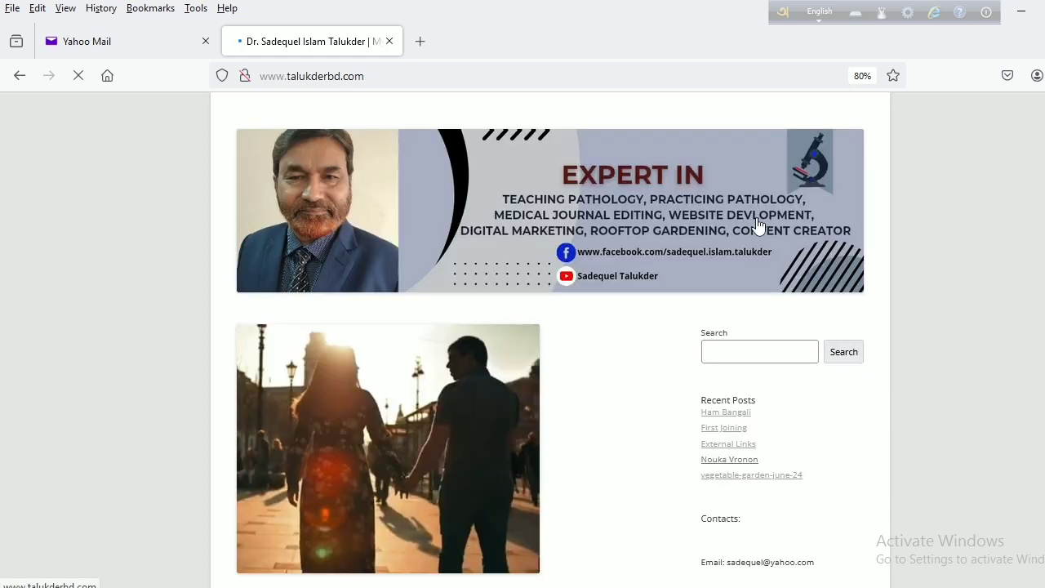
scroll(711, 241, down, 8)
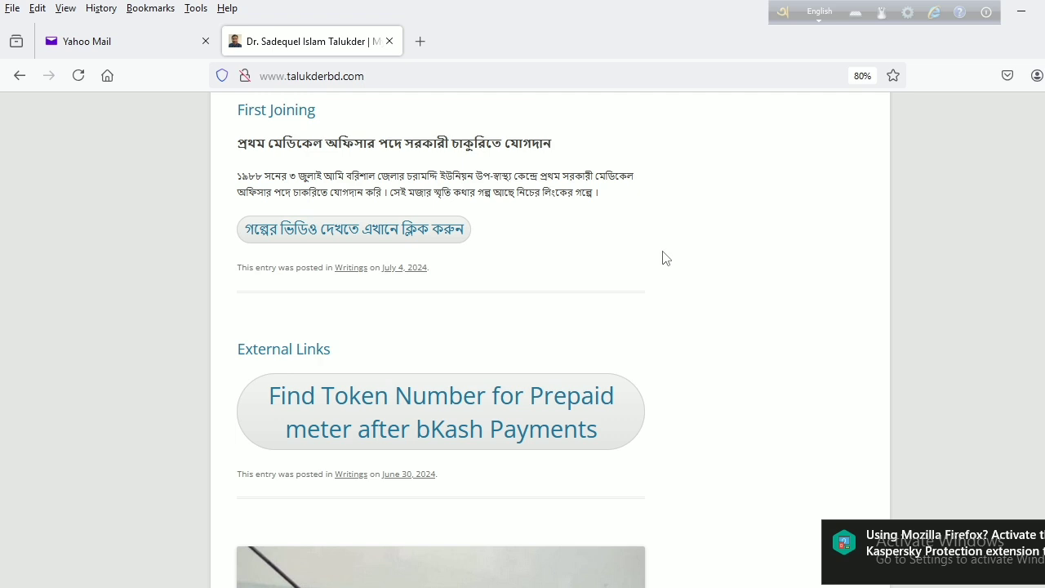
scroll(665, 259, down, 6)
scroll(665, 259, down, 3)
scroll(663, 258, up, 8)
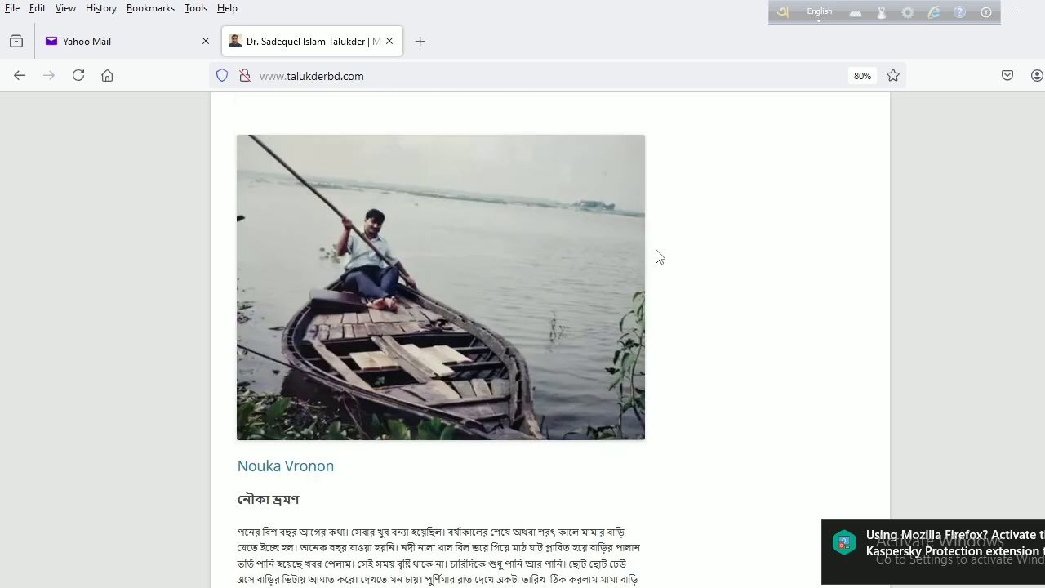
scroll(660, 257, up, 3)
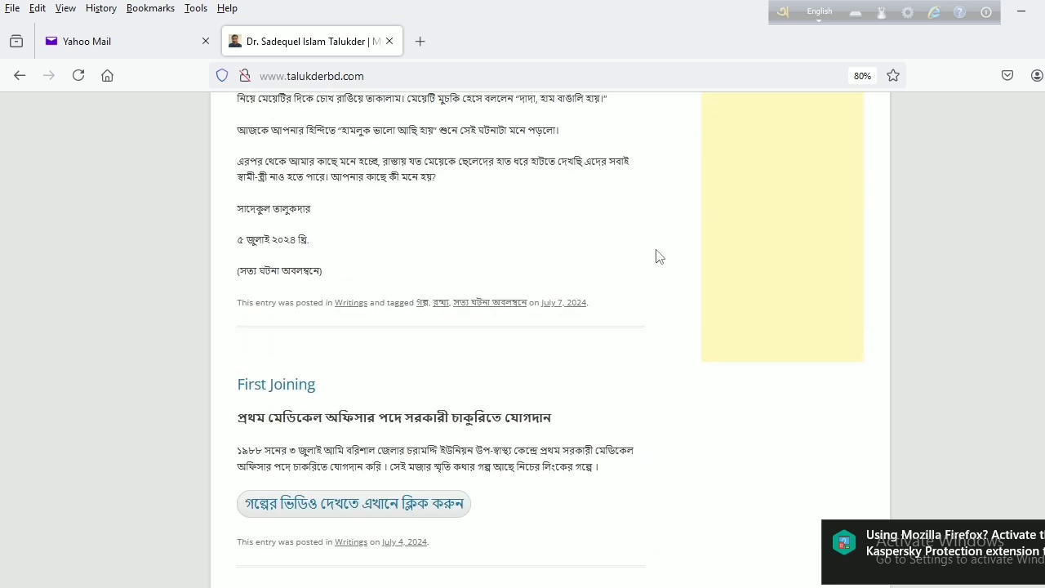
Open the website ssnimc.gov.bd in a new browser tab
click(416, 46)
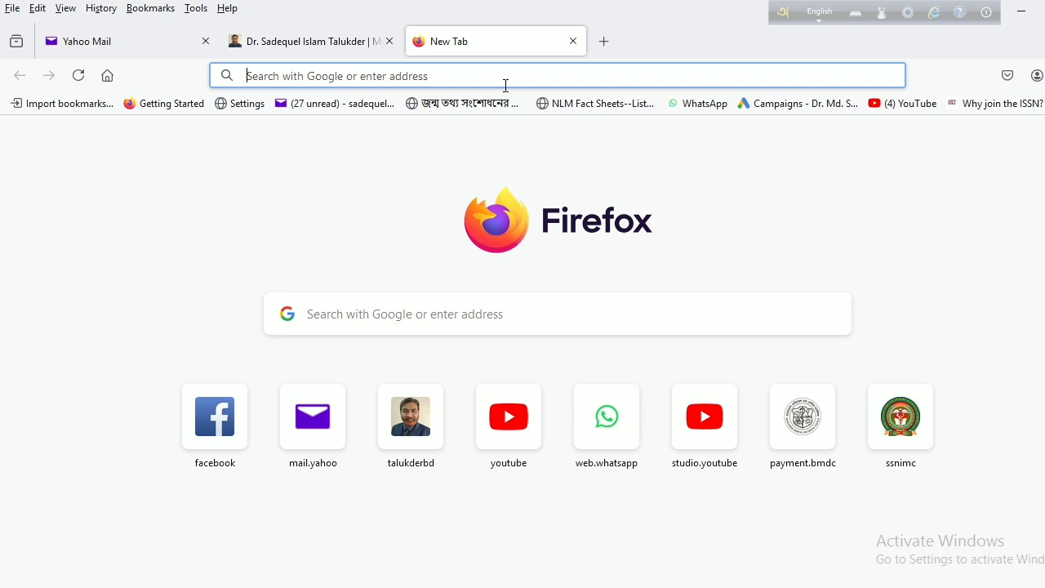
text(ssni)
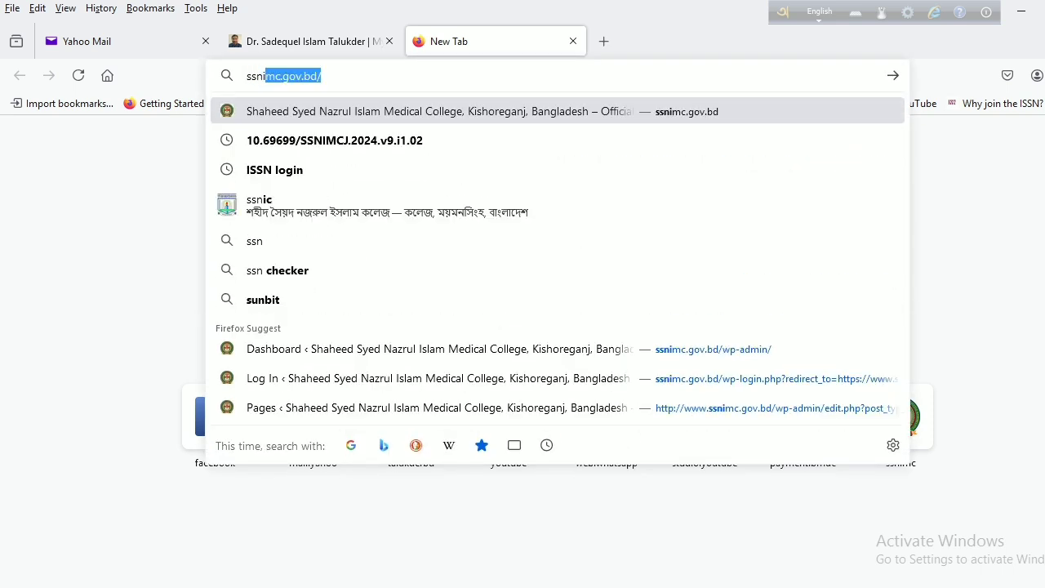
text(mc.gov.)
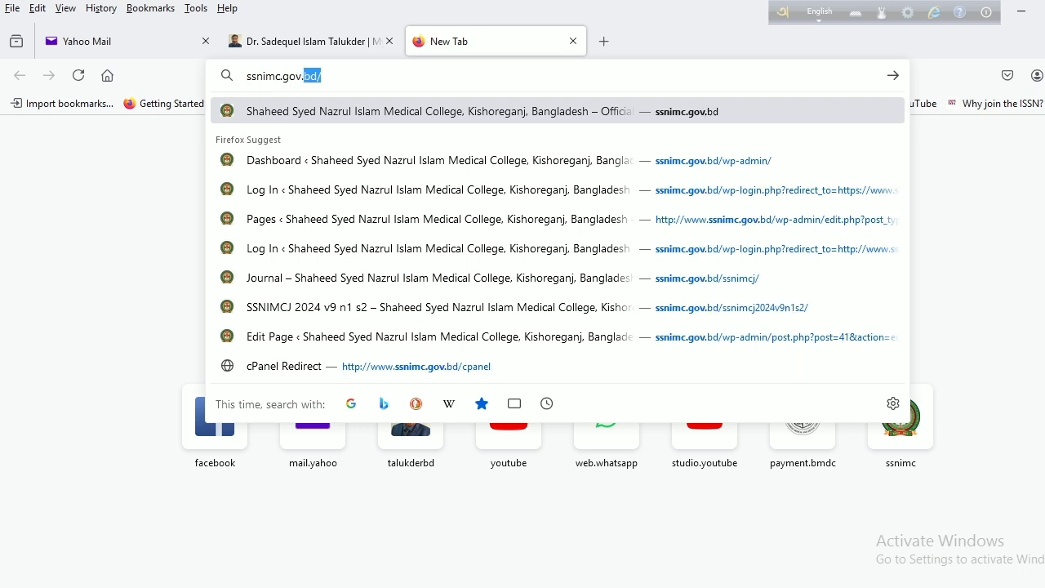
text(bd)
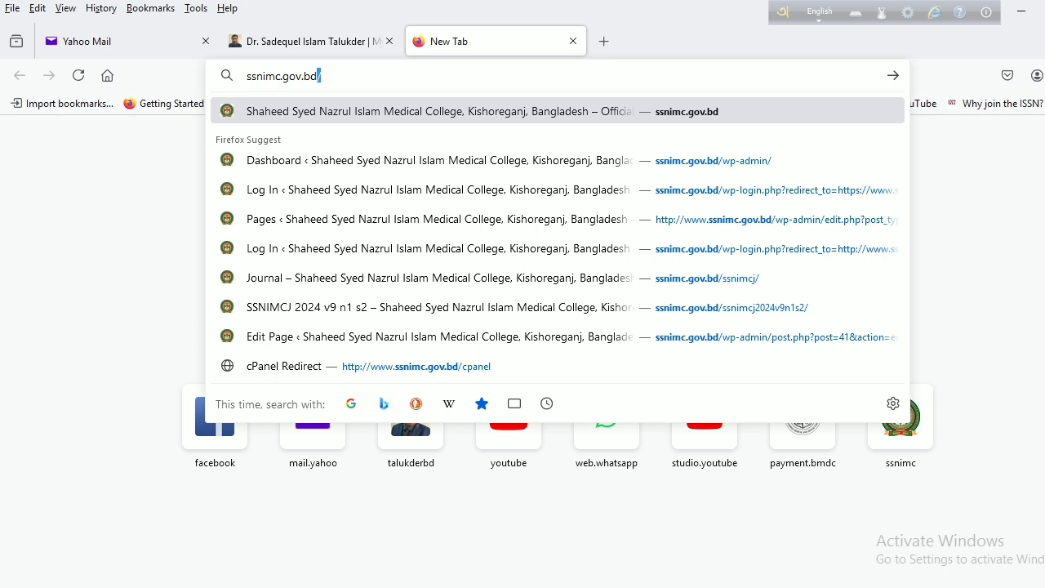
key(Return)
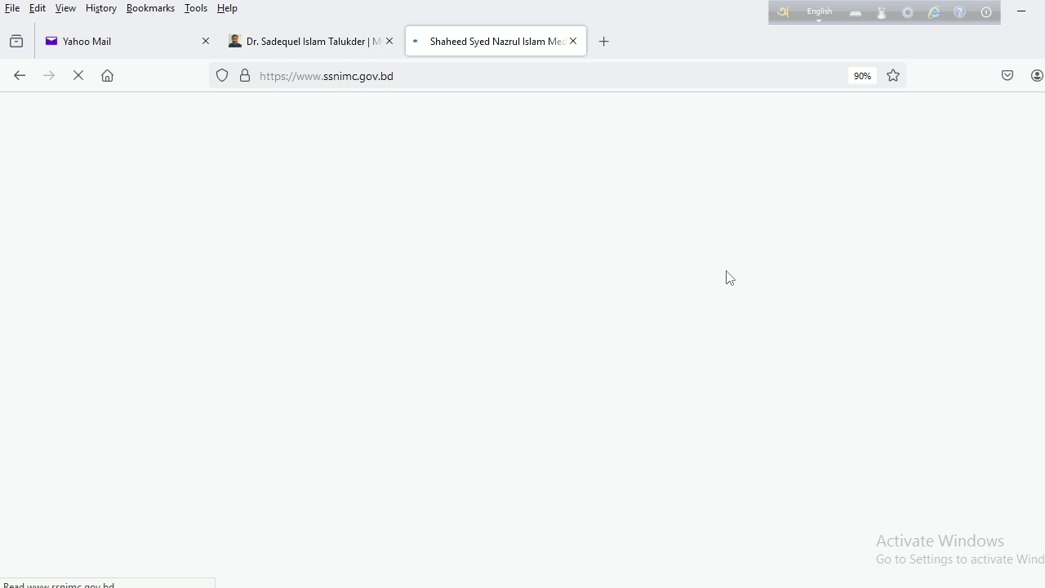
Look over the medical college's home page down through its posts and return to its navigation links
scroll(739, 290, down, 10)
scroll(747, 299, down, 10)
scroll(744, 296, up, 5)
scroll(742, 299, up, 10)
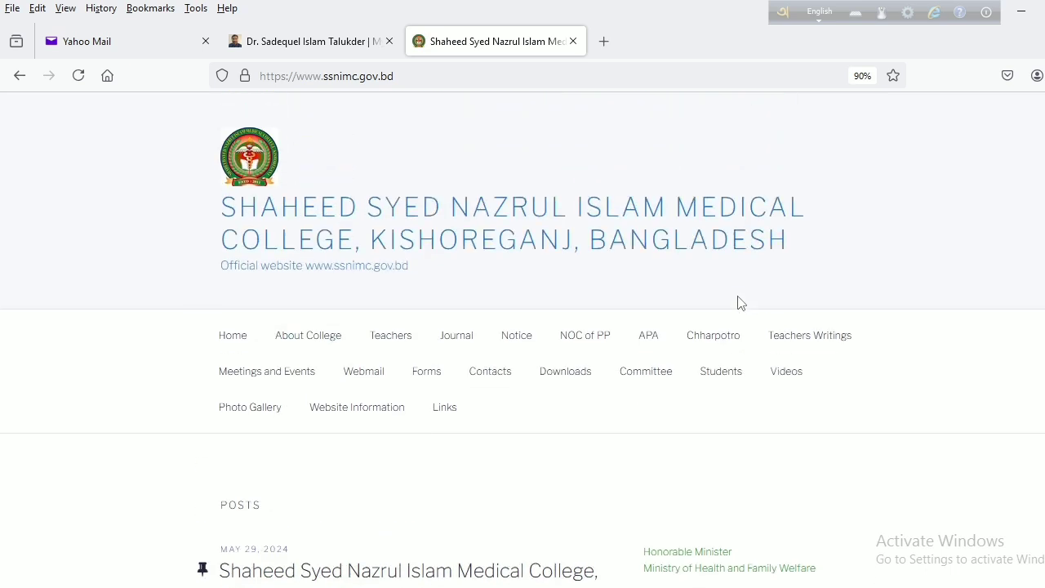
Open the About College page of the medical college website and look through its content
click(324, 345)
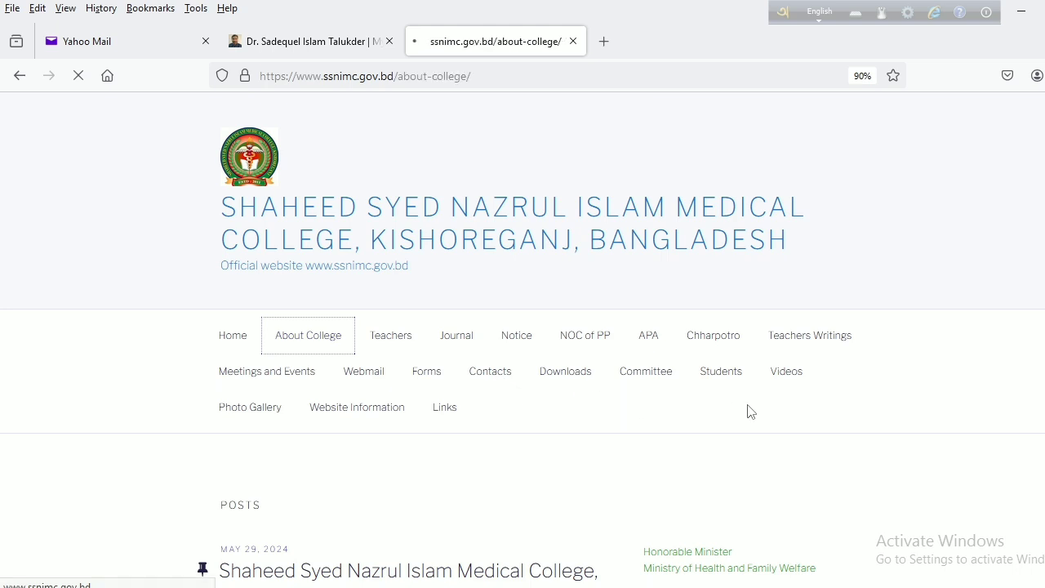
scroll(775, 413, down, 4)
scroll(779, 412, down, 7)
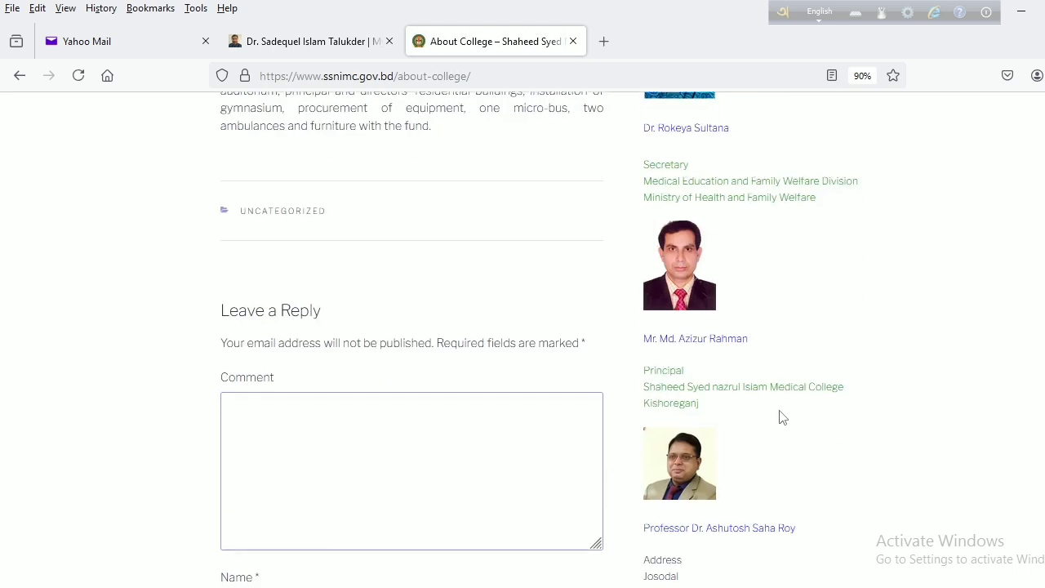
scroll(780, 418, up, 10)
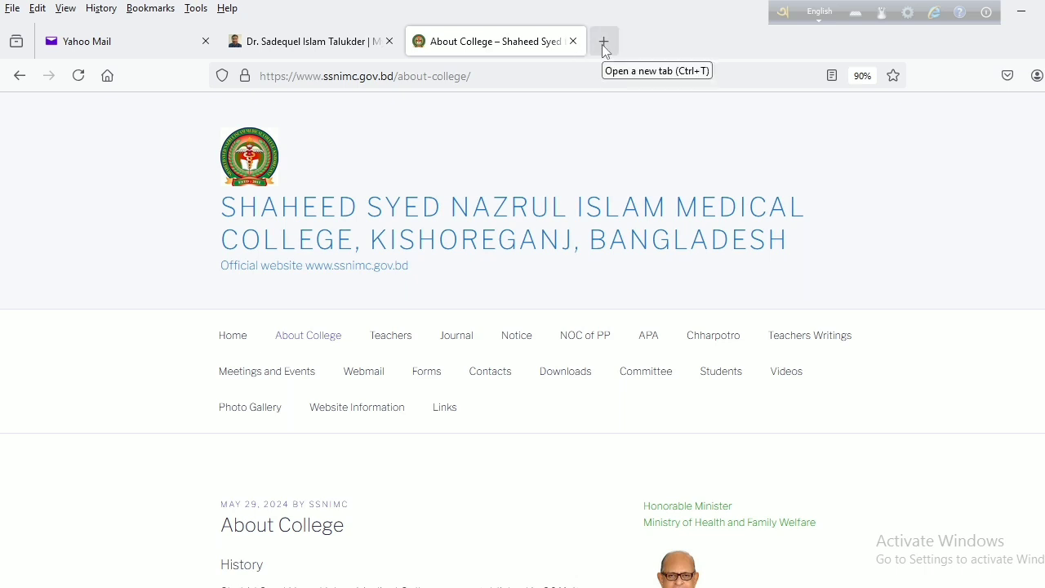
click(574, 41)
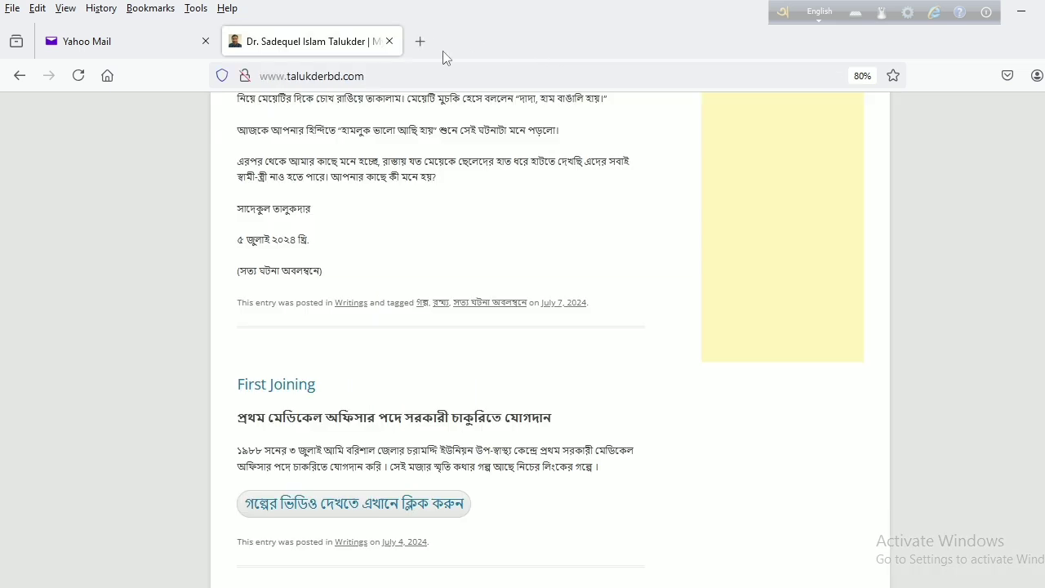
click(390, 41)
click(239, 43)
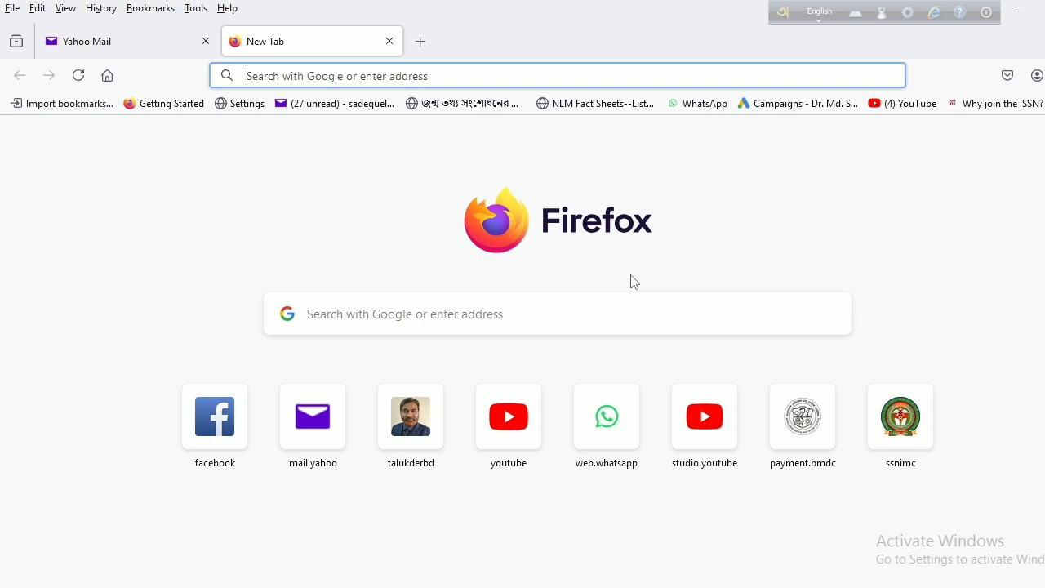
text(www.bapa)
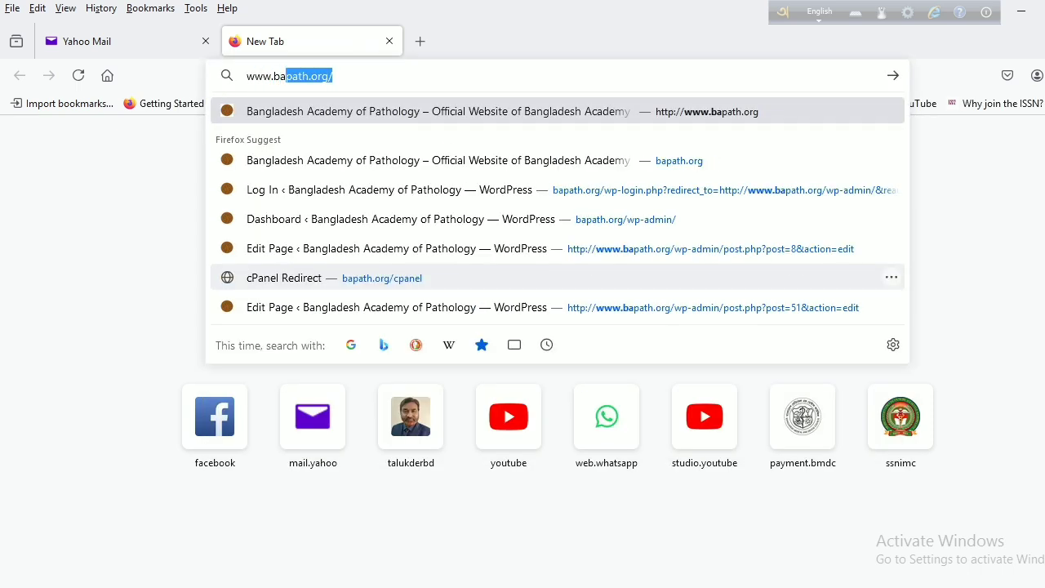
text(th.org)
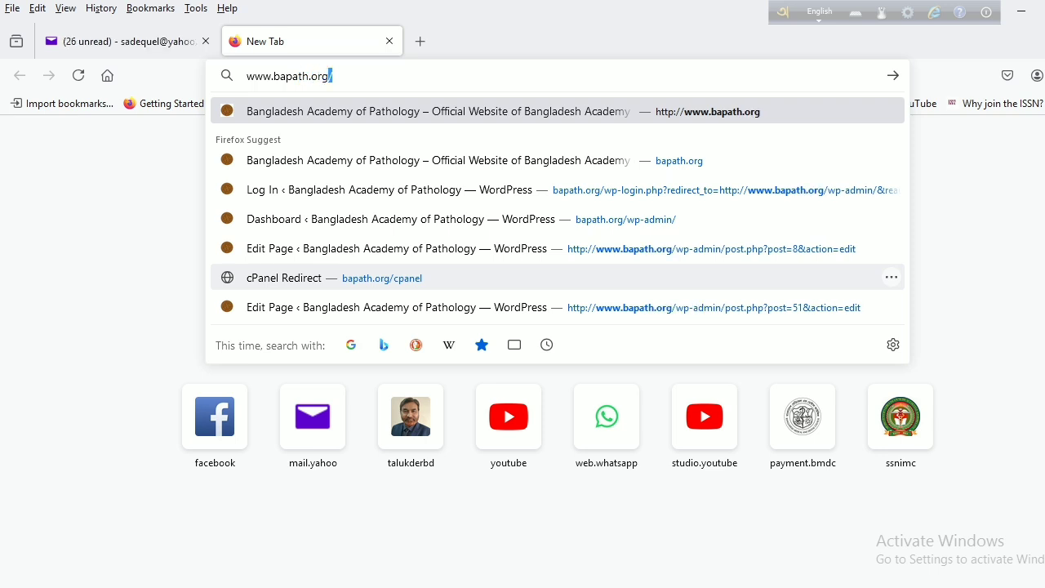
key(Return)
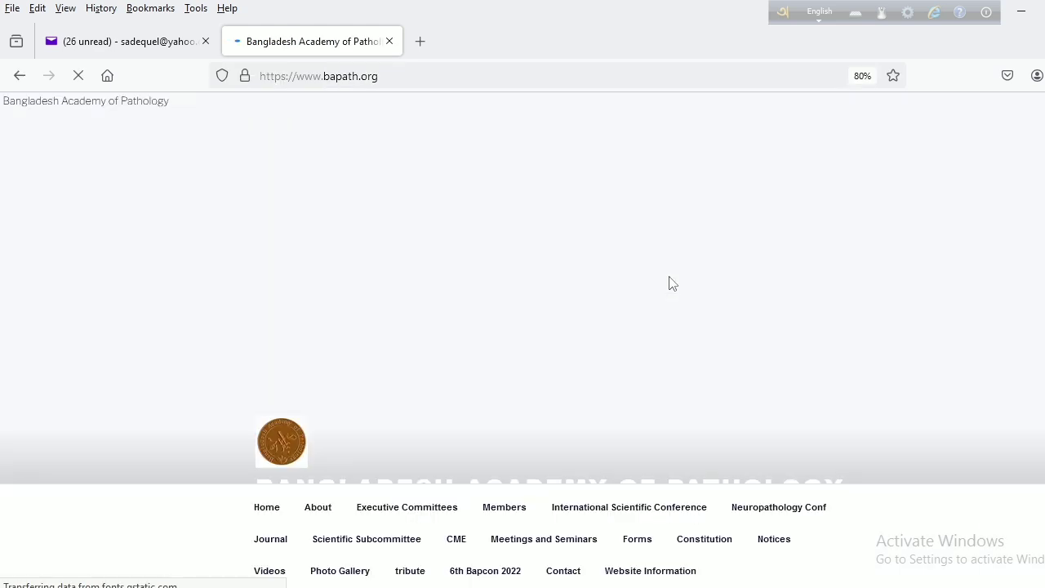
Look through the Bangladesh Academy of Pathology home page, including its office holders and event photos
scroll(776, 290, down, 12)
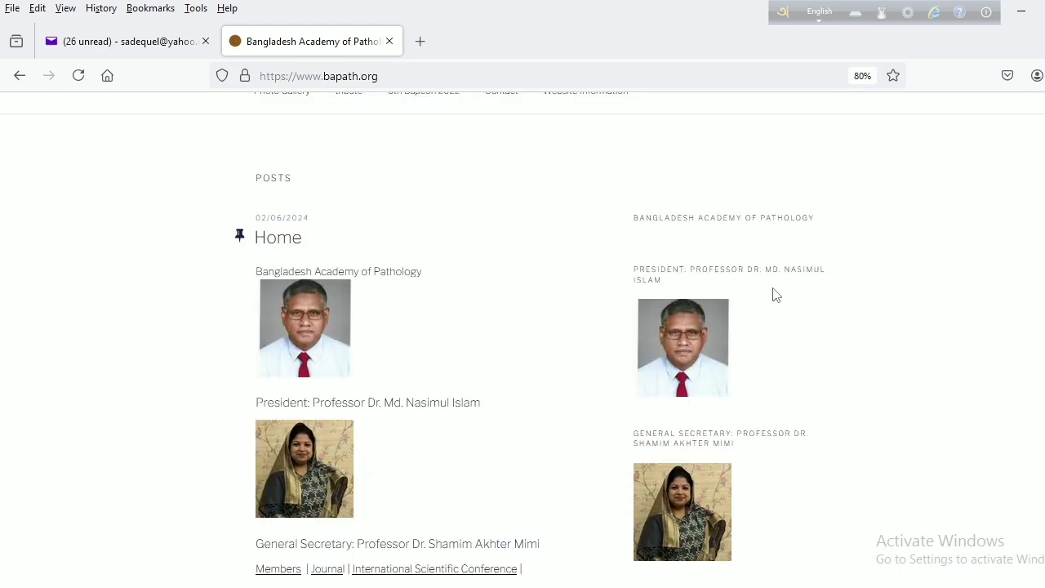
scroll(757, 300, down, 15)
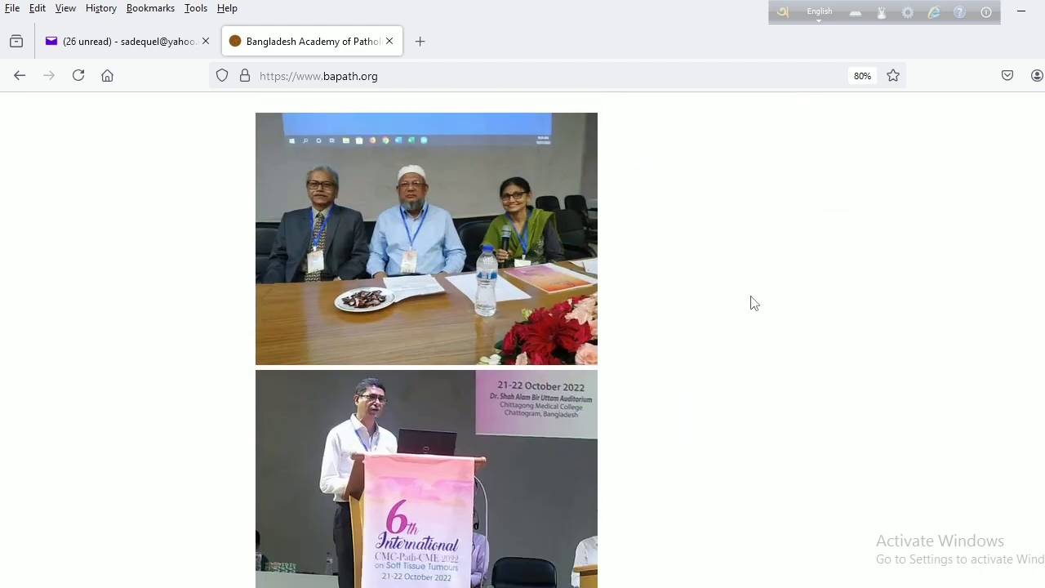
scroll(751, 301, up, 20)
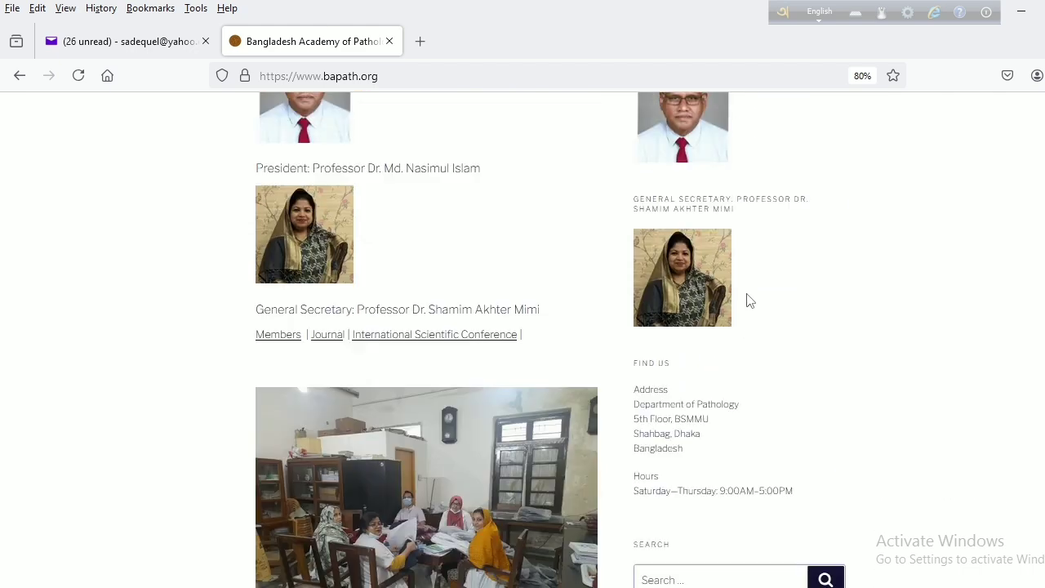
Open the academy's Journal page and examine its recent issues, previous issues and editorial board
click(273, 267)
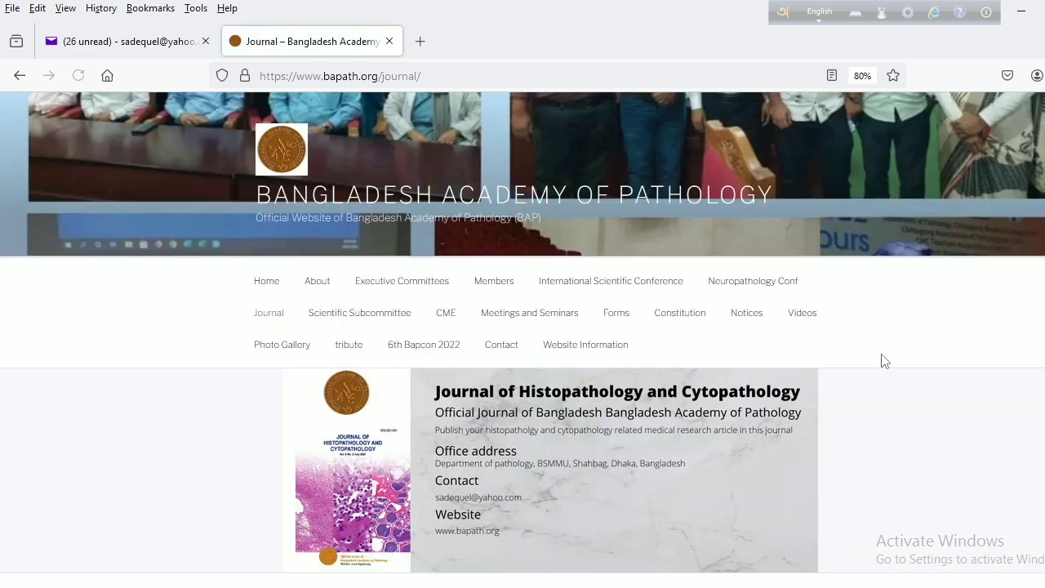
scroll(882, 360, down, 8)
scroll(865, 366, down, 6)
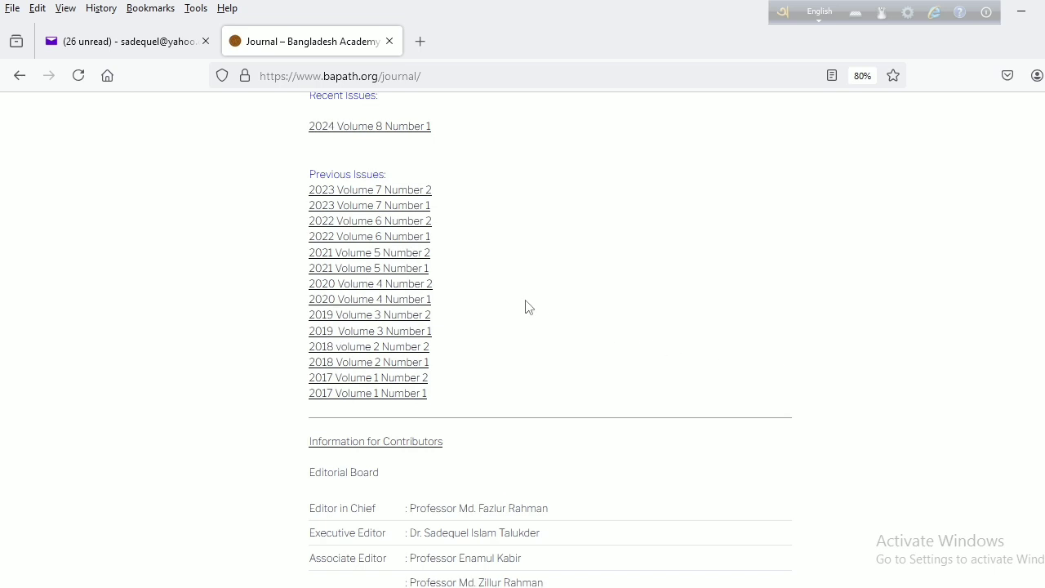
scroll(523, 310, down, 3)
scroll(539, 317, down, 3)
scroll(621, 324, up, 10)
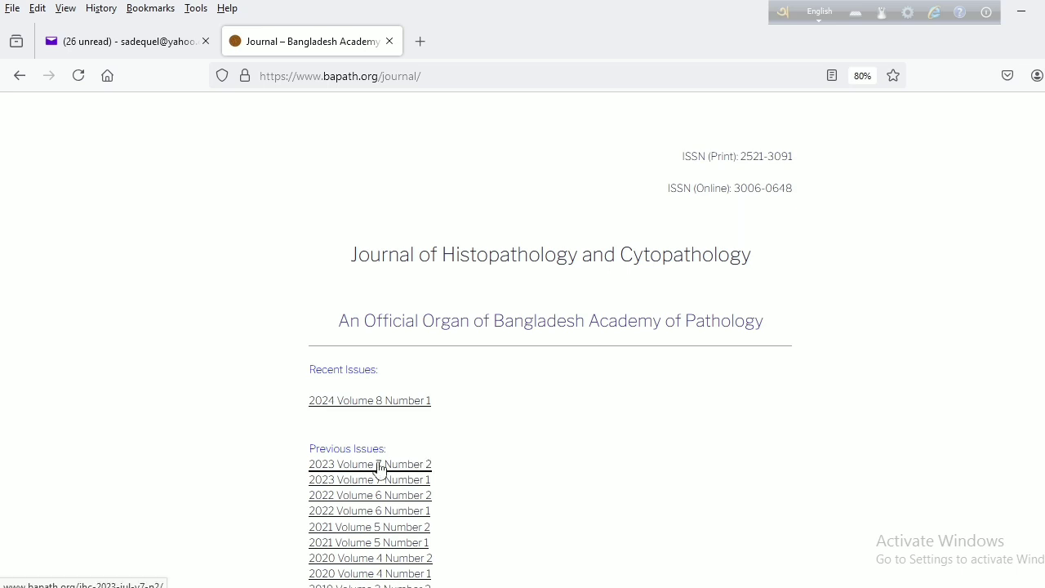
Open the journal issue 2024 Volume 8 Number 1 and look over its list of articles
click(388, 401)
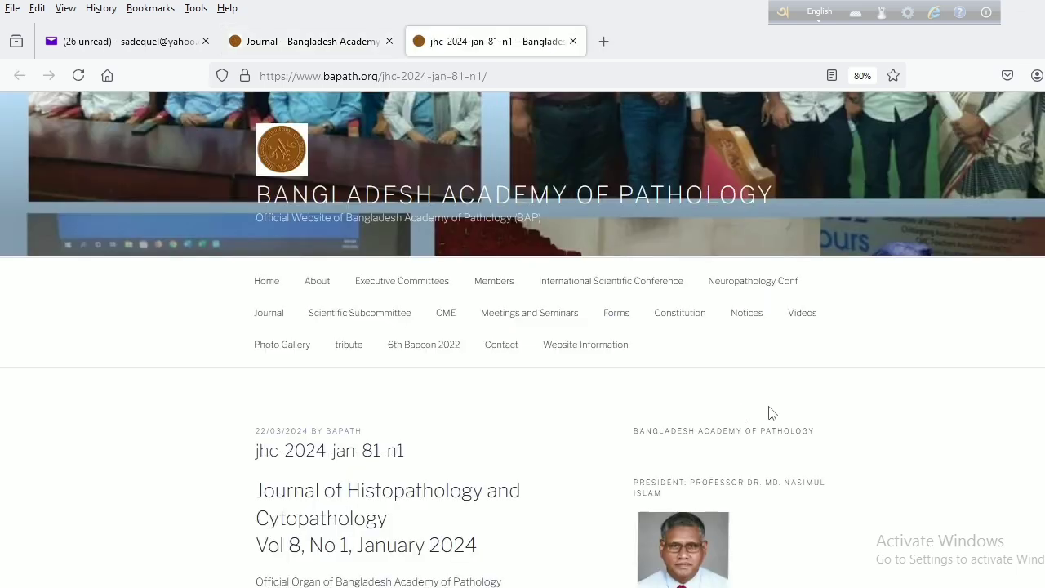
scroll(771, 412, down, 5)
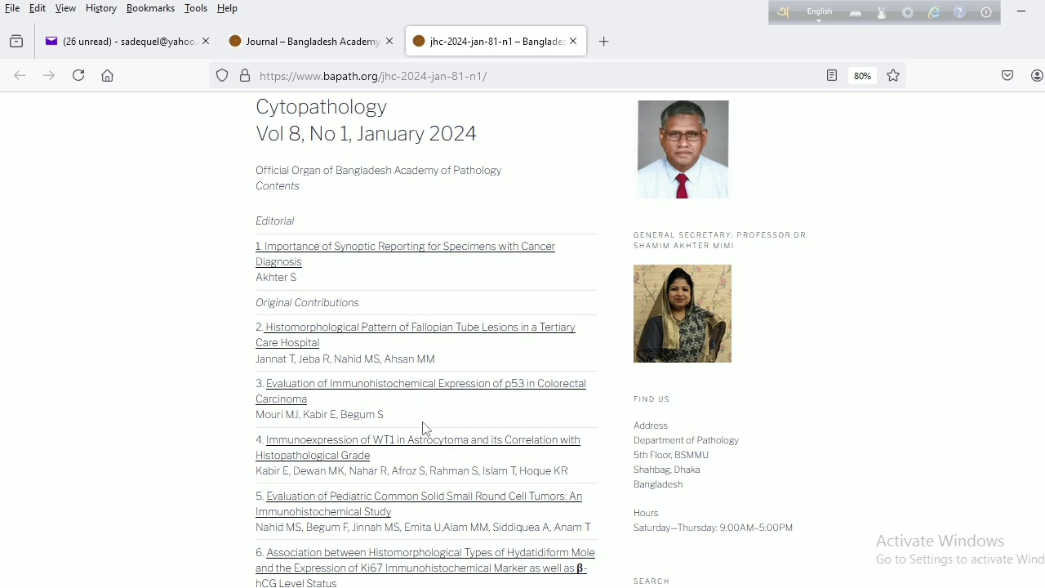
scroll(348, 413, down, 2)
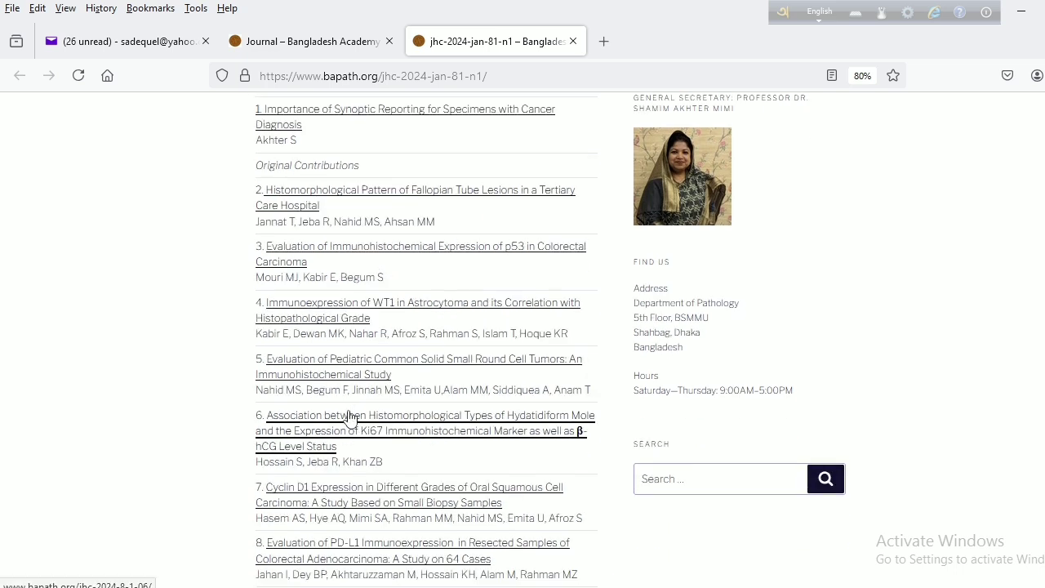
Open the article on immunoexpression of WT1 in astrocytoma and view its abstract down to the full PDF download
click(348, 306)
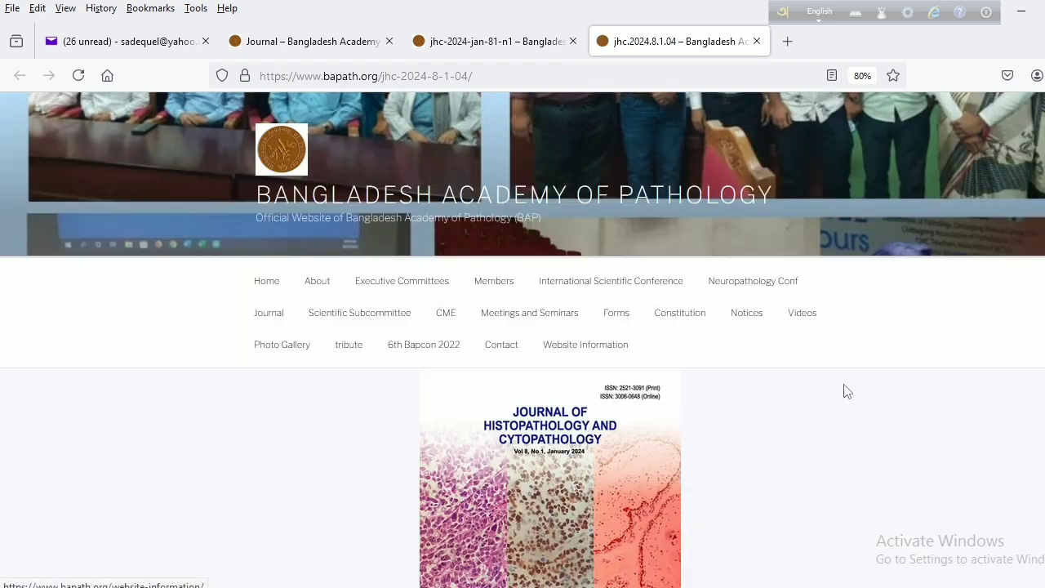
scroll(849, 394, down, 3)
scroll(849, 400, down, 15)
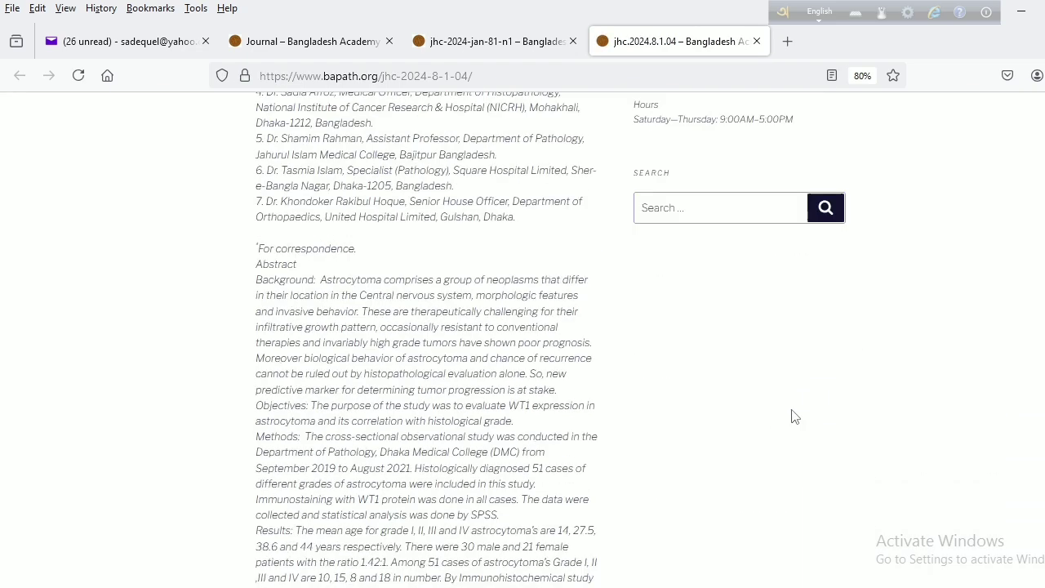
scroll(717, 429, down, 5)
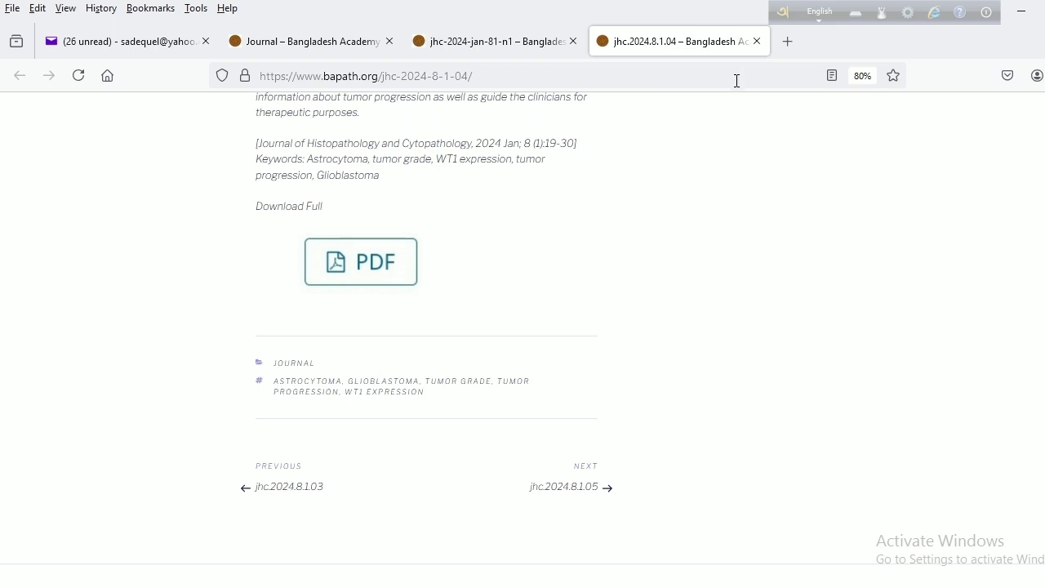
Close the open article, the journal issue and the academy's Journal page
click(756, 42)
click(574, 41)
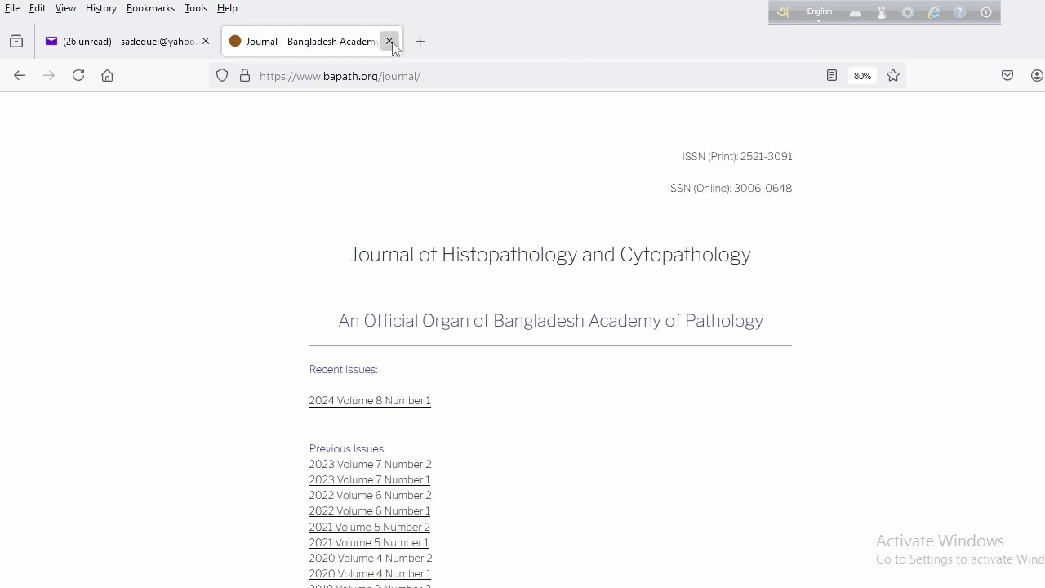
click(390, 41)
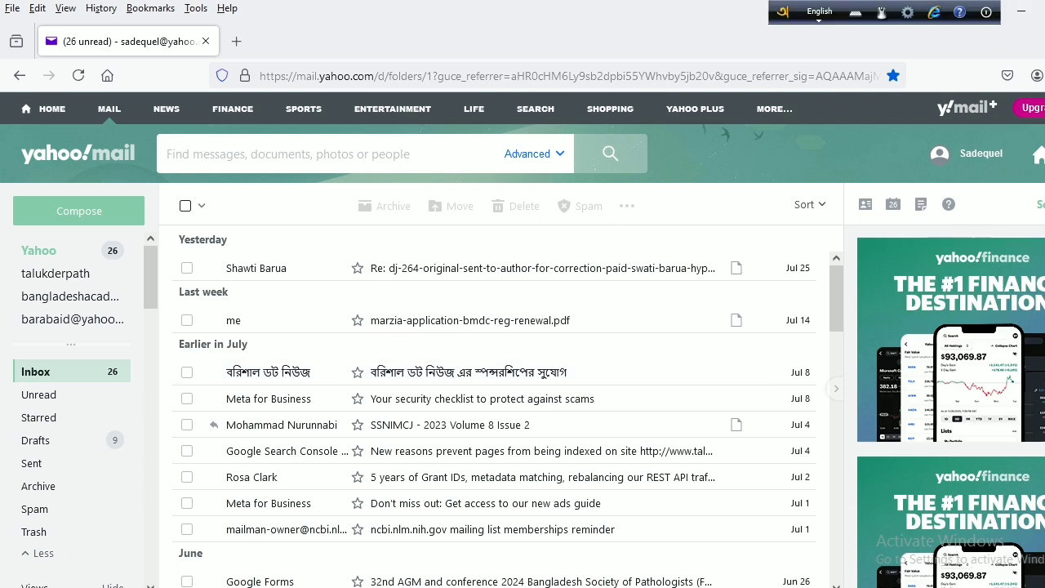
Switch to wordfile.docx in Microsoft Word and skim the p53 colorectal carcinoma article, including its results table and Figure 1
click(262, 587)
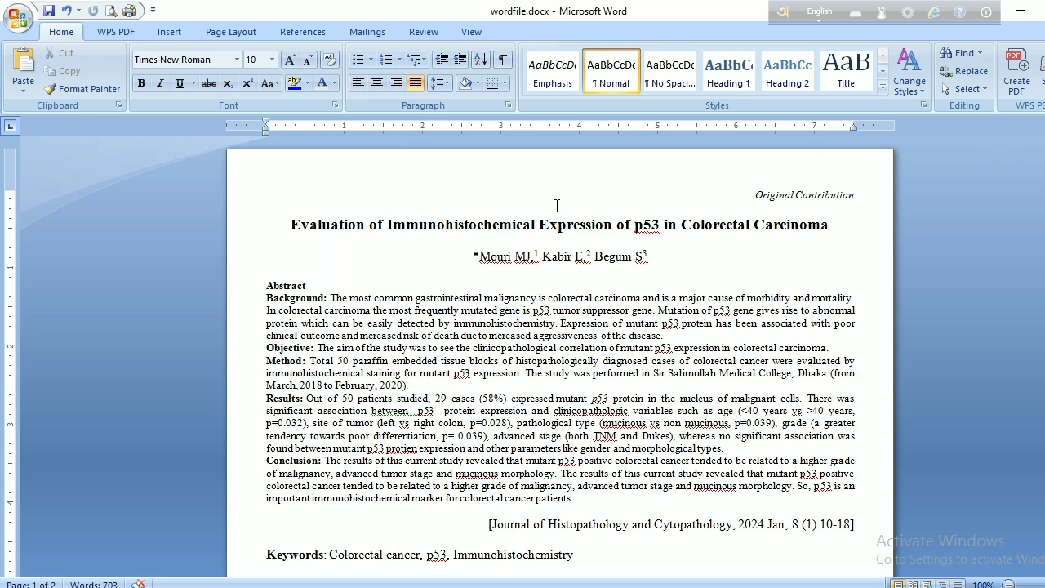
scroll(763, 231, down, 10)
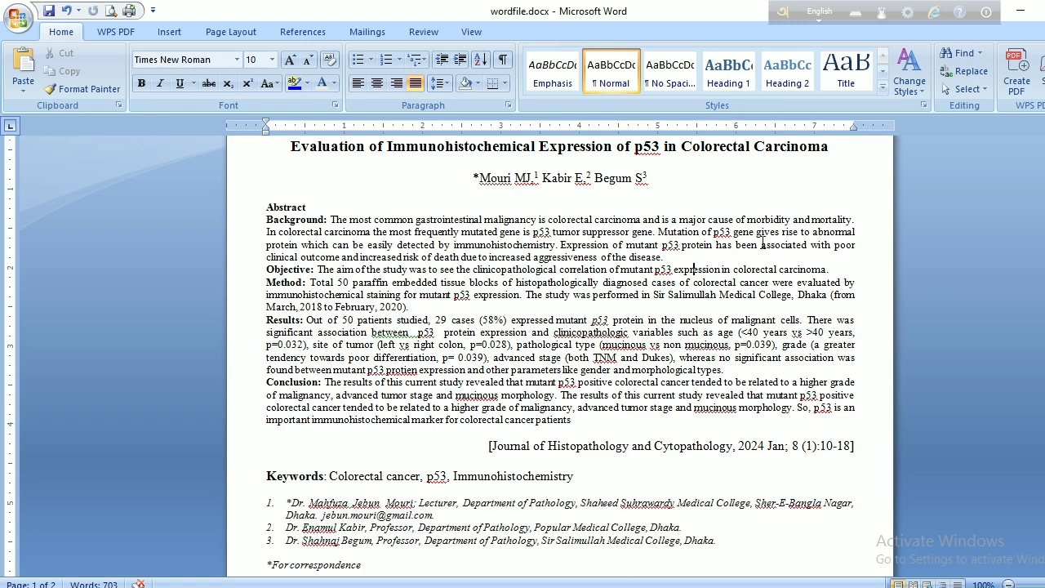
scroll(753, 252, down, 15)
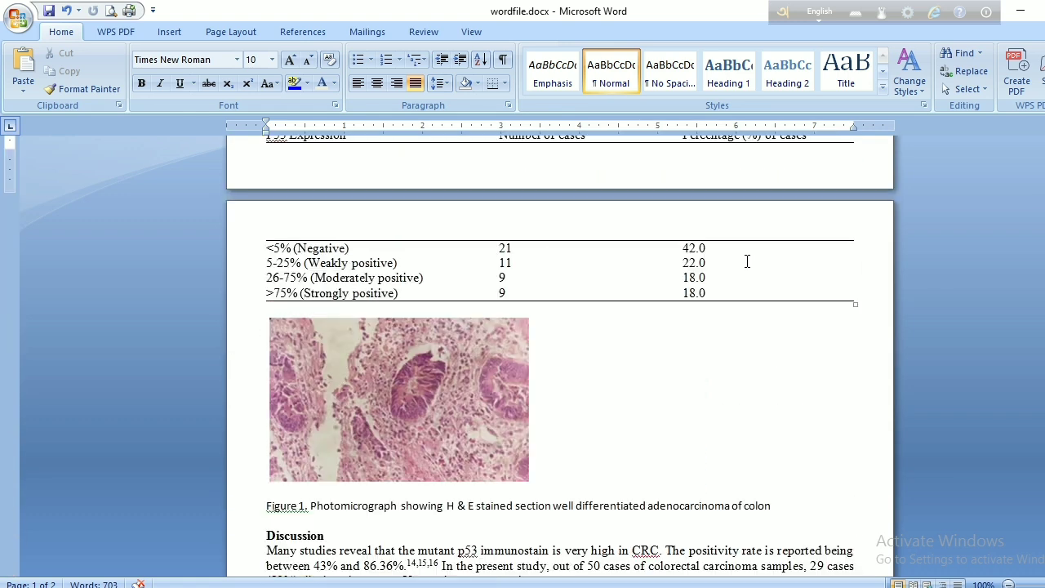
scroll(732, 276, down, 5)
scroll(727, 280, up, 18)
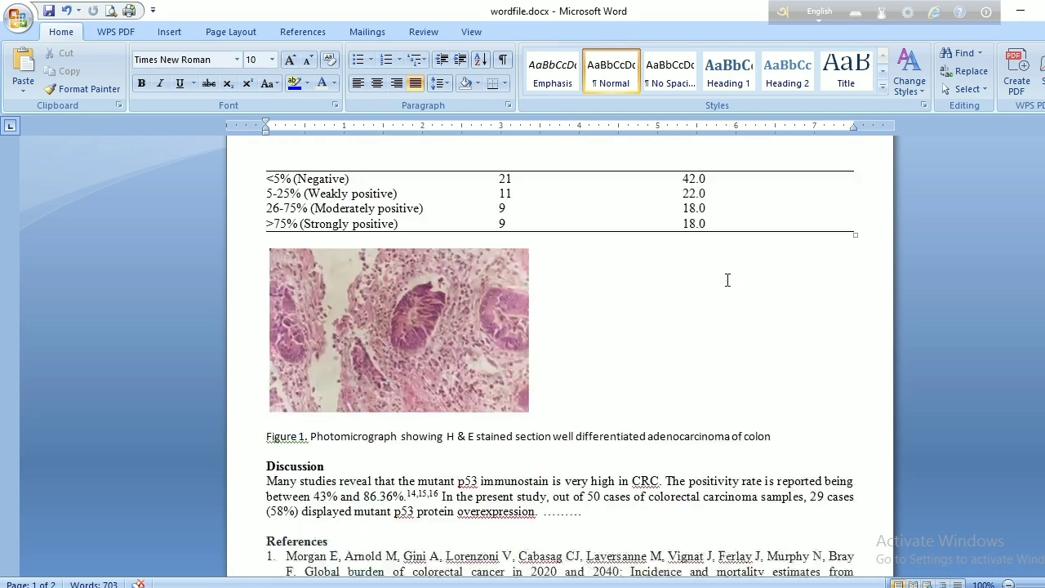
scroll(727, 280, up, 8)
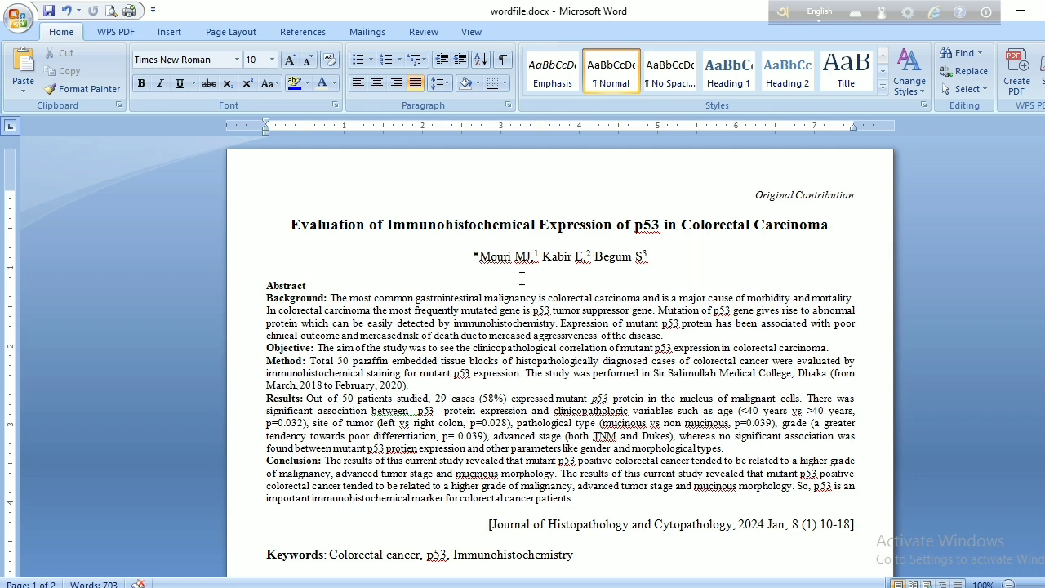
Examine the article's sections from the abstract to the references, PDF download and Home text, and minimize Word
scroll(490, 285, down, 3)
scroll(480, 292, down, 8)
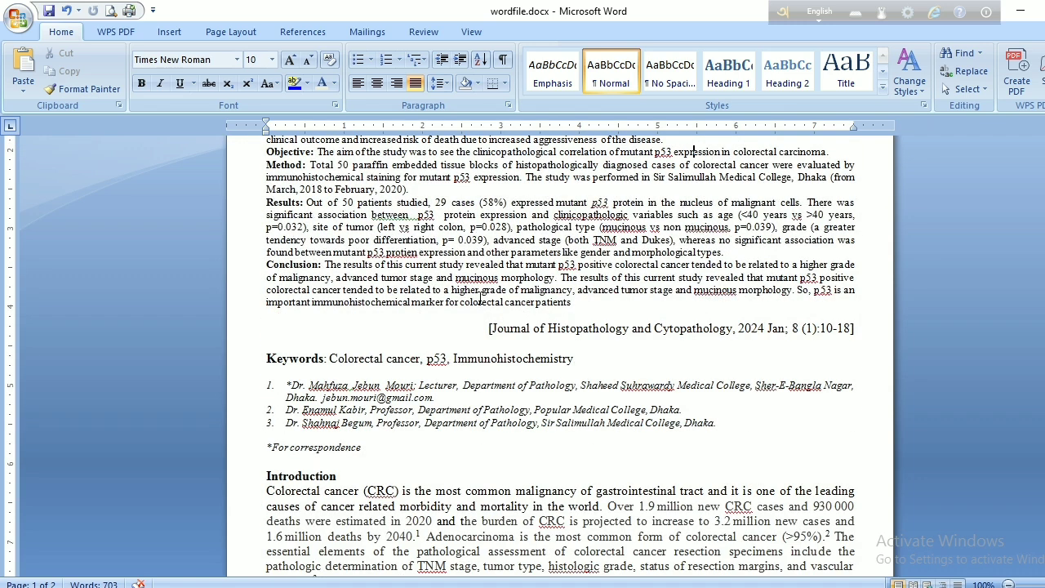
scroll(478, 331, down, 11)
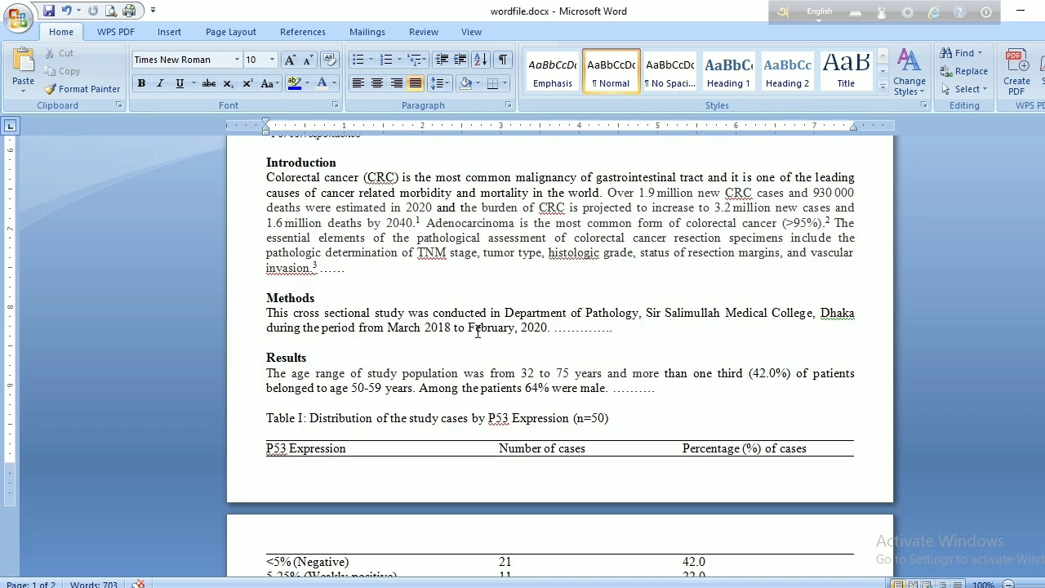
scroll(556, 337, up, 5)
scroll(527, 351, down, 11)
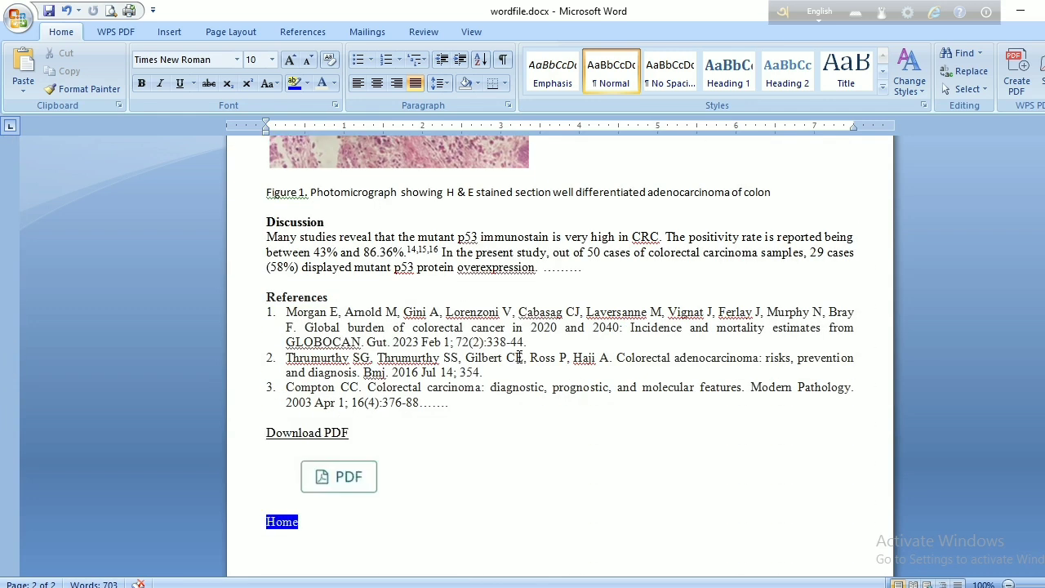
scroll(517, 359, down, 3)
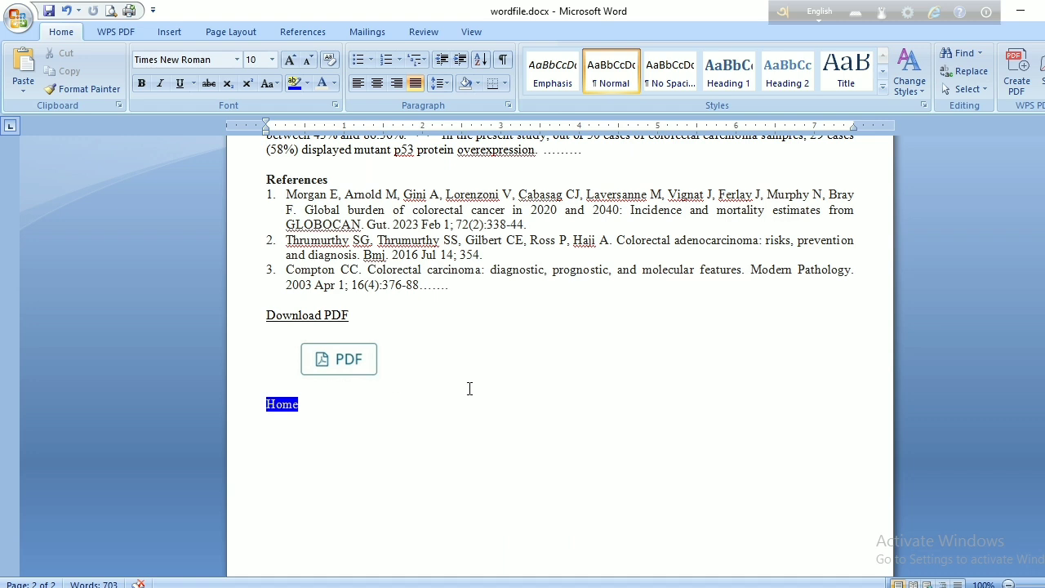
drag(1044, 440, 1044, 137)
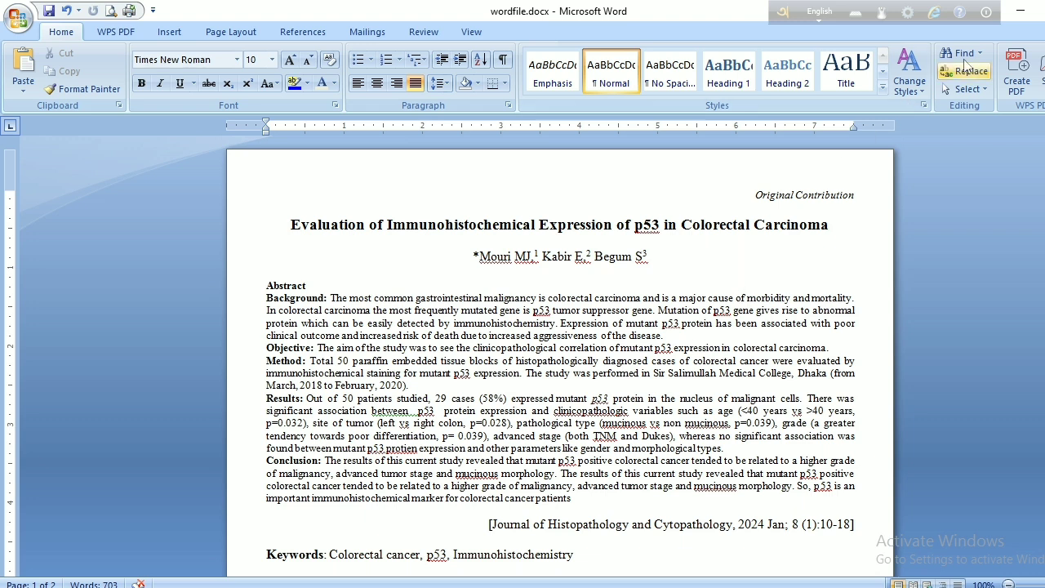
click(1026, 16)
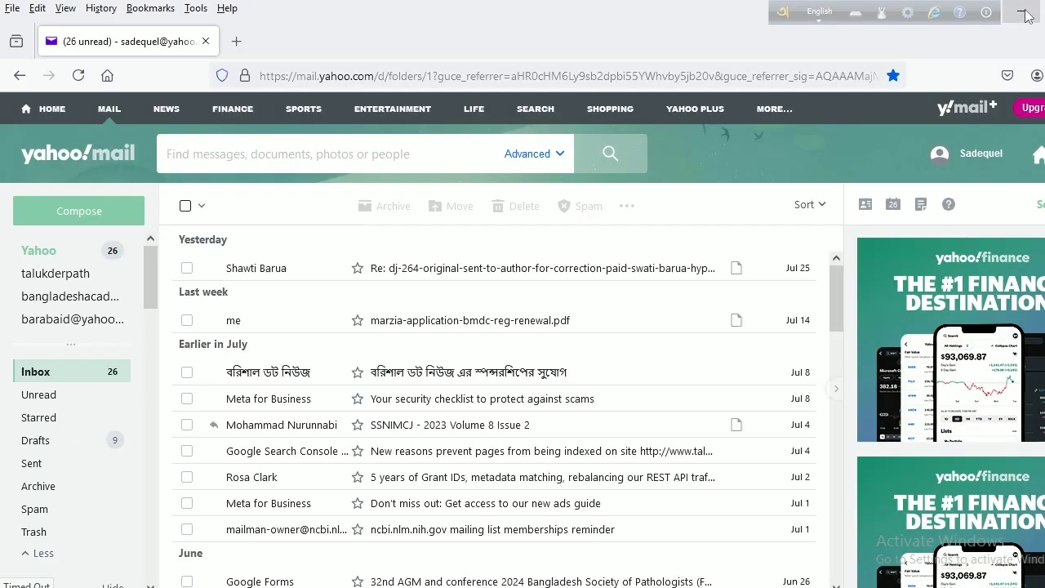
click(236, 41)
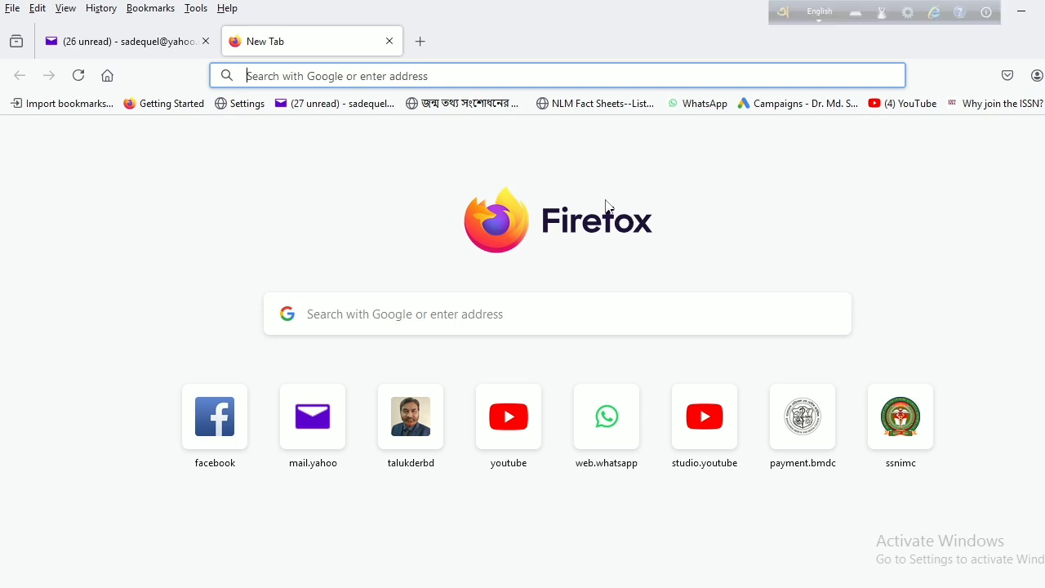
text(www)
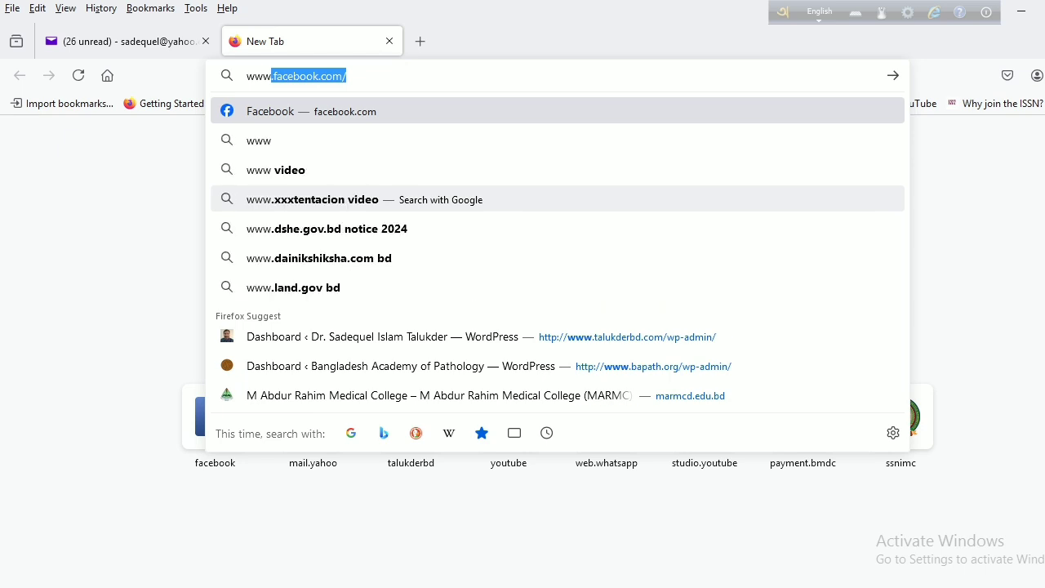
text(.bapa)
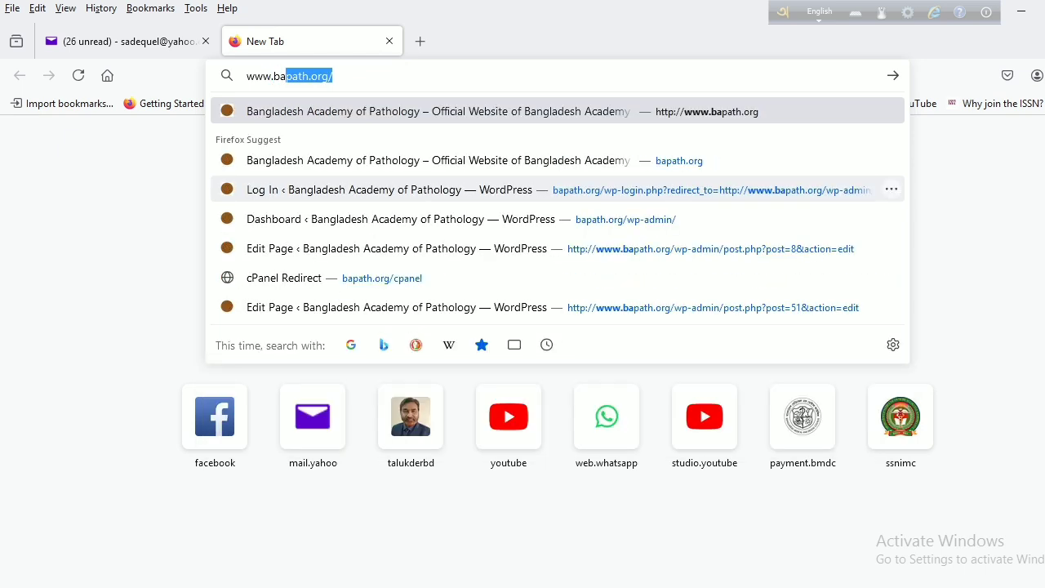
text(th.org)
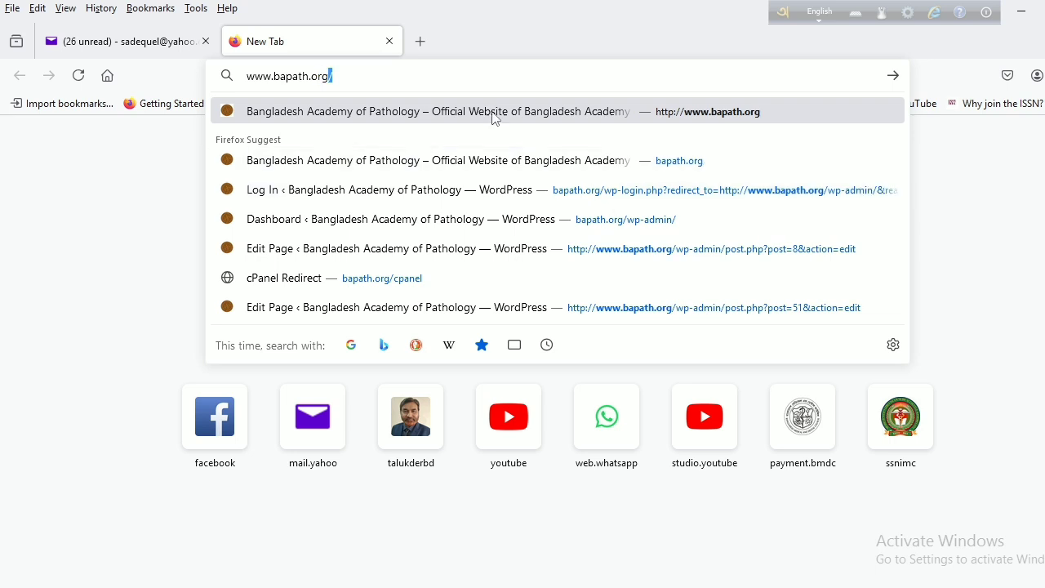
text(/)
text(wp-)
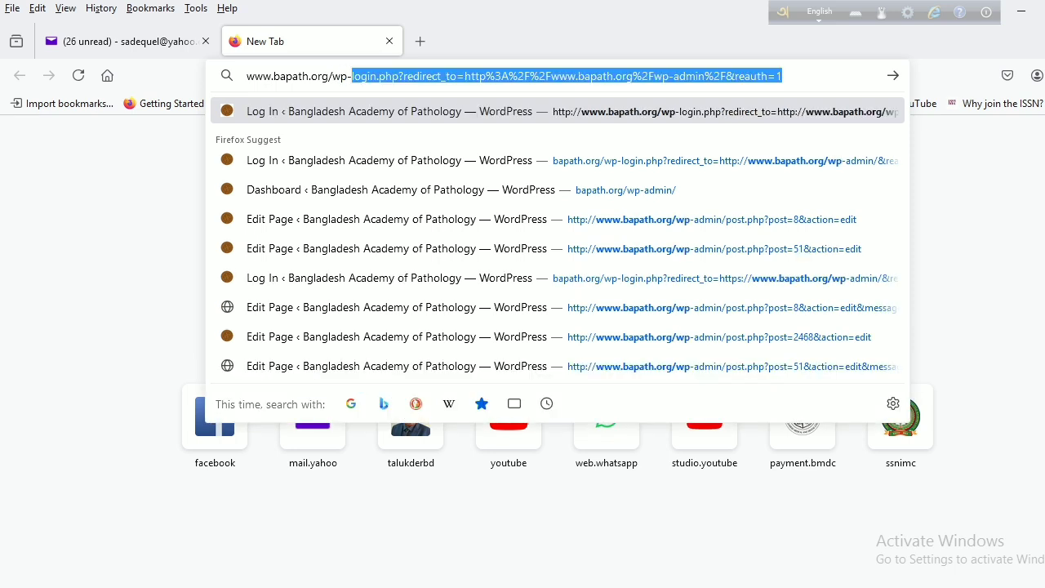
text(login)
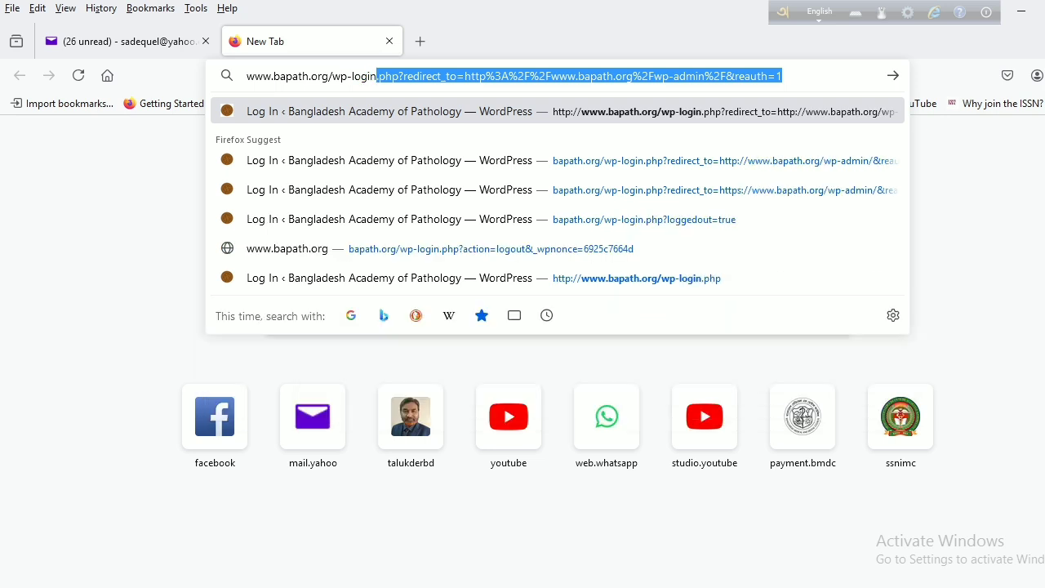
key(Return)
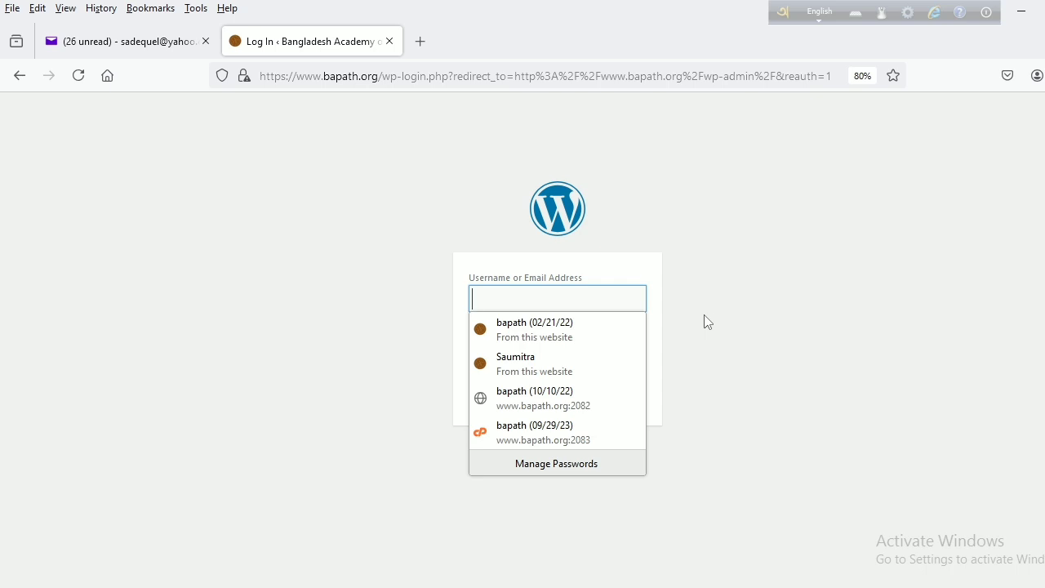
click(538, 333)
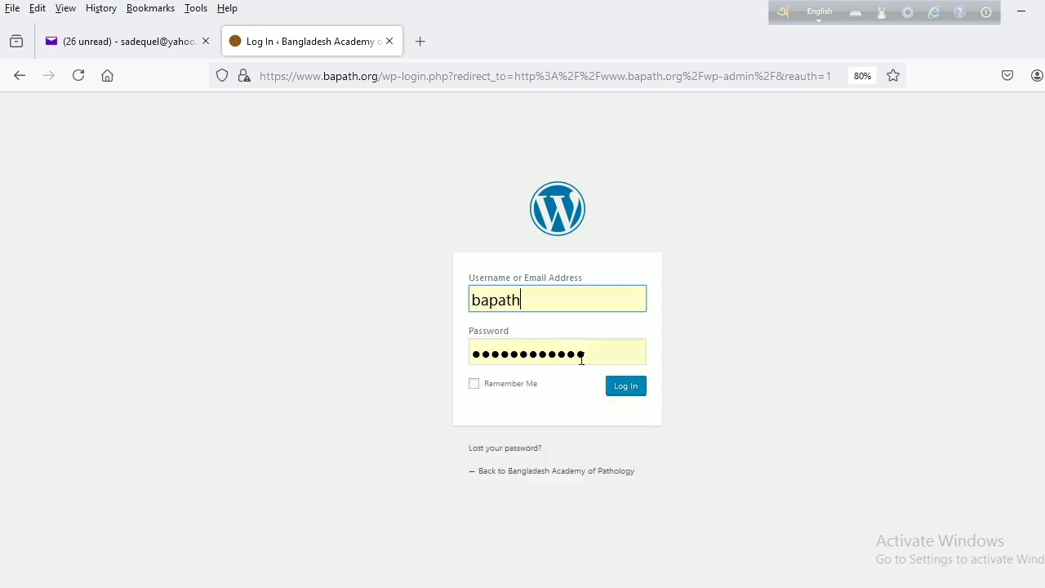
click(627, 393)
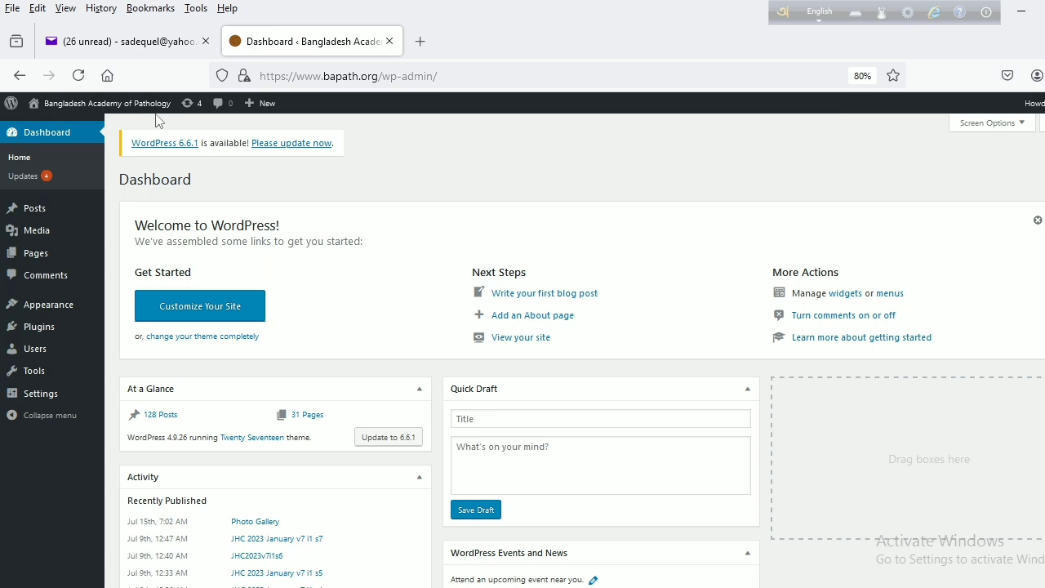
Visit the public Bangladesh Academy of Pathology site from the dashboard, look over its home page, and return to the dashboard
mouse_move(121, 109)
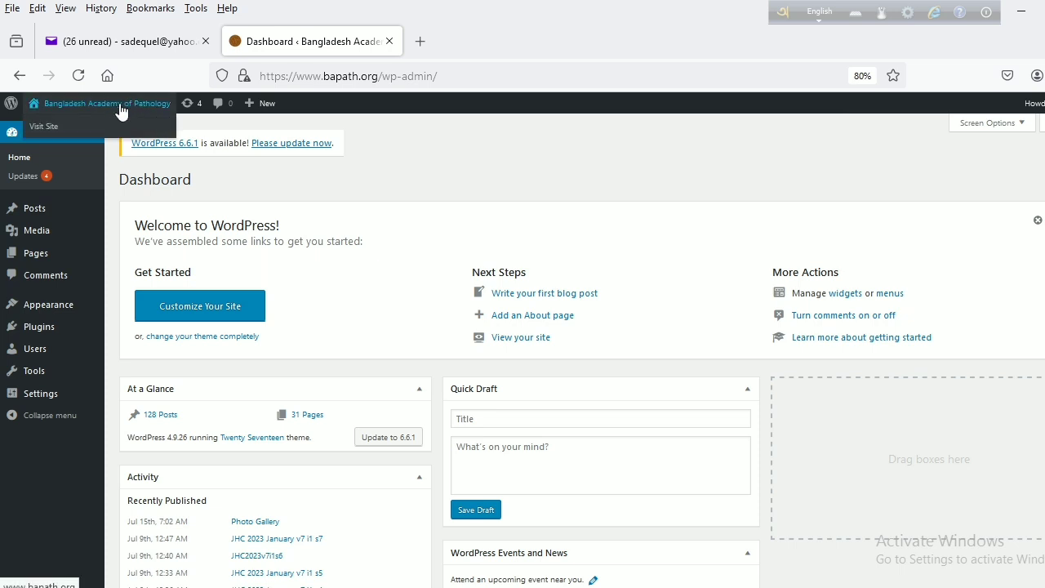
click(43, 133)
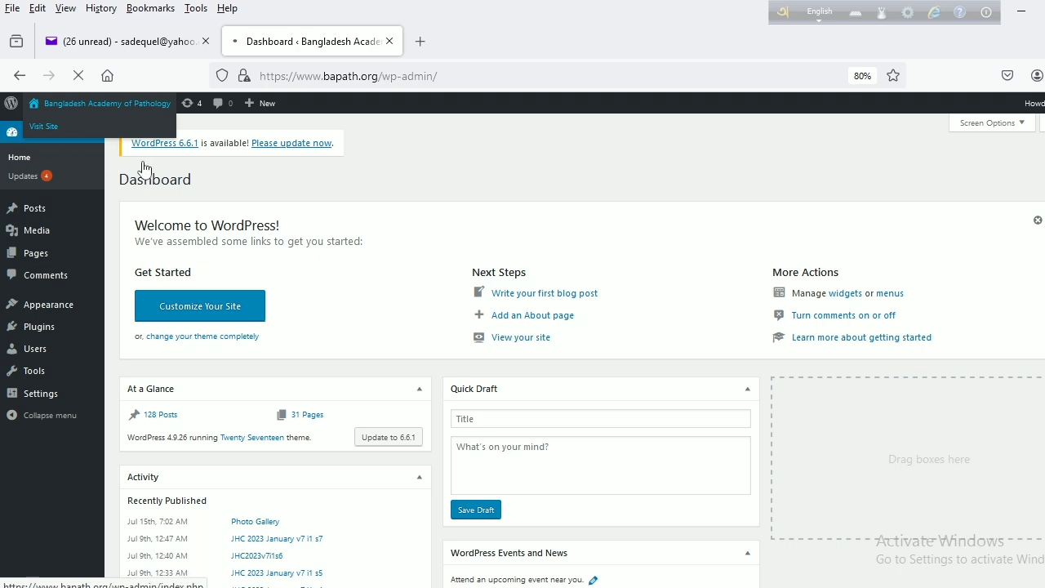
scroll(607, 453, down, 5)
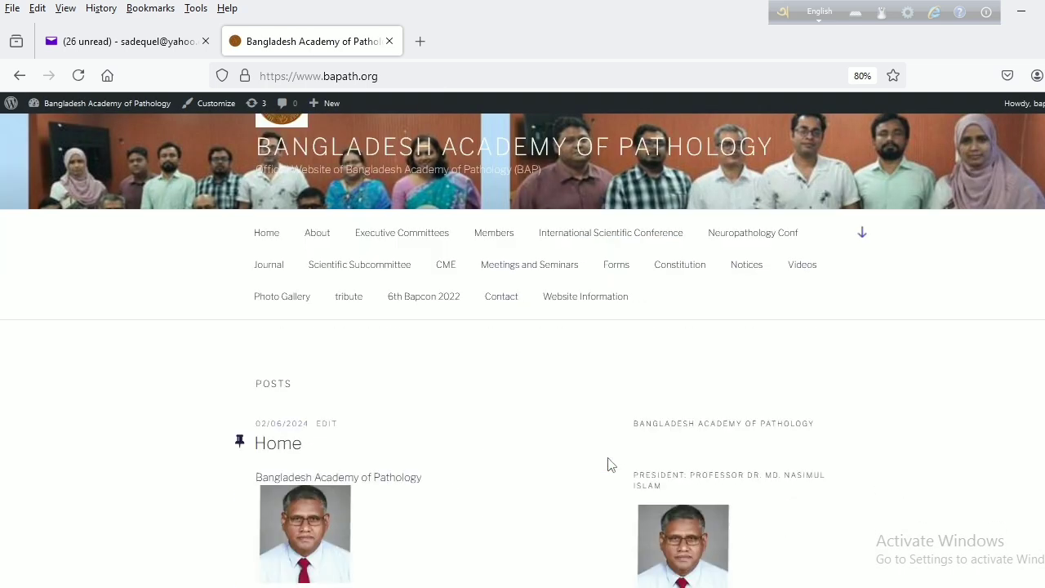
scroll(608, 465, up, 5)
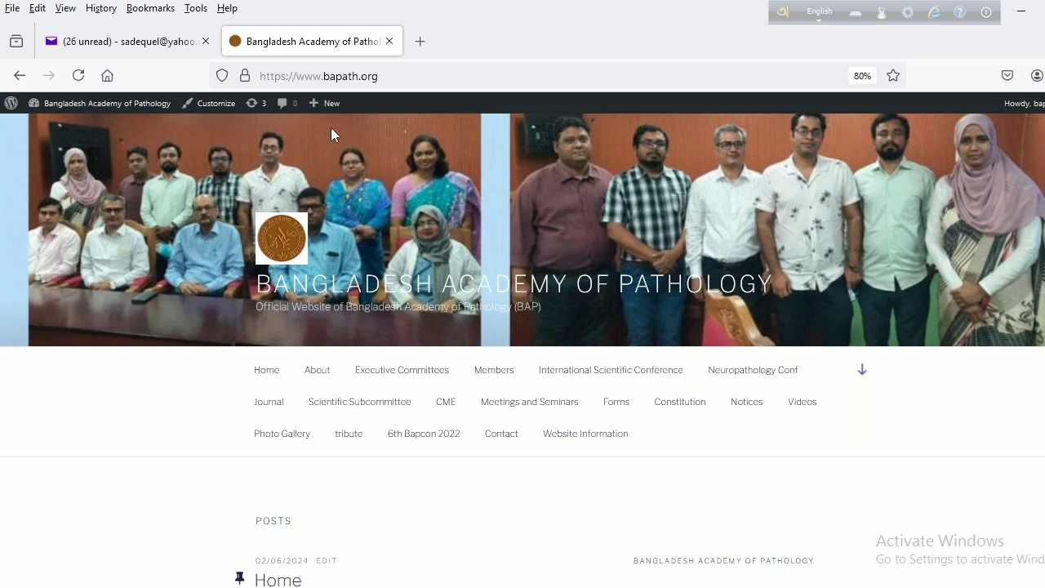
mouse_move(327, 104)
click(19, 78)
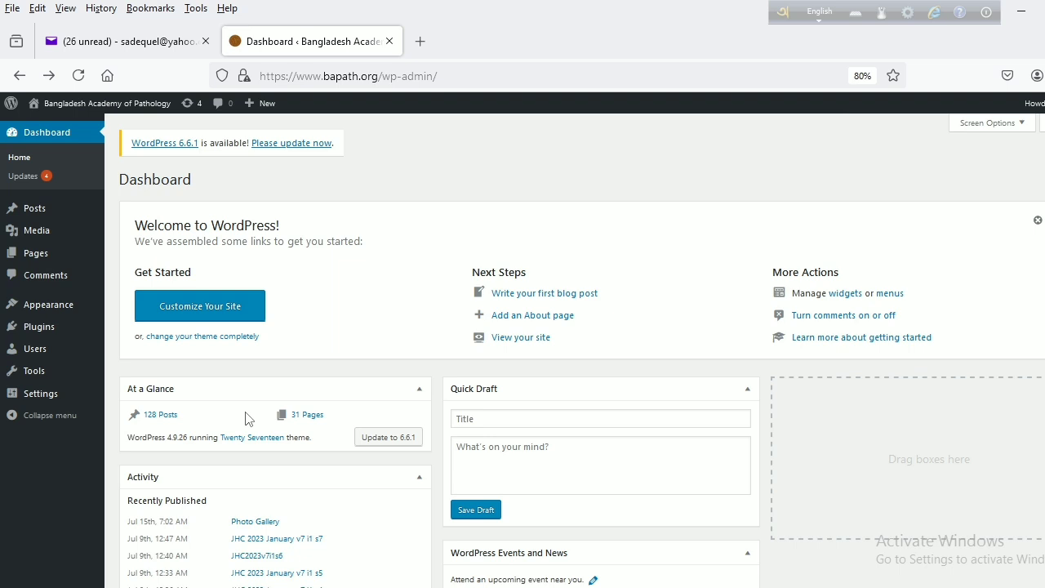
Add a new post with the title "demo"
mouse_move(28, 210)
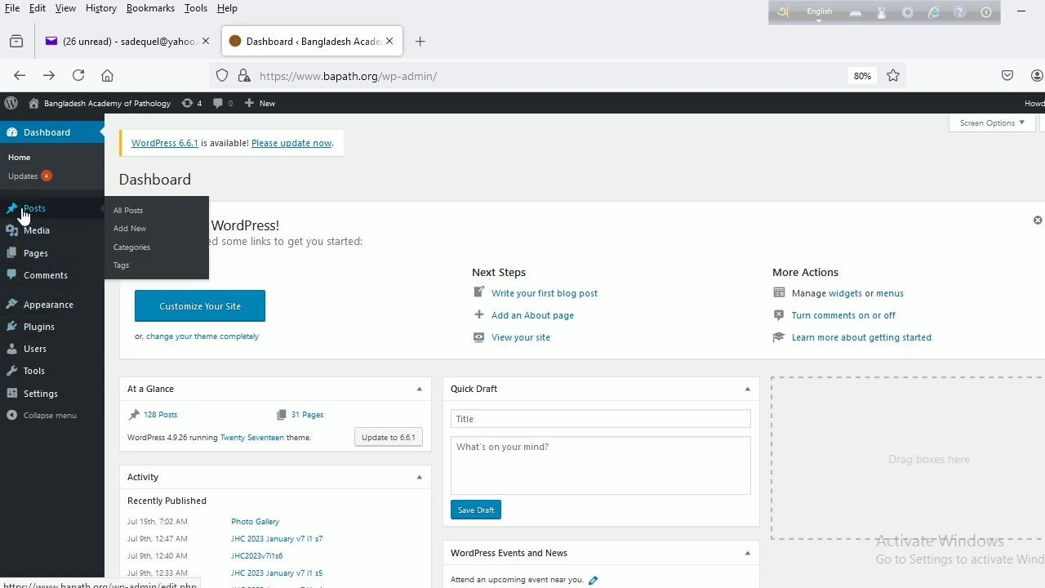
click(127, 233)
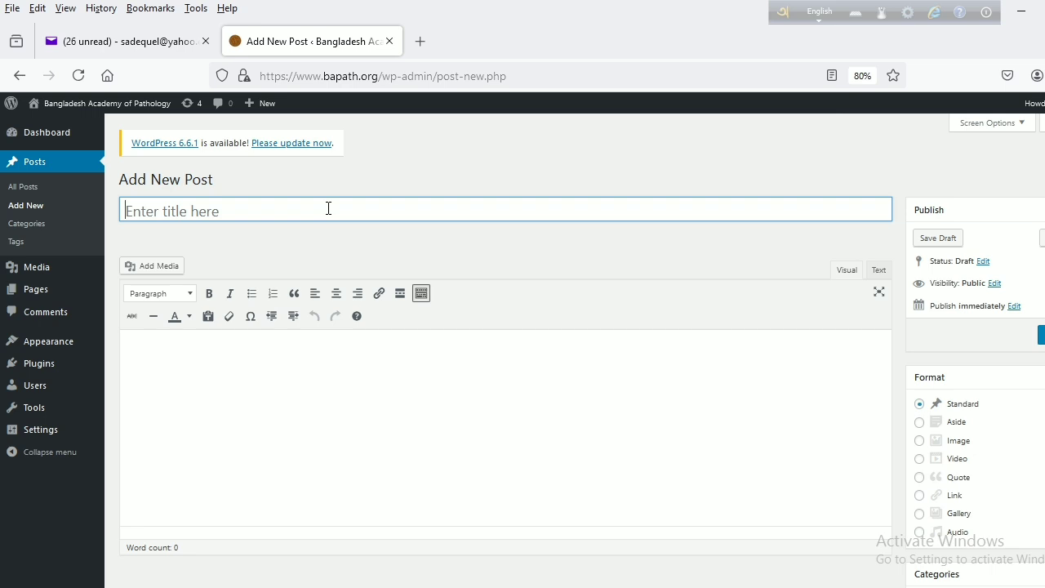
text(demo)
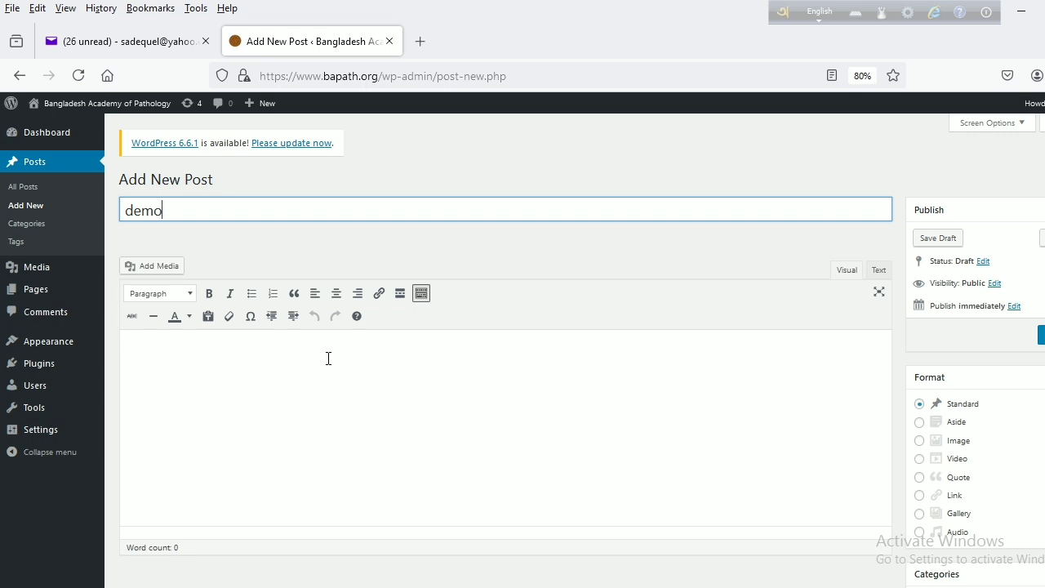
click(281, 360)
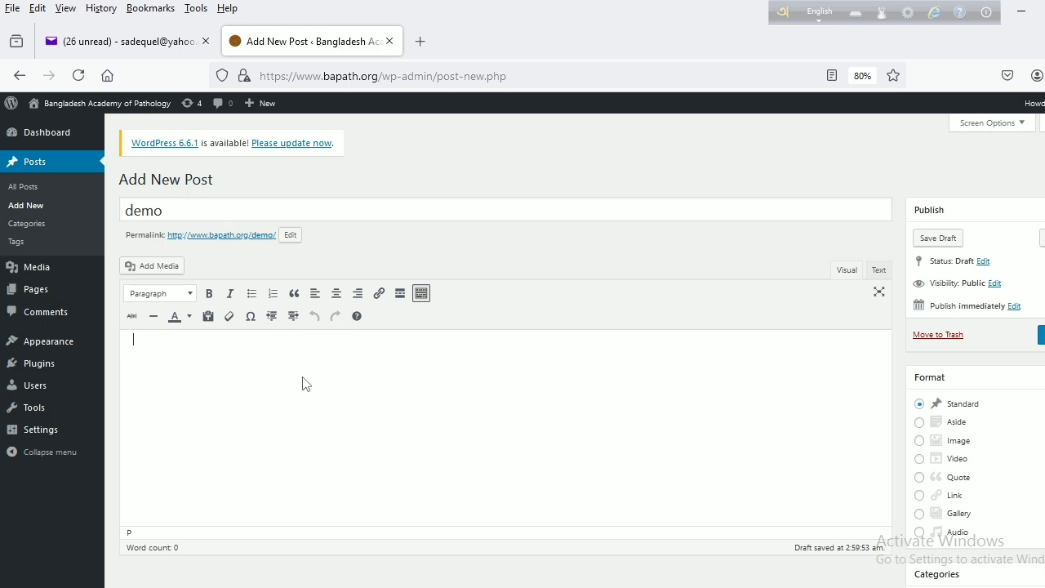
Change the post's permalink slug to "demo1"
click(291, 236)
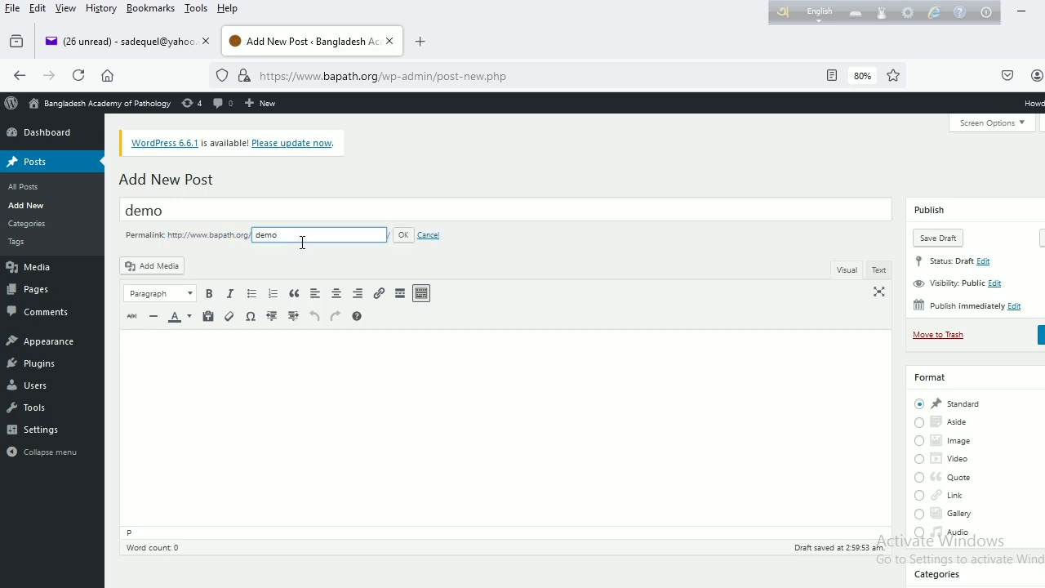
text(22)
key(BackSpace)
key(BackSpace)
text(1)
click(405, 238)
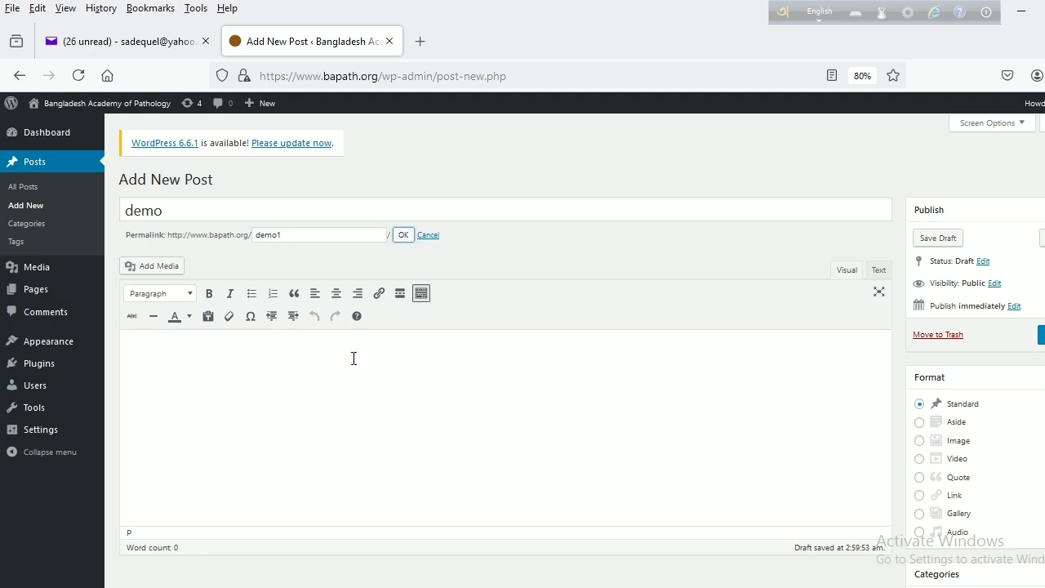
click(318, 387)
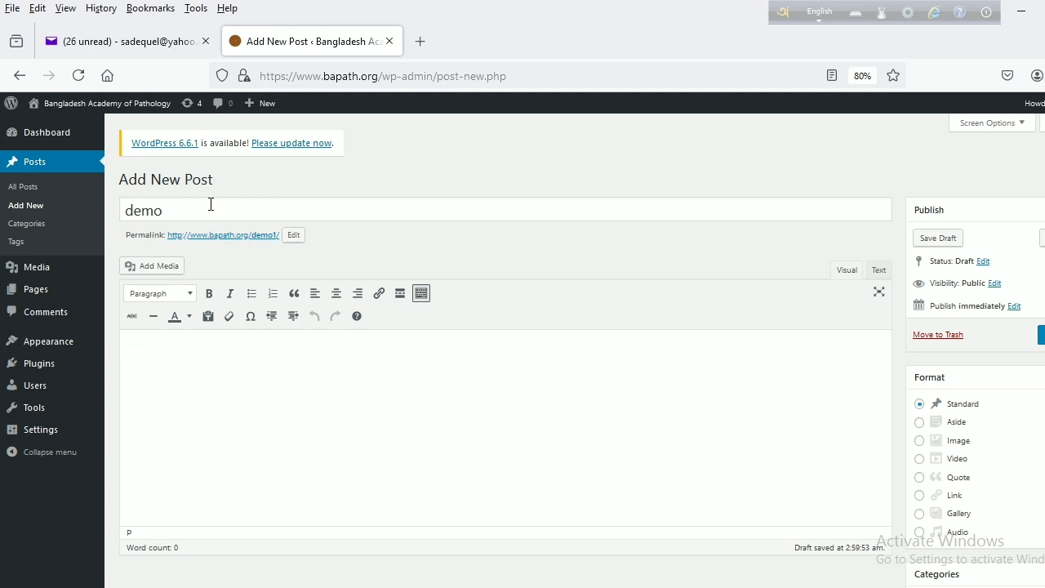
Replace the post title with "Demo Post 1" and place the cursor in the empty post body
click(167, 211)
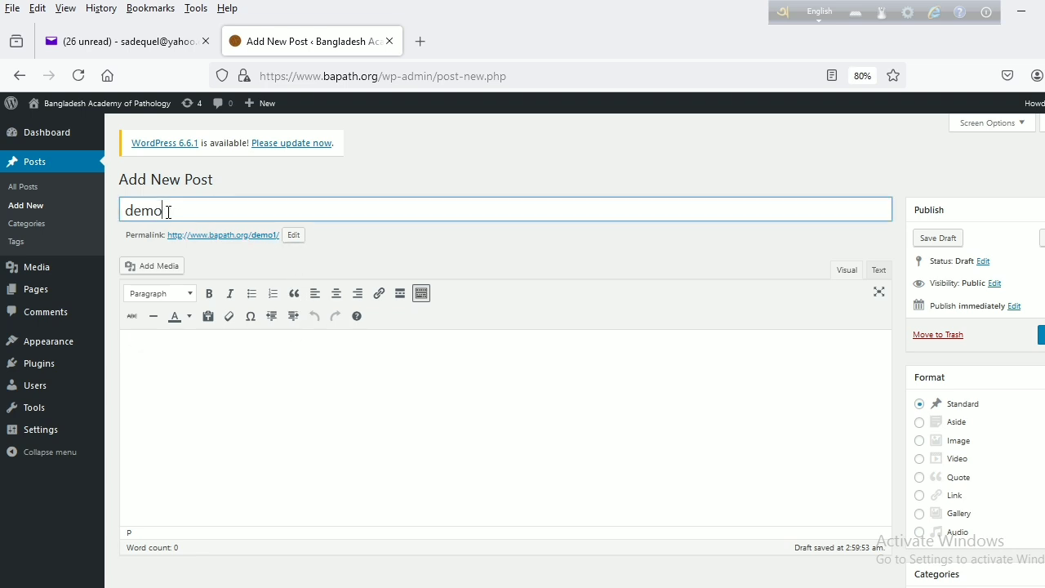
key(BackSpace)
key(BackSpace)
key(BackSpace)
key(BackSpace)
text(Demo P)
key(BackSpace)
text(Post 1)
click(229, 373)
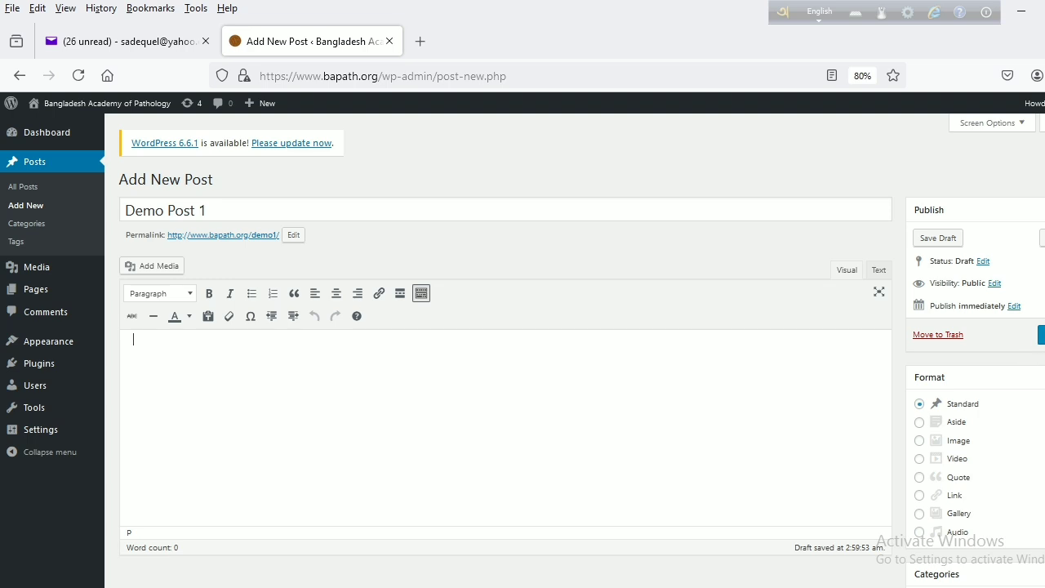
Assign the post to the Uncategorized category
scroll(581, 351, down, 3)
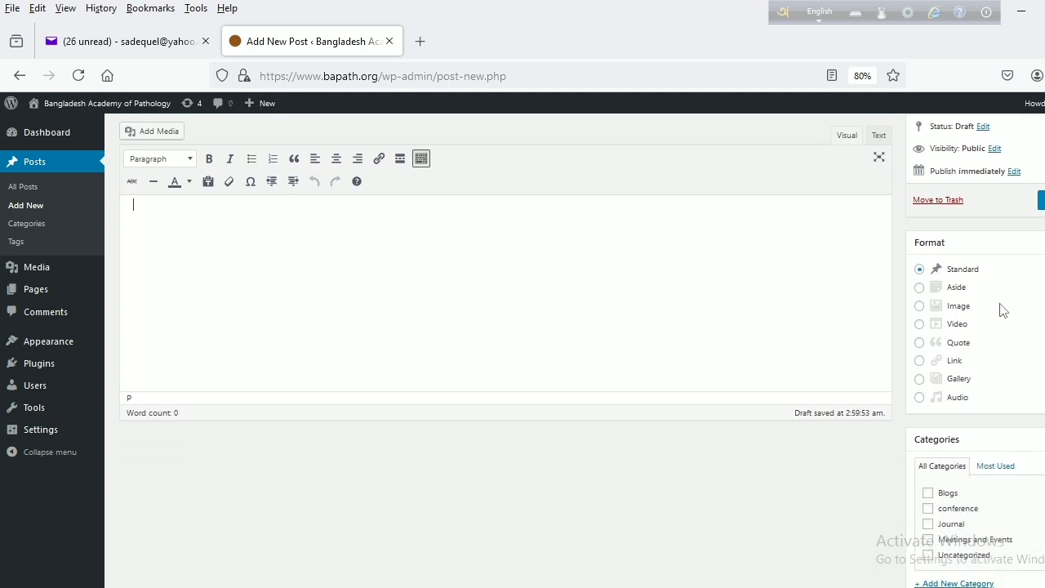
scroll(581, 351, down, 3)
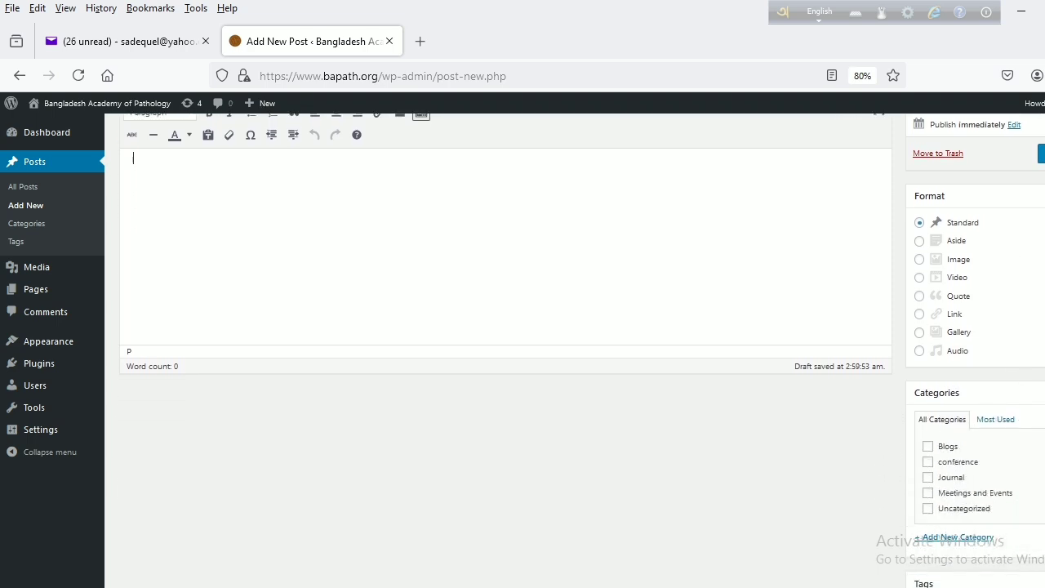
click(928, 439)
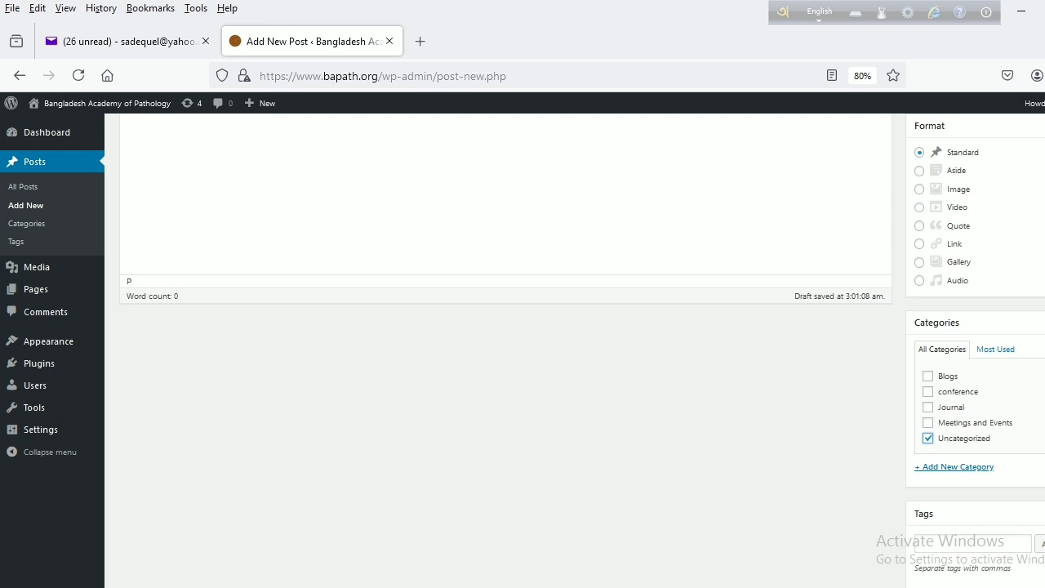
Add the tags "Demo" and "Post" to the post
scroll(582, 351, down, 3)
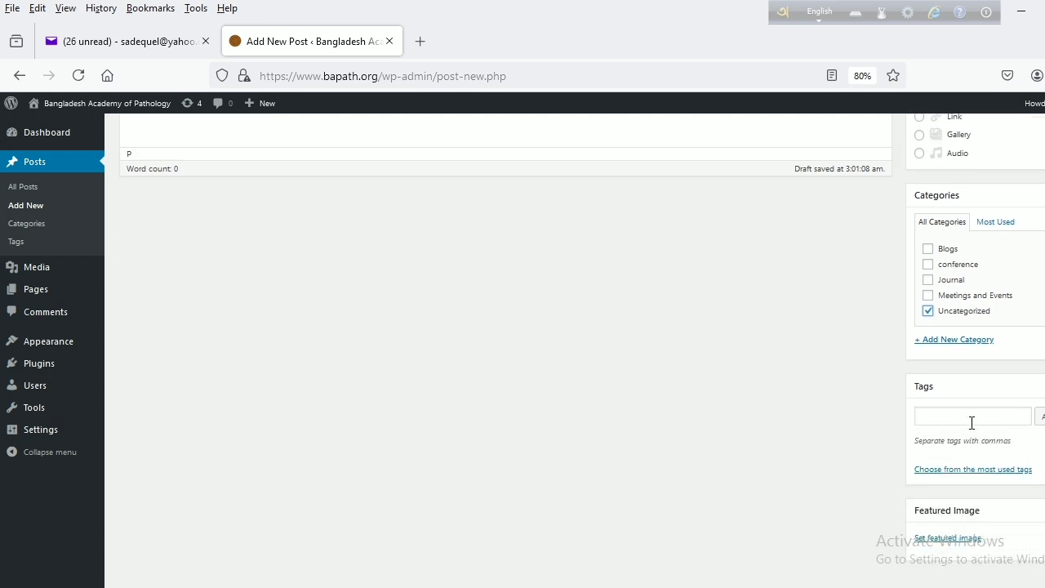
click(964, 418)
text(Demo)
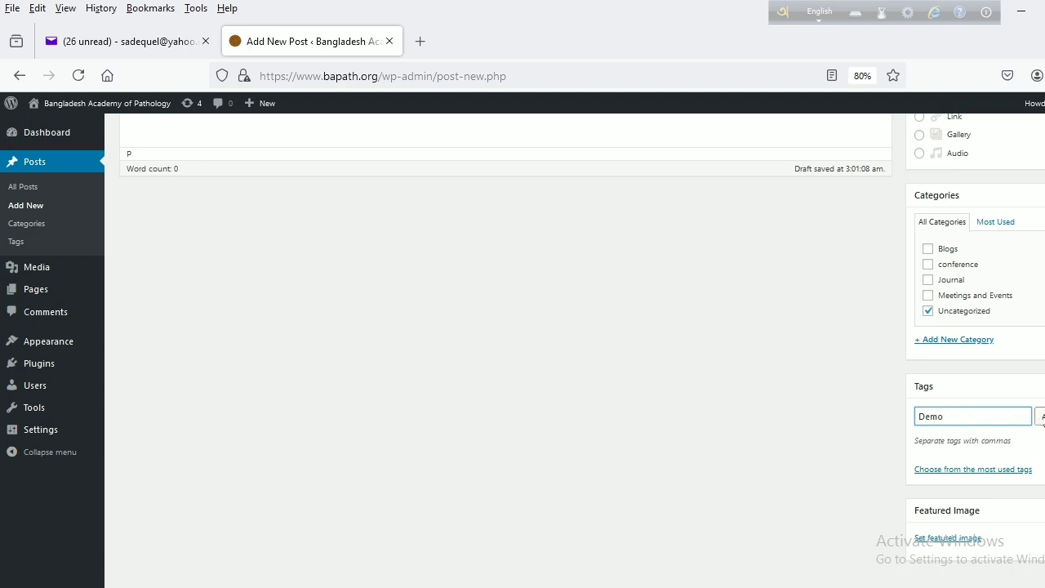
click(1041, 416)
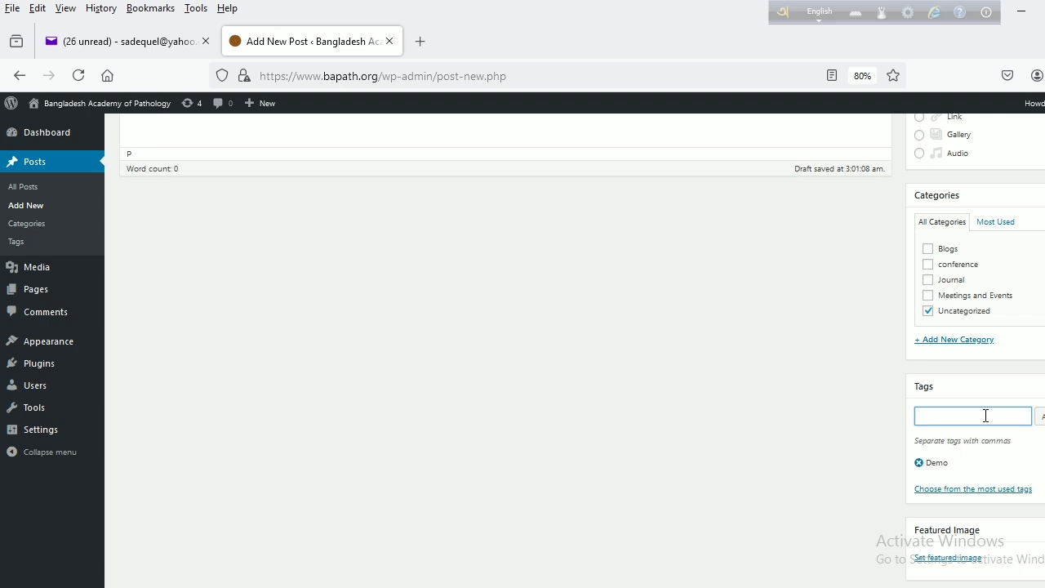
text(Post)
click(1041, 417)
scroll(1041, 476, down, 1)
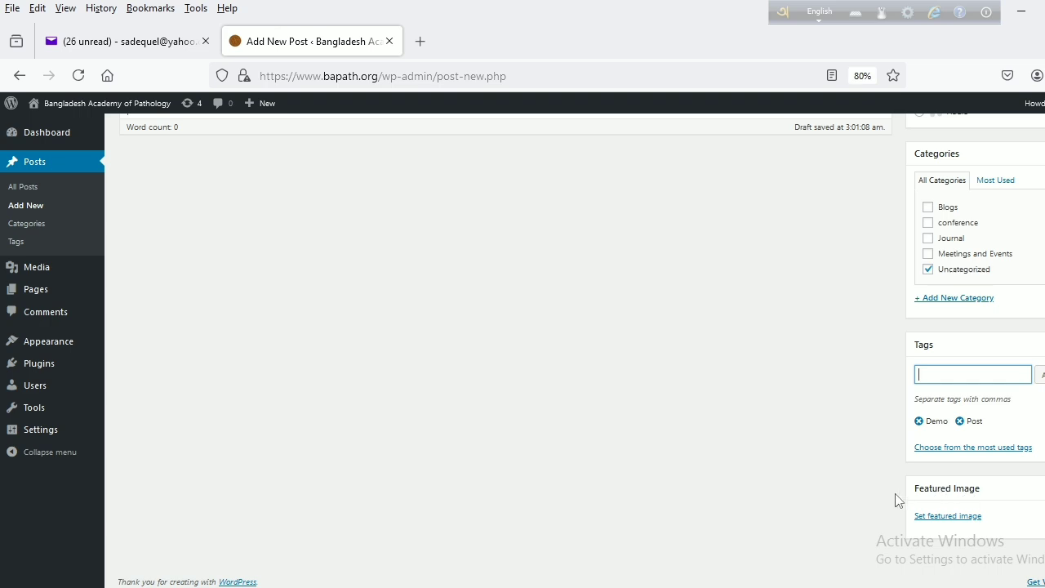
Publish the post "Demo Post 1" with its body still empty
scroll(774, 407, up, 5)
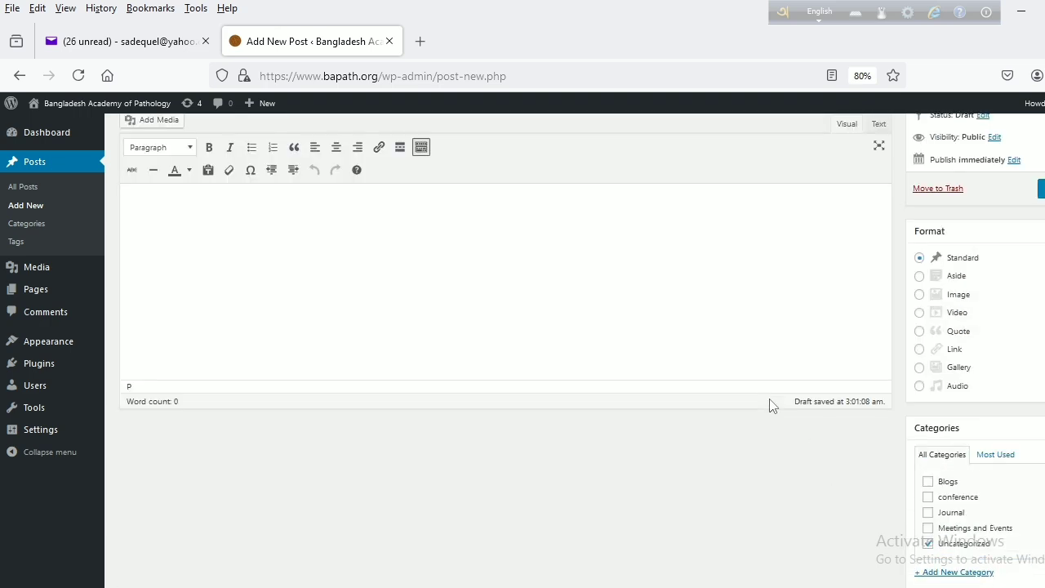
scroll(657, 331, up, 3)
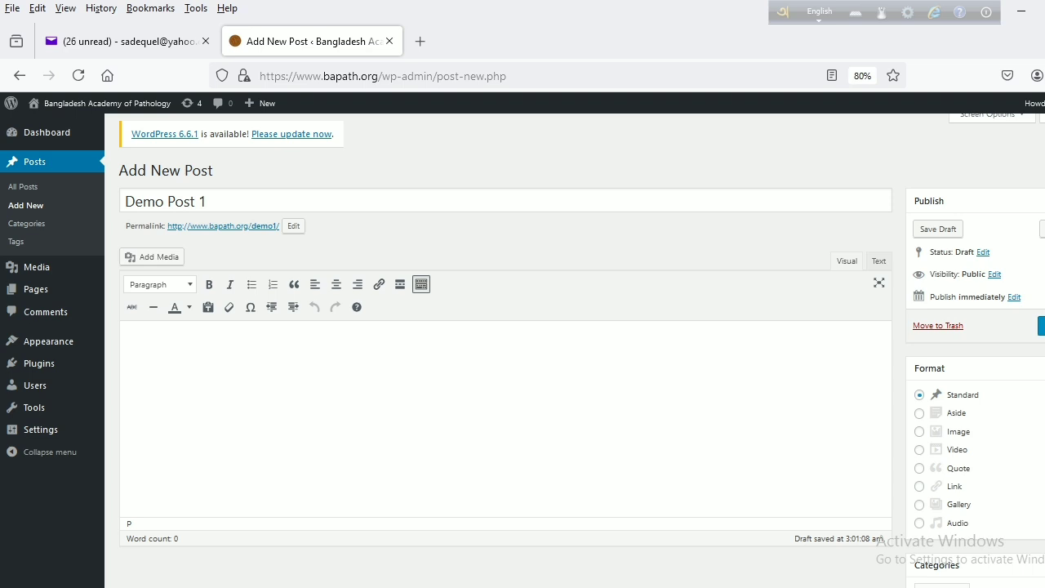
click(1041, 325)
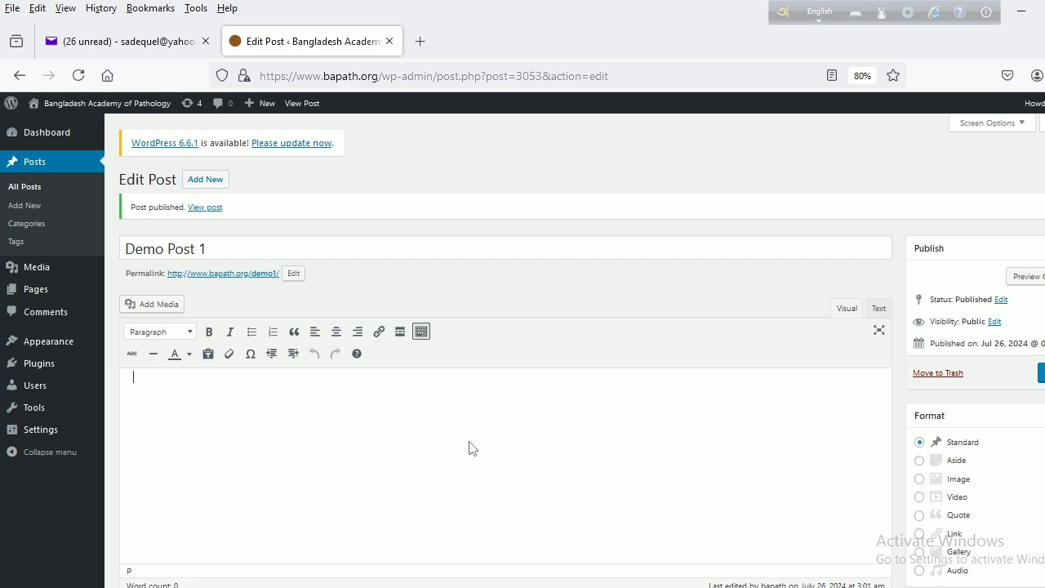
Switch to wordfile.docx in Microsoft Word and look over the article from "Original Contribution" down to Table I
mouse_move(259, 587)
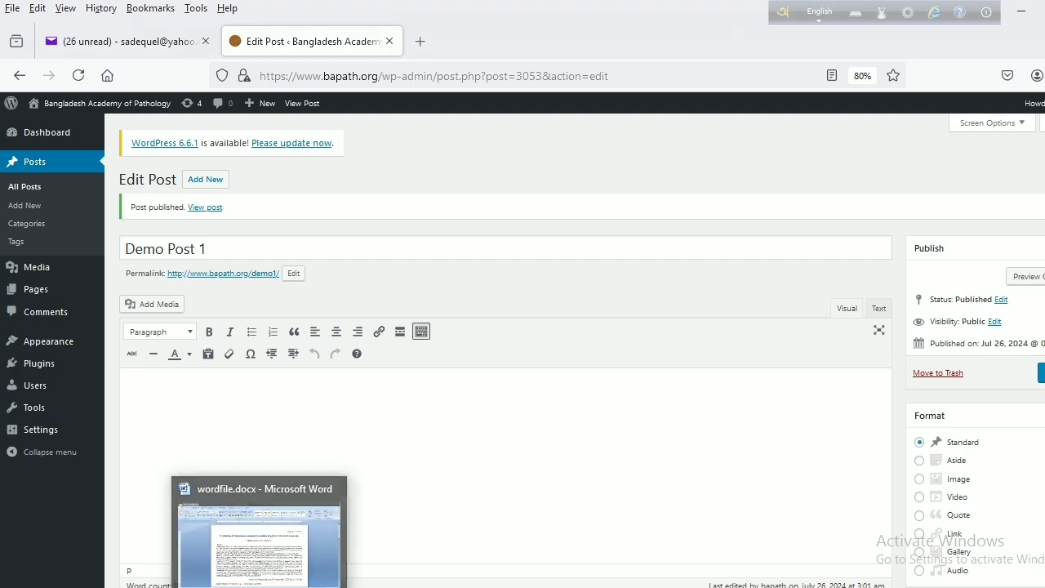
click(259, 539)
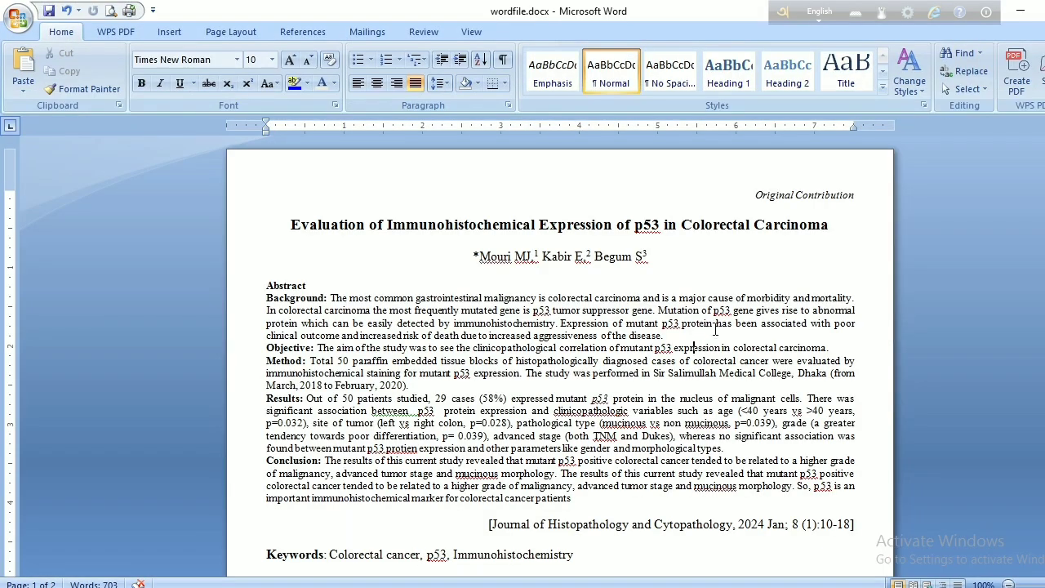
drag(753, 199, 857, 204)
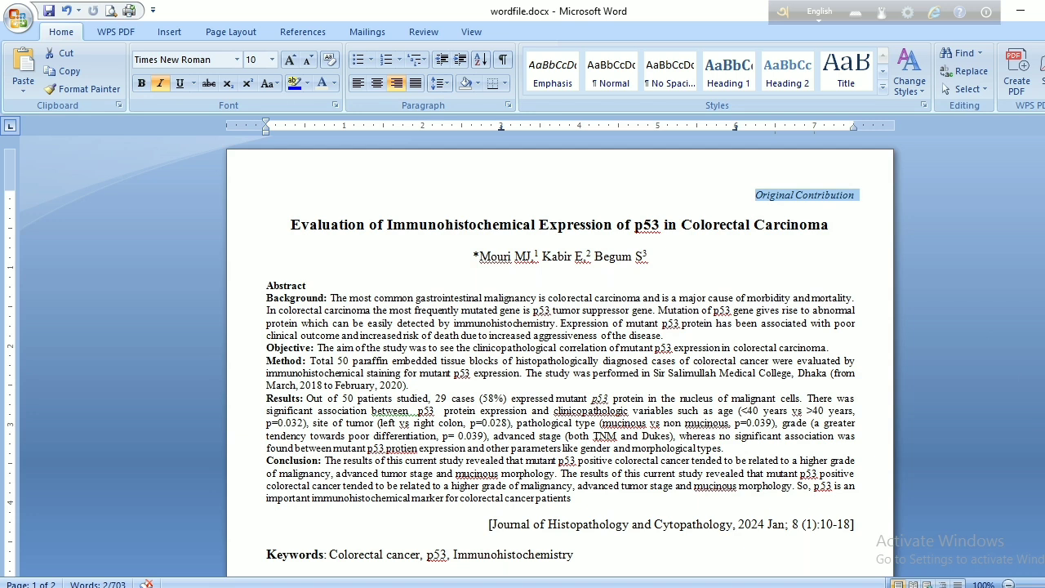
scroll(561, 355, down, 9)
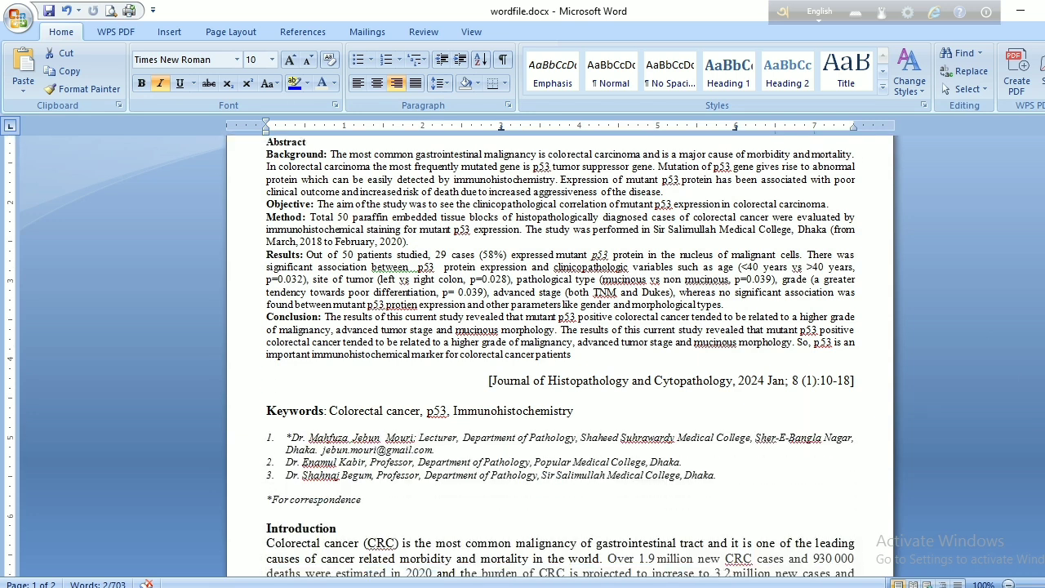
scroll(658, 363, down, 5)
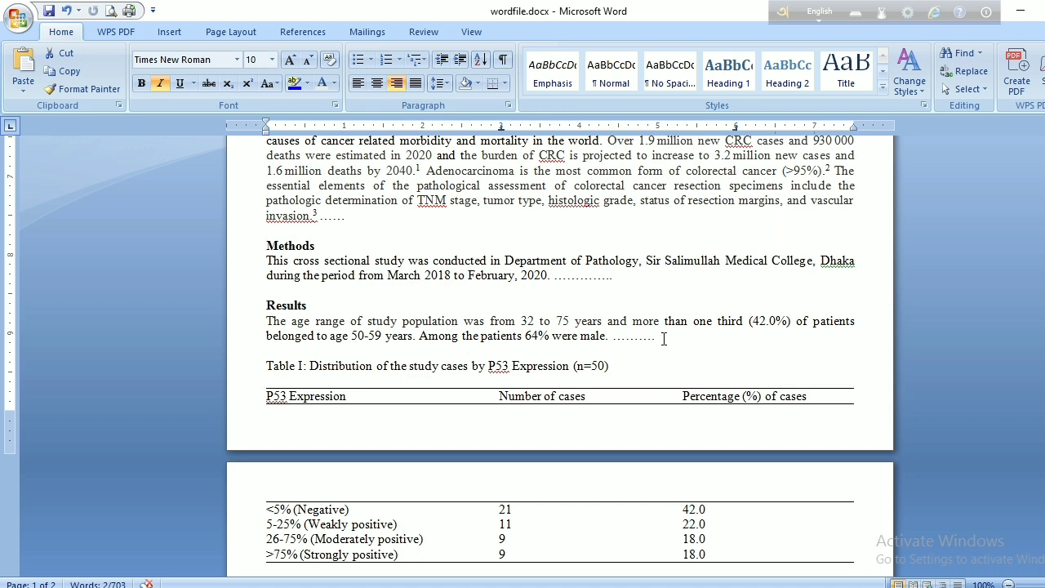
scroll(663, 338, up, 11)
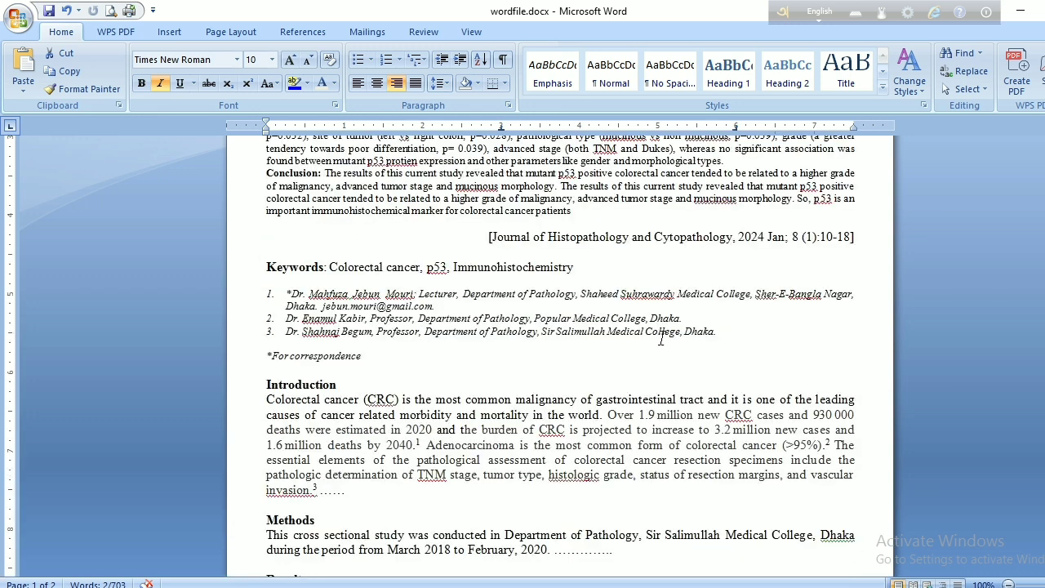
scroll(663, 338, up, 3)
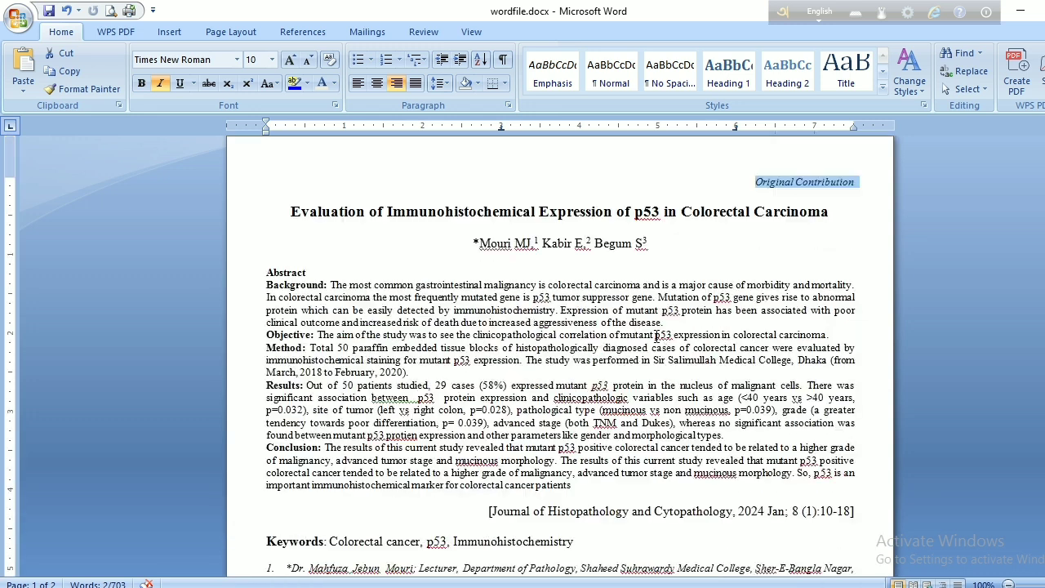
Copy the Word article from "Original Contribution" through the Table I caption and paste it into the WordPress post body
click(756, 188)
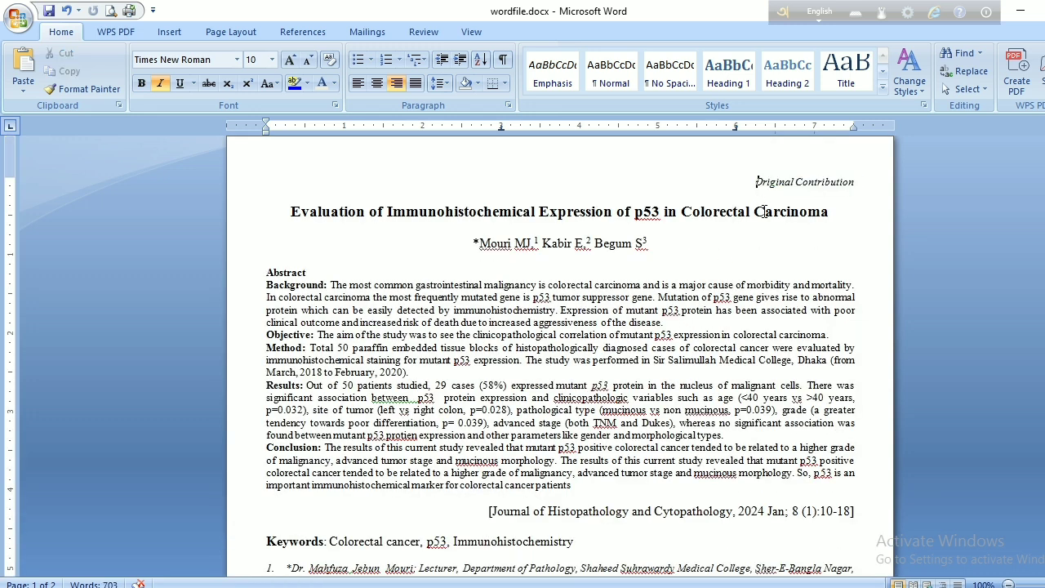
scroll(560, 356, down, 8)
scroll(564, 288, down, 8)
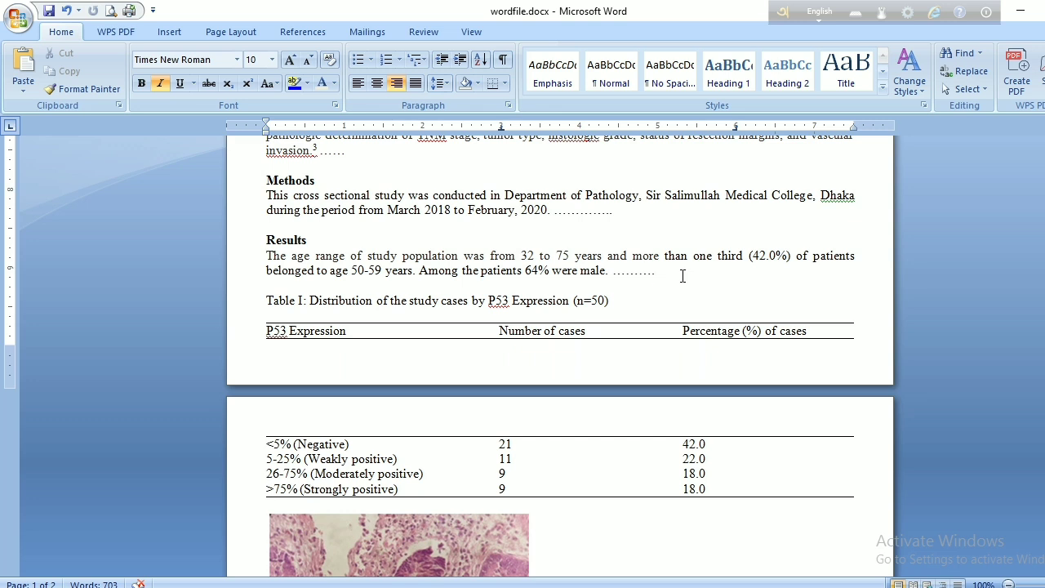
shift+click(621, 299)
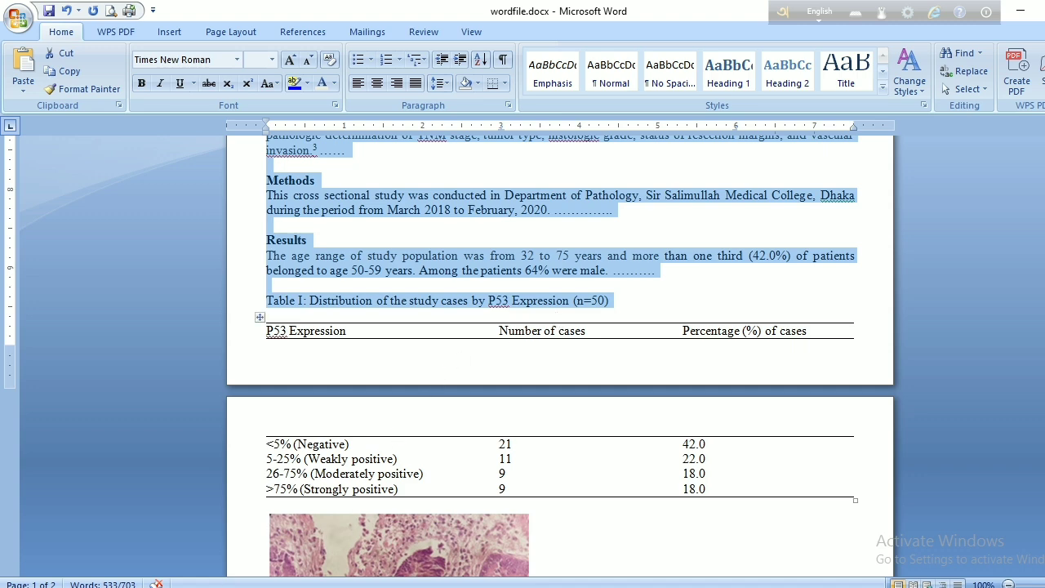
click(239, 587)
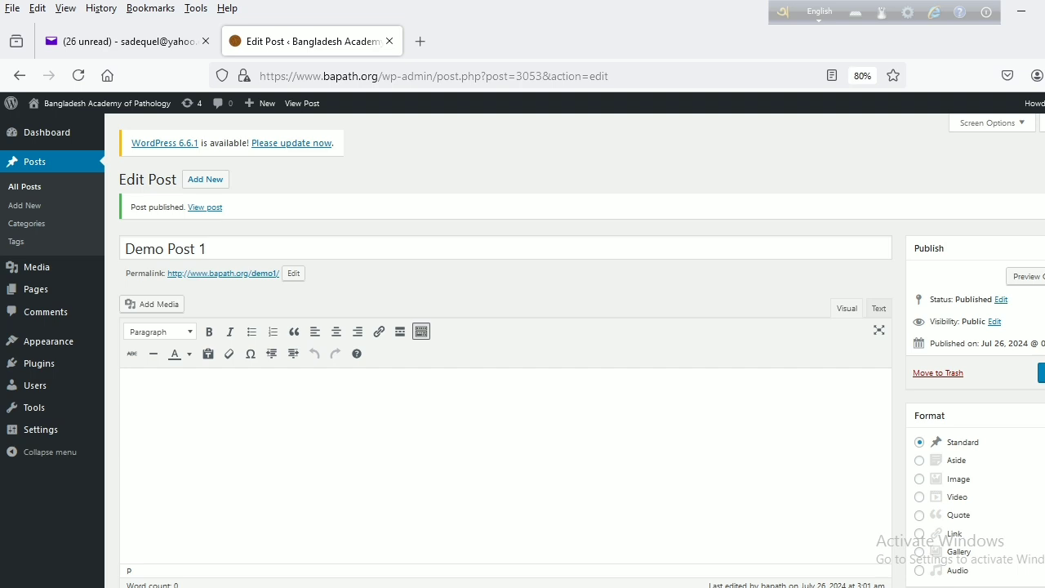
key(ctrl+v)
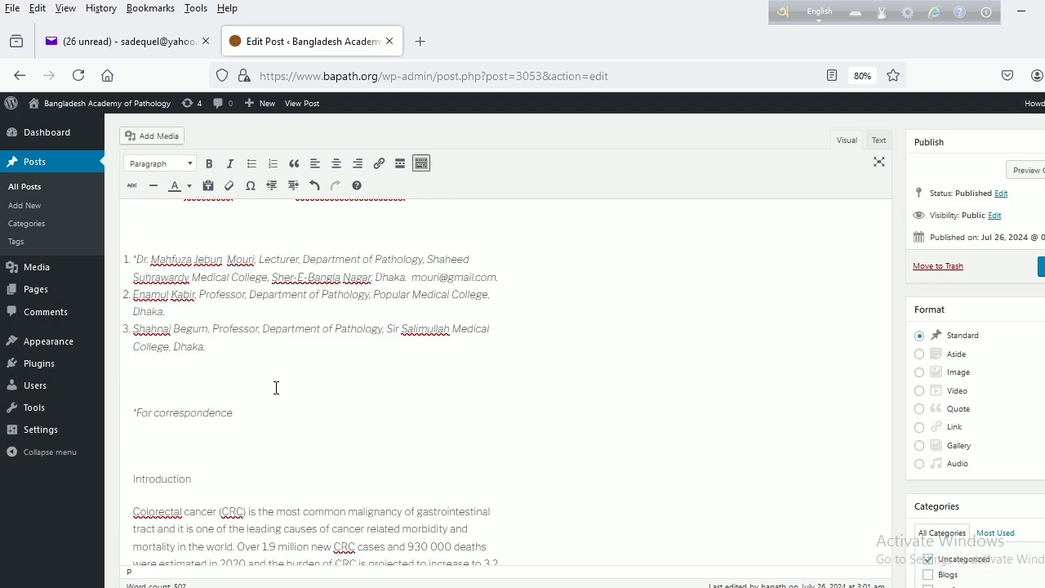
scroll(276, 388, up, 10)
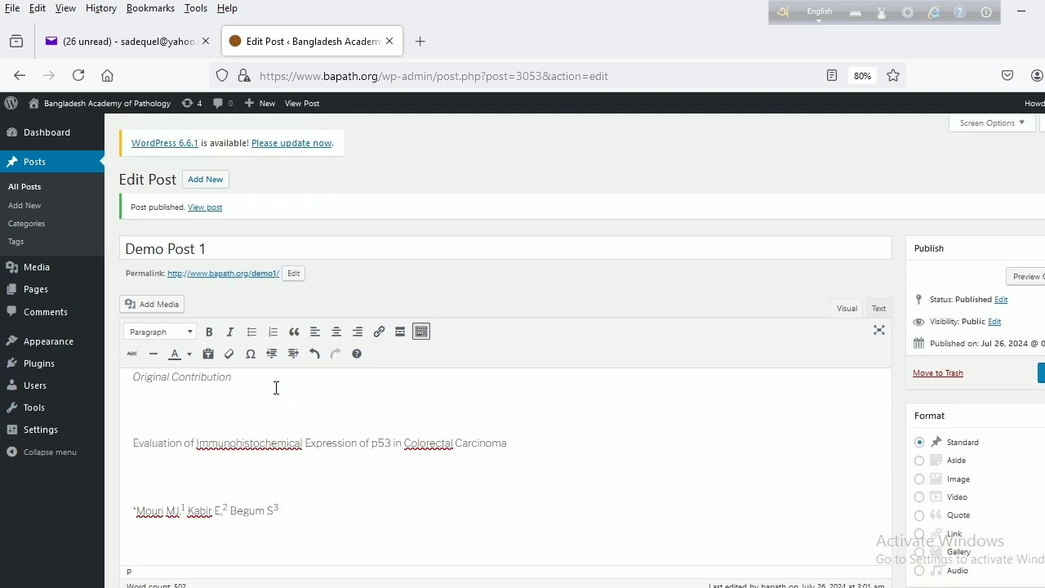
scroll(363, 401, down, 1)
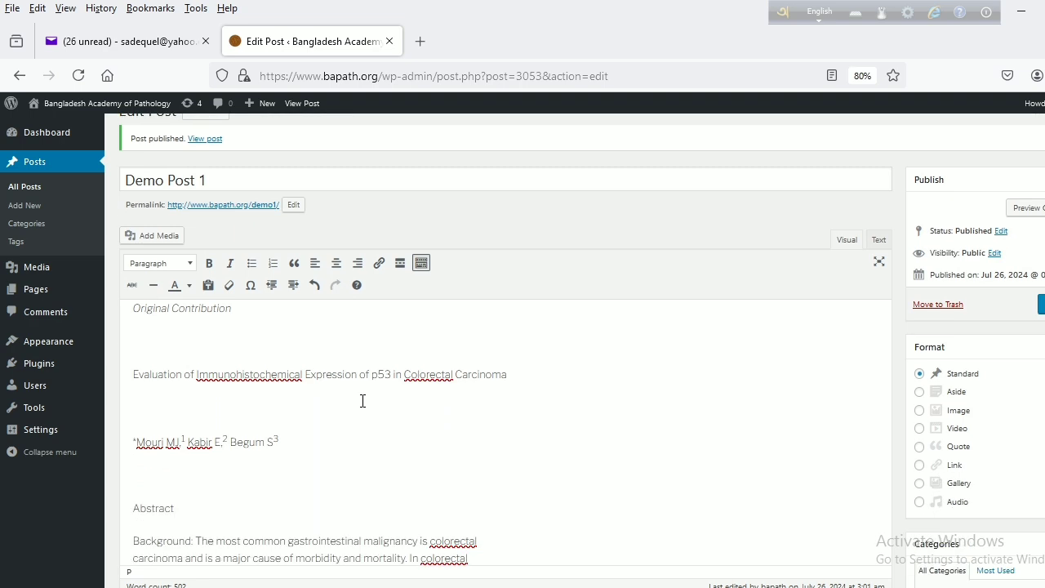
Right-align the "Original Contribution" line and remove the extra blank line between it and the article title
click(136, 311)
click(359, 268)
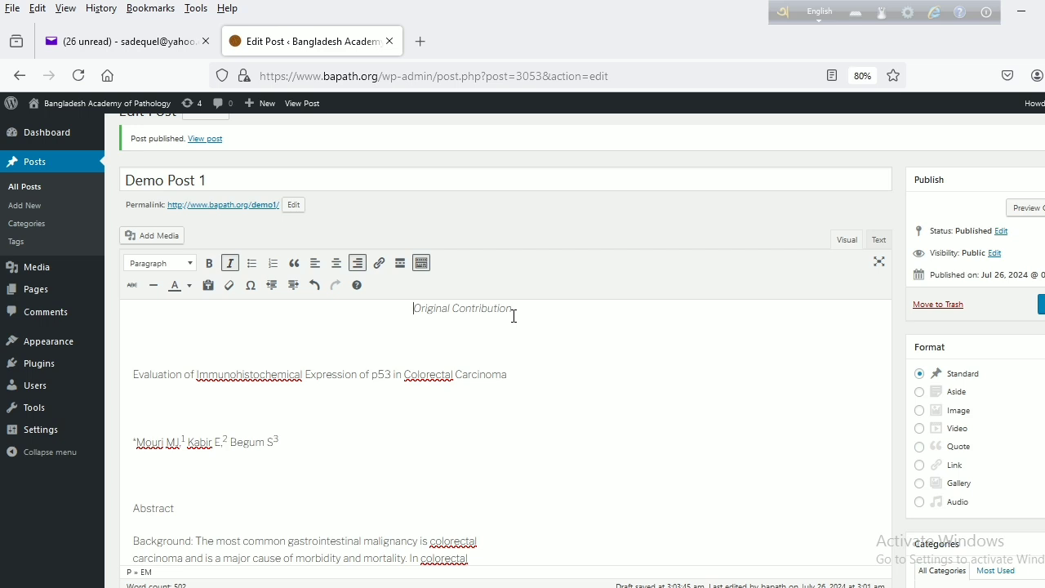
drag(414, 310, 516, 314)
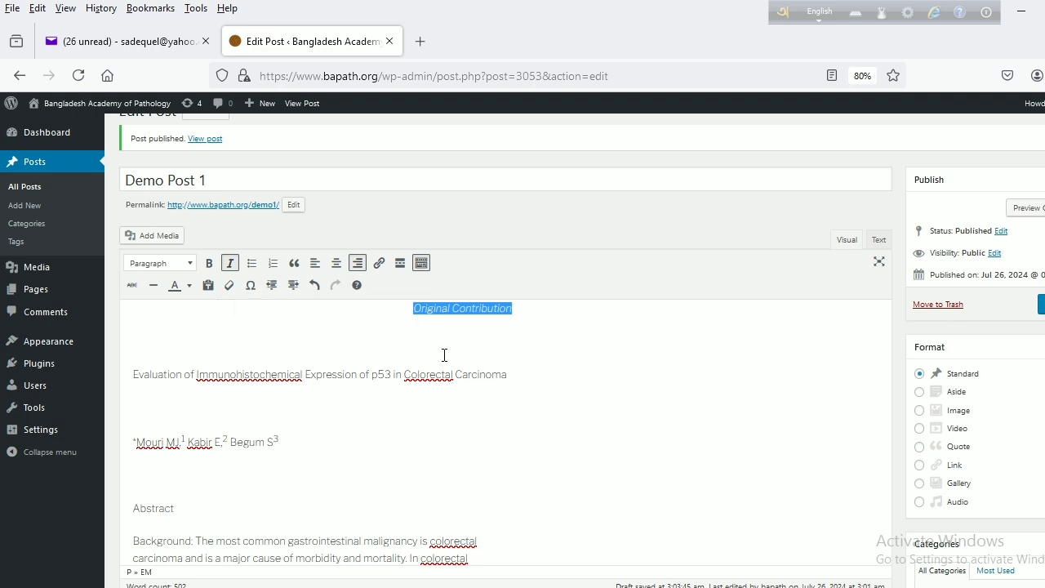
click(422, 266)
click(422, 268)
click(301, 330)
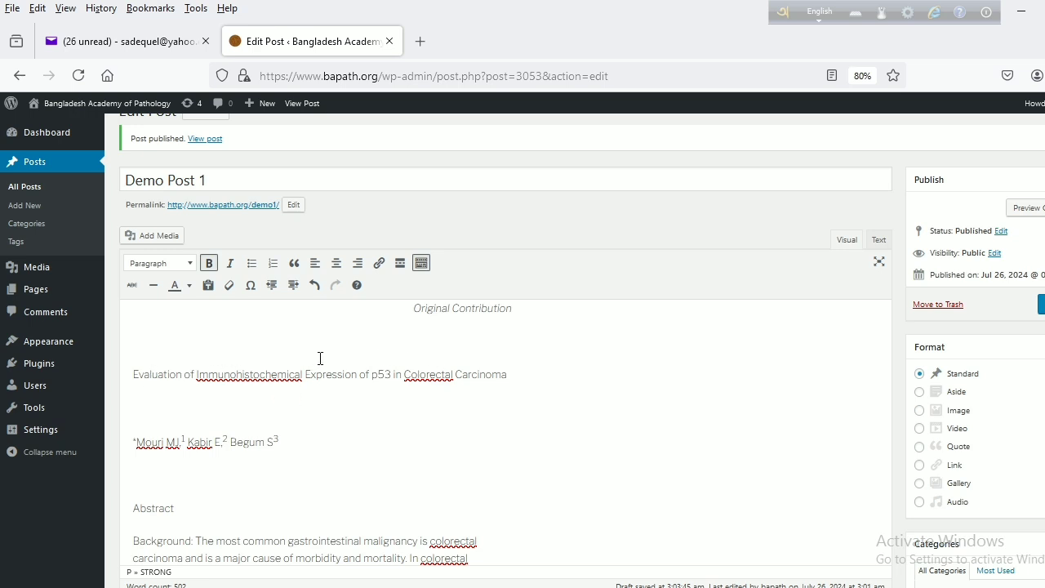
key(Delete)
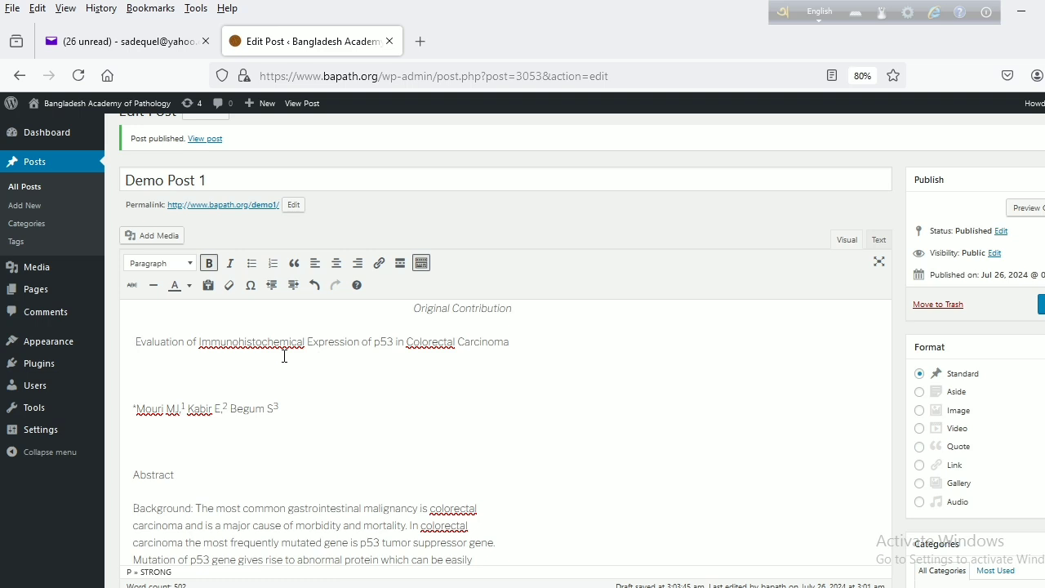
Check the formatting of the article title in the Word document and return to the WordPress post
key(alt+Tab)
scroll(513, 214, up, 8)
scroll(513, 221, up, 5)
click(410, 183)
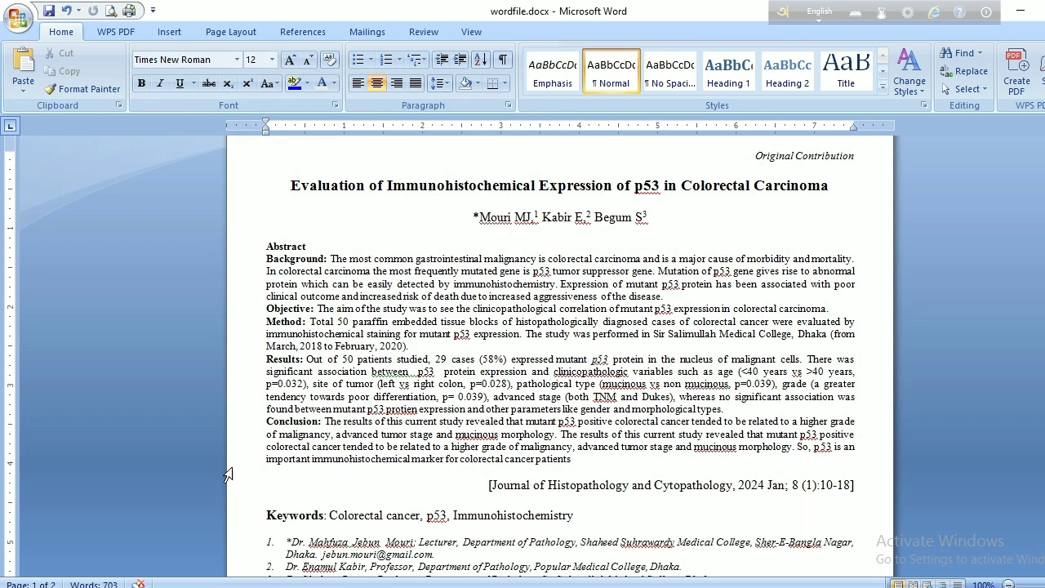
key(alt+Tab)
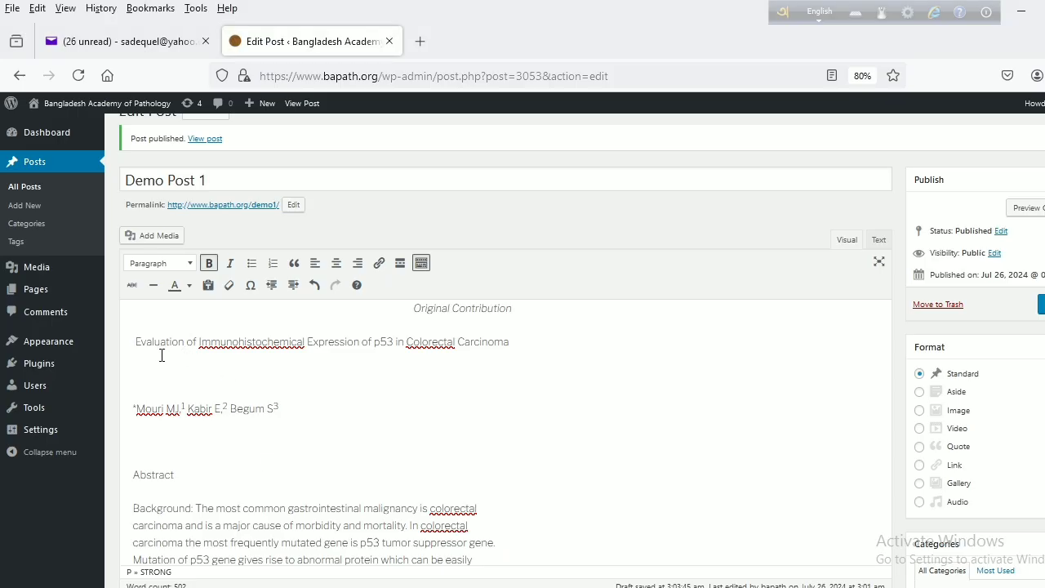
Format the article title "Evaluation of Immunohistochemical Expression of p53 in Colorectal Carcinoma" as Heading 1
drag(134, 343, 521, 342)
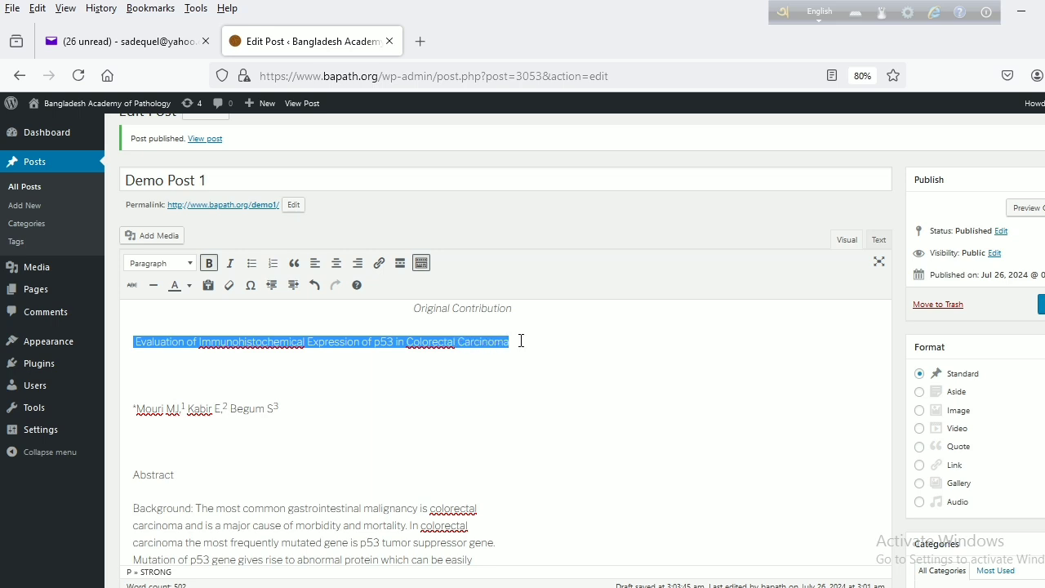
click(192, 264)
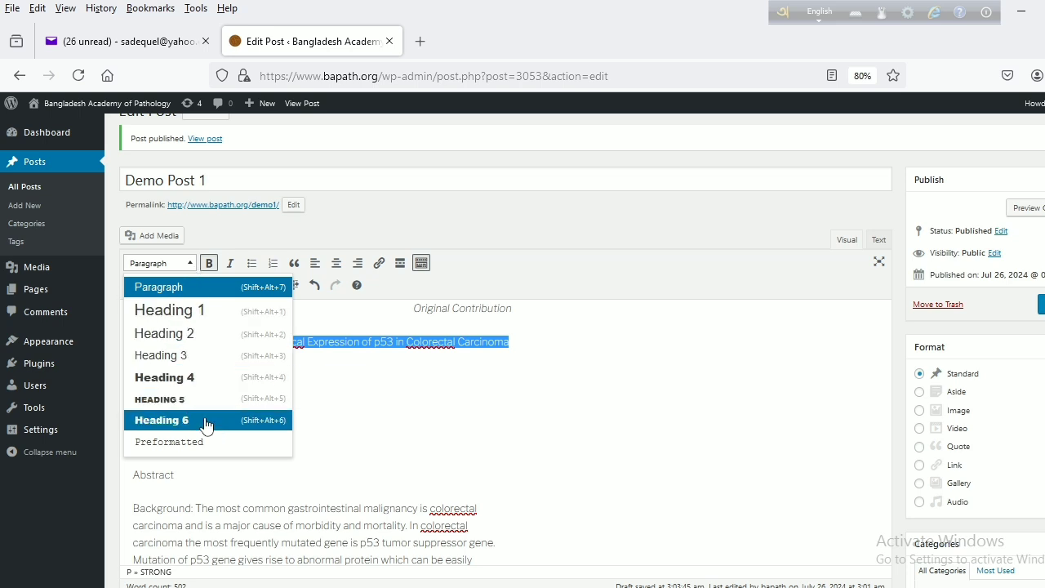
click(188, 312)
click(389, 364)
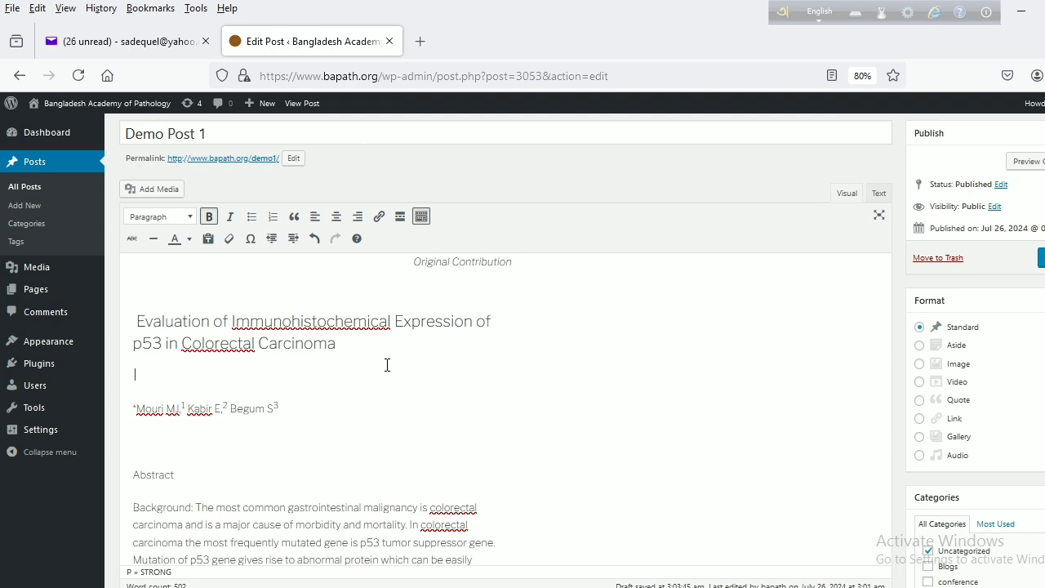
Format the author line below the article title as Heading 2 and remove the extra blank line above it
click(189, 216)
click(177, 287)
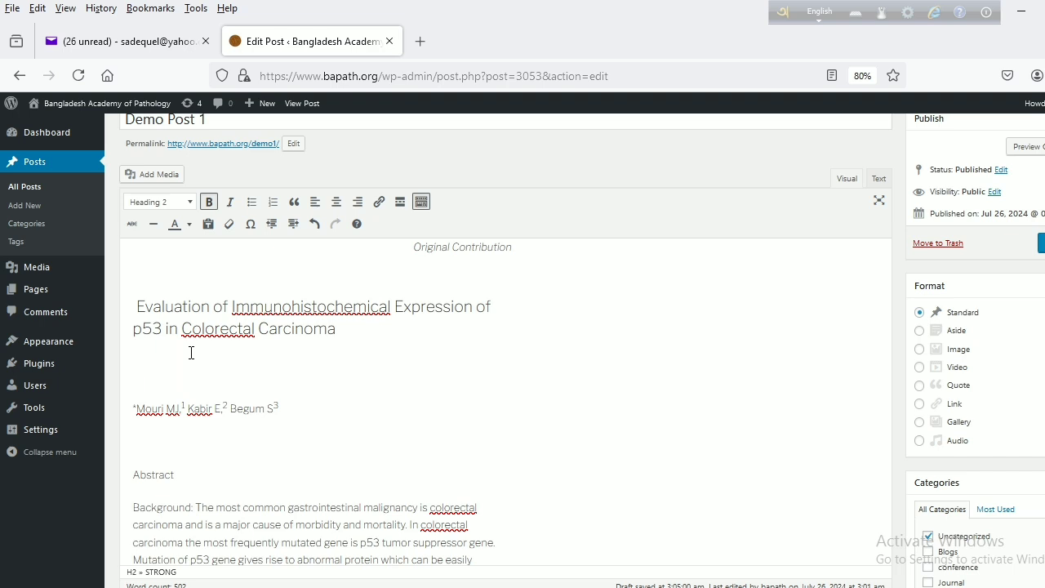
key(Delete)
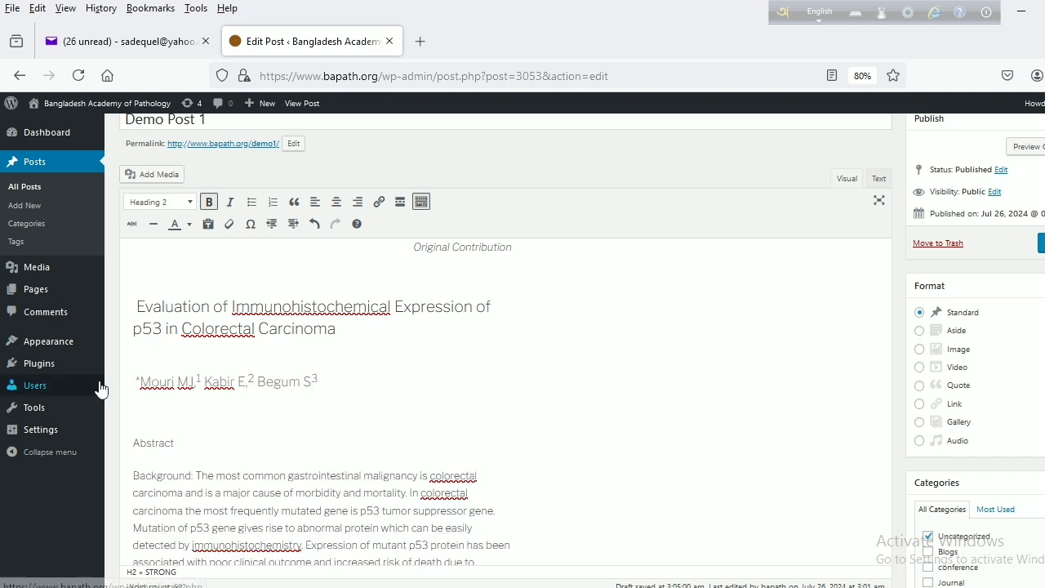
Center the article title and the author line, and remove the blank line above the "Abstract" heading
click(210, 305)
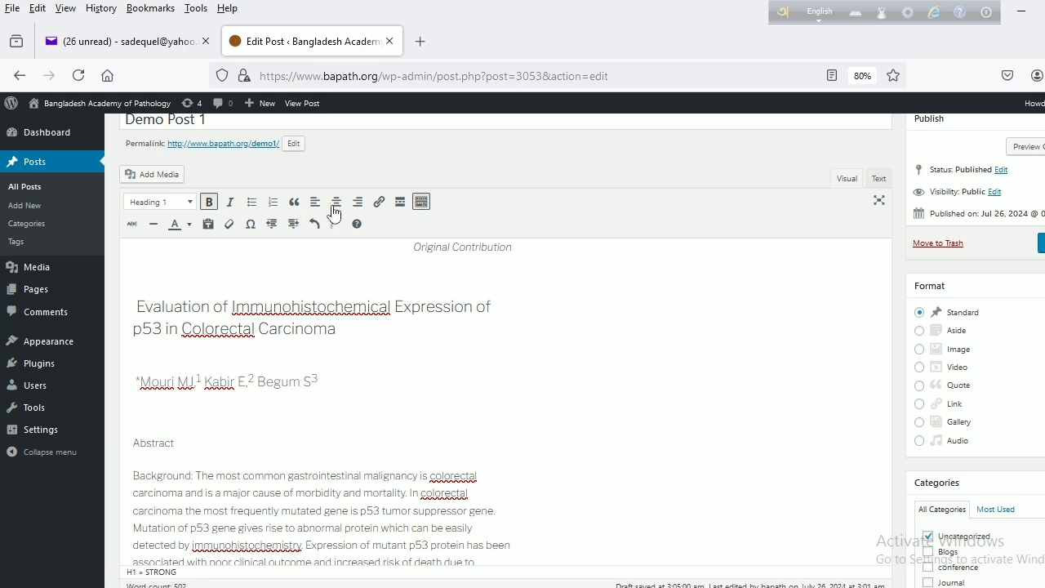
click(336, 203)
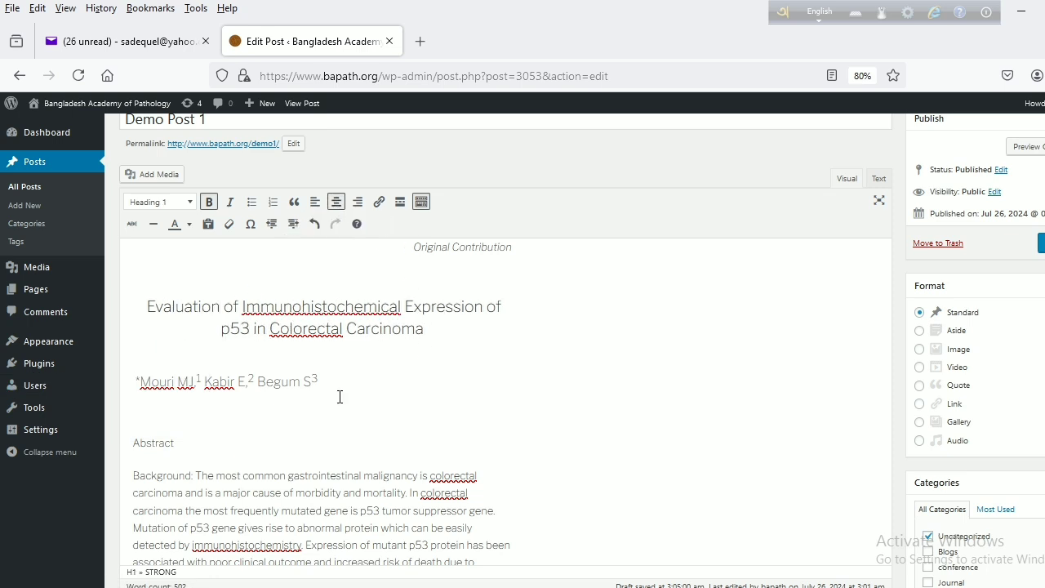
click(223, 382)
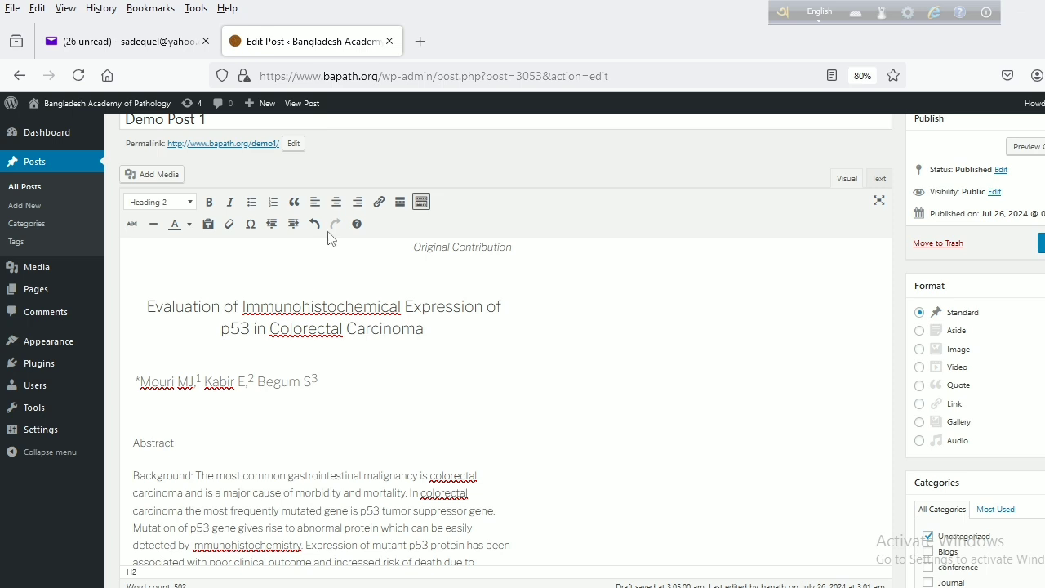
click(335, 202)
click(209, 417)
key(Delete)
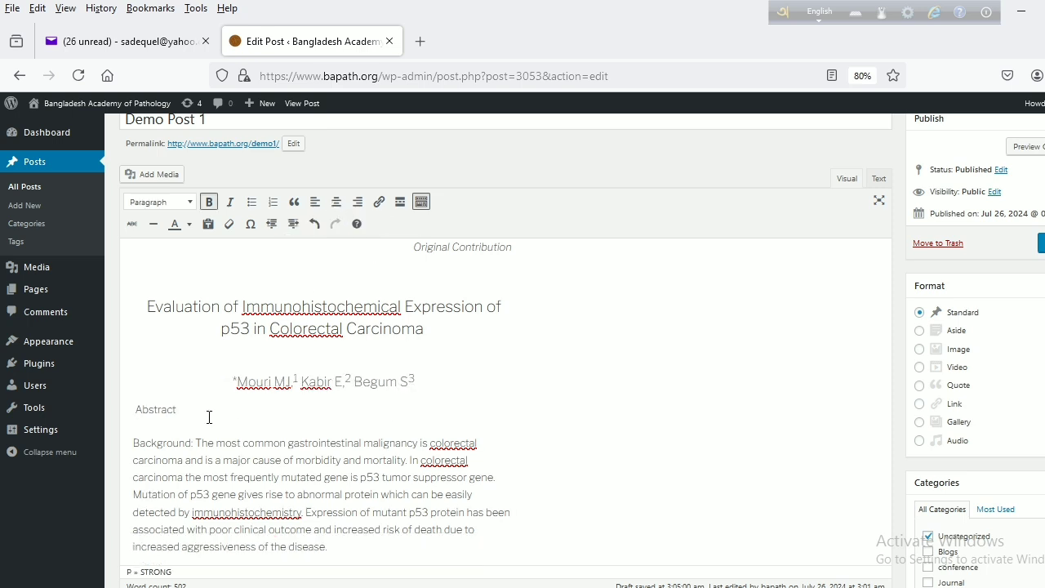
Check how the abstract is formatted in the Word document and return to the WordPress post
scroll(331, 427, down, 3)
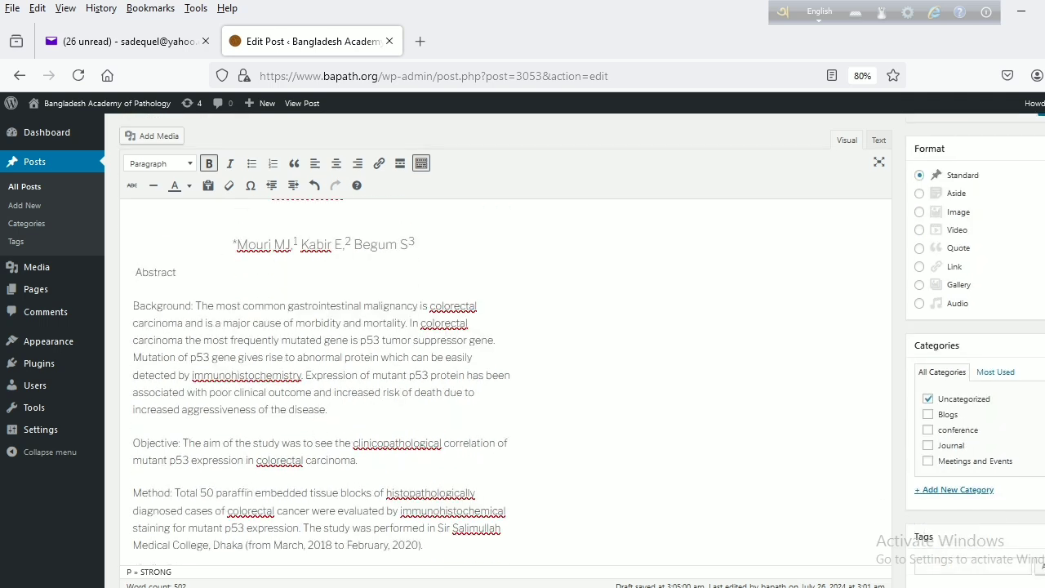
key(alt+Tab)
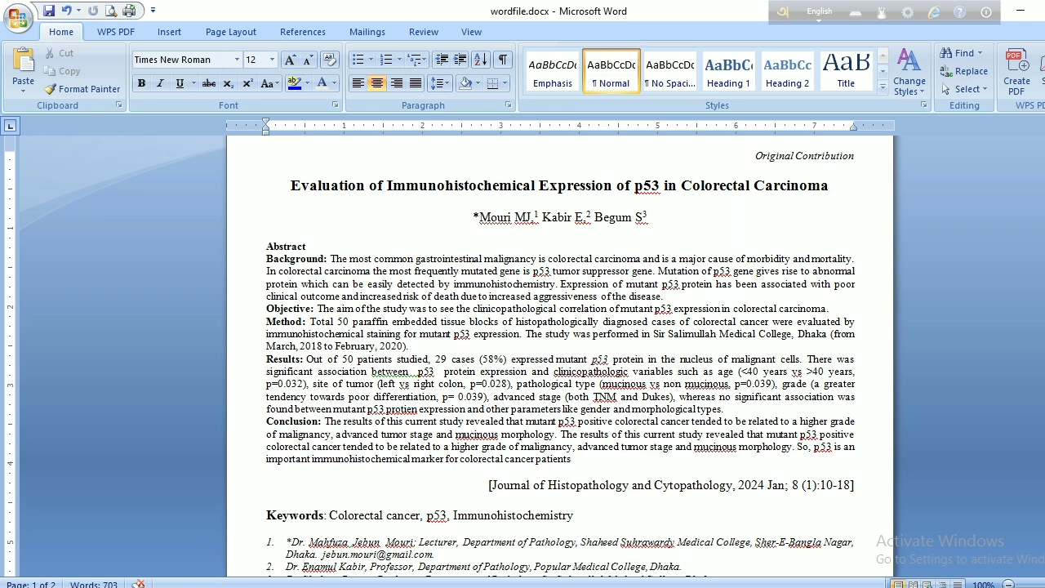
key(alt+Tab)
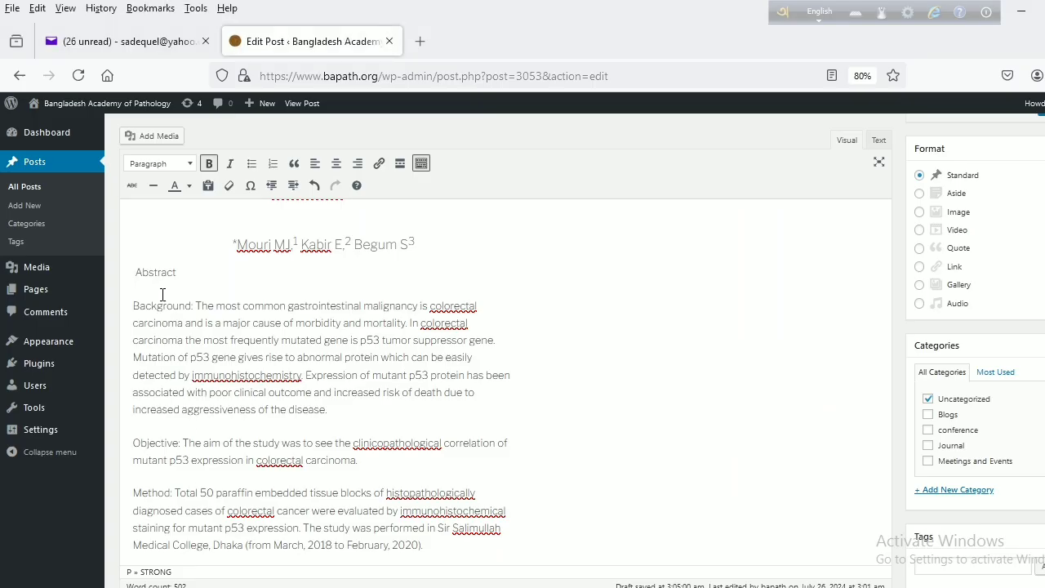
Try to bold the "Abstract" heading and the "Background:" and "Objective" labels in the visual editor
drag(136, 272, 178, 273)
click(210, 164)
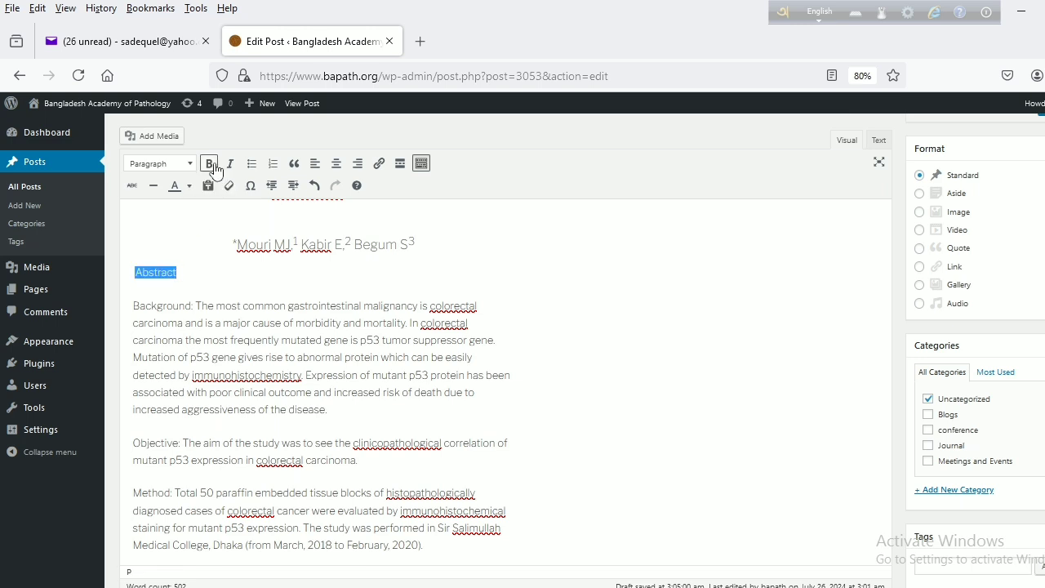
click(210, 165)
drag(132, 305, 195, 306)
click(209, 164)
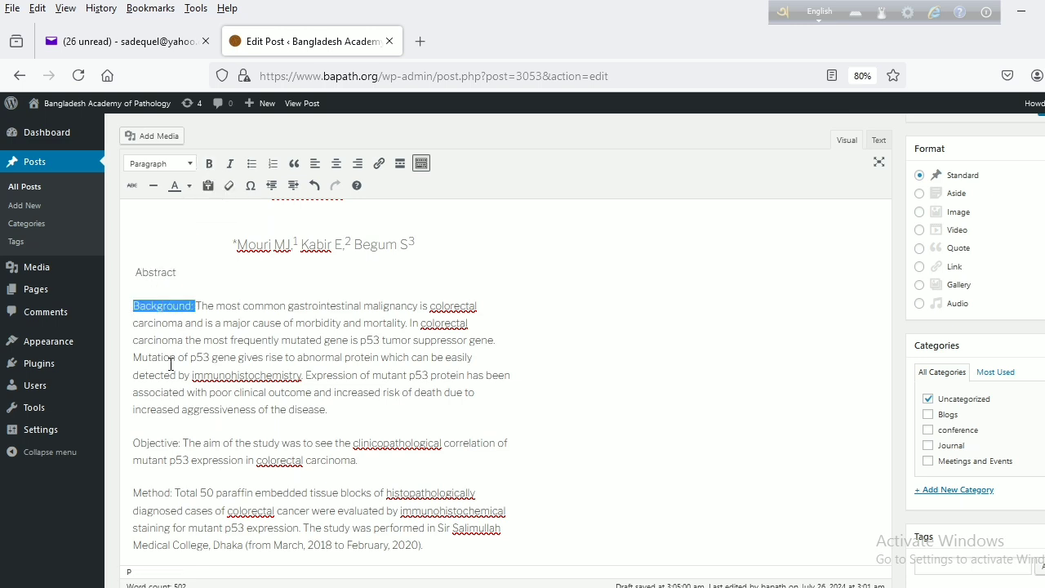
drag(134, 443, 179, 443)
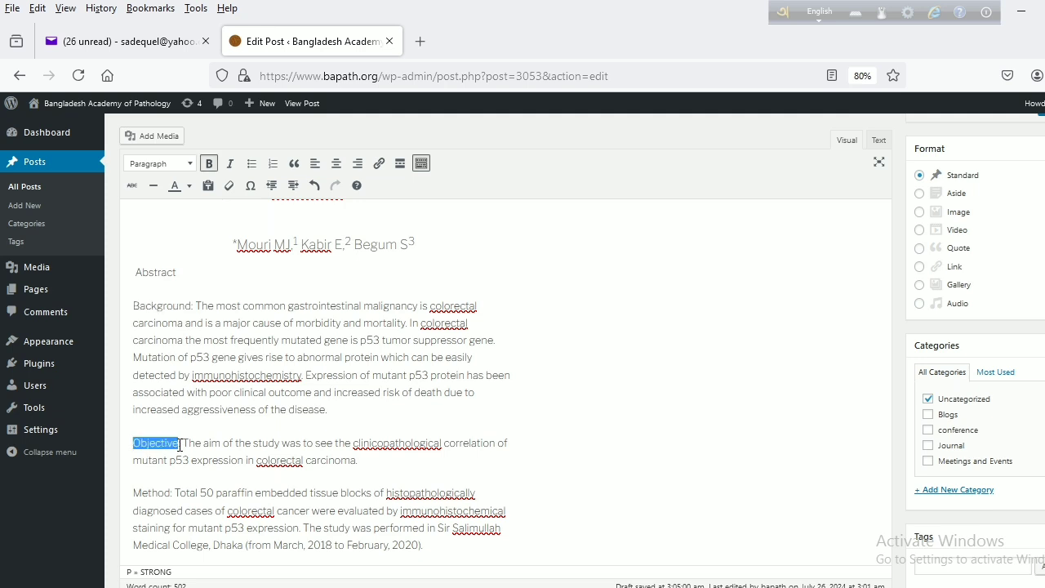
click(209, 164)
Try to bold the "Method", "Results:" and "Conclusion:" labels of the abstract in the visual editor
scroll(204, 375, down, 3)
drag(134, 360, 170, 359)
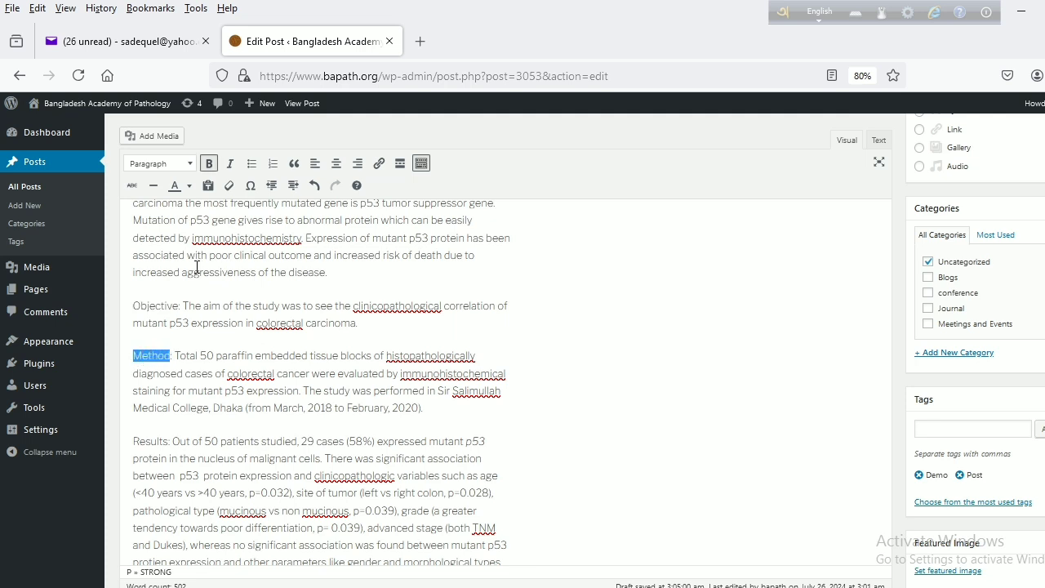
click(210, 164)
scroll(245, 409, down, 4)
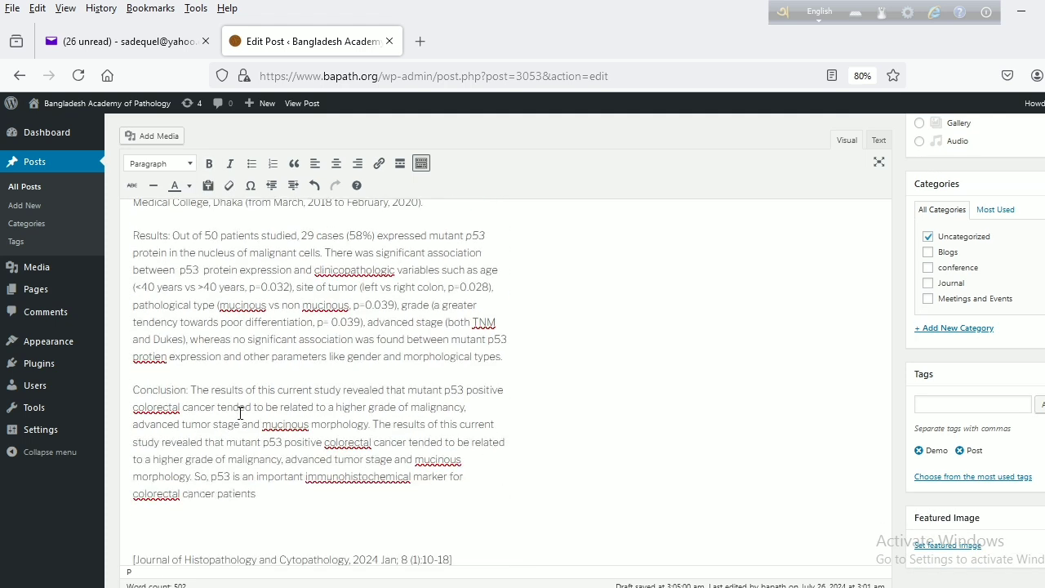
drag(133, 235, 170, 237)
click(209, 163)
drag(135, 389, 187, 391)
click(210, 163)
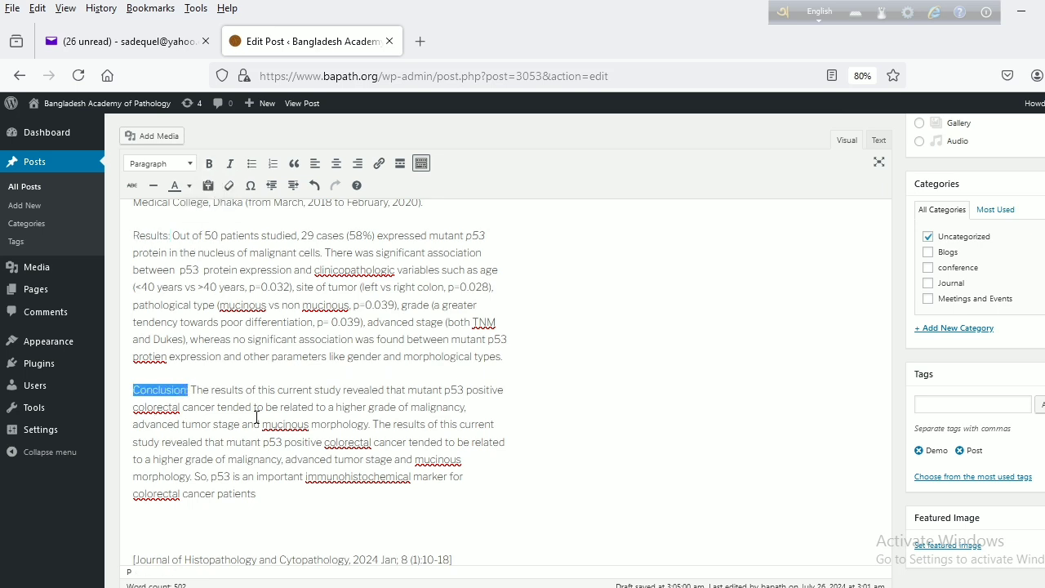
Toggle bold on the "Keywords" label below the journal citation
scroll(252, 431, down, 3)
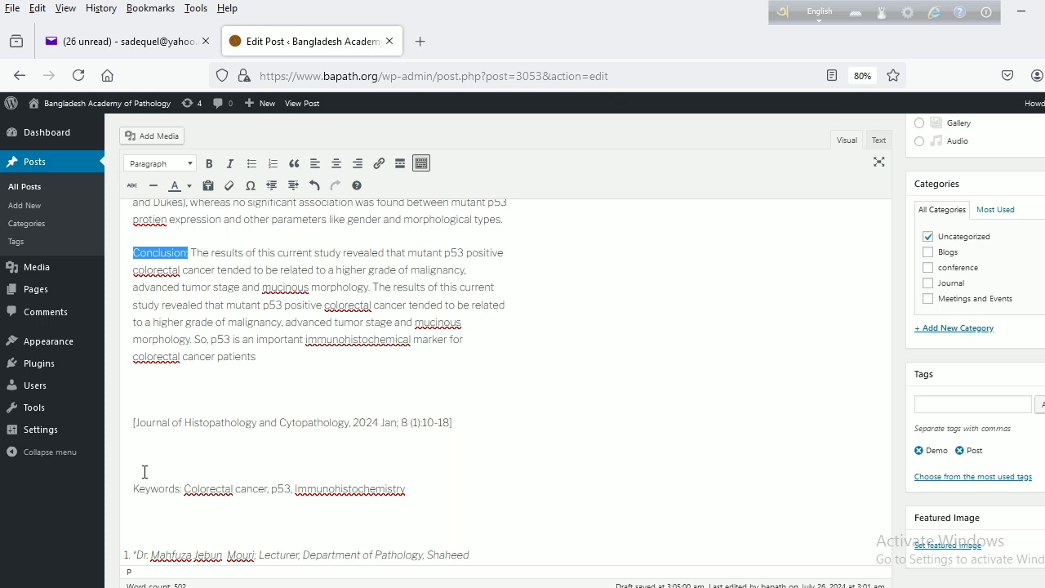
drag(135, 491, 182, 490)
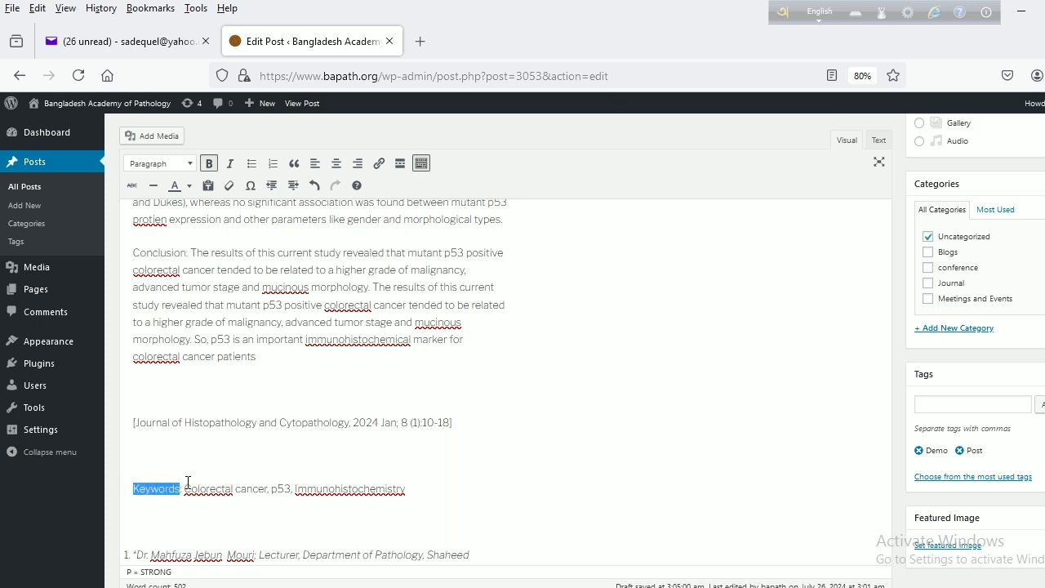
click(209, 163)
Select the numbered author affiliations through the "*For correspondence" line to check their italic formatting
scroll(507, 458, down, 5)
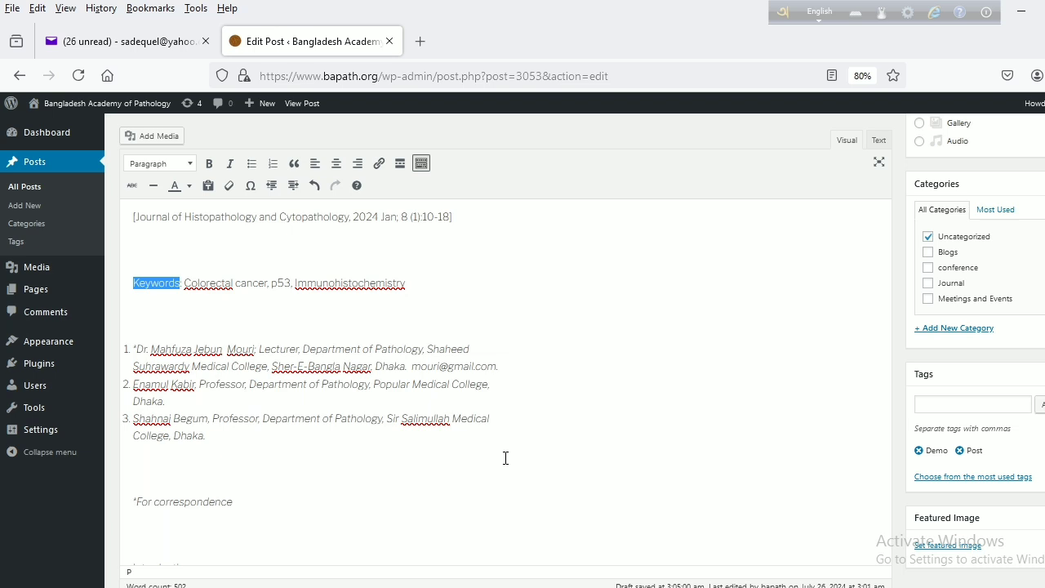
click(217, 329)
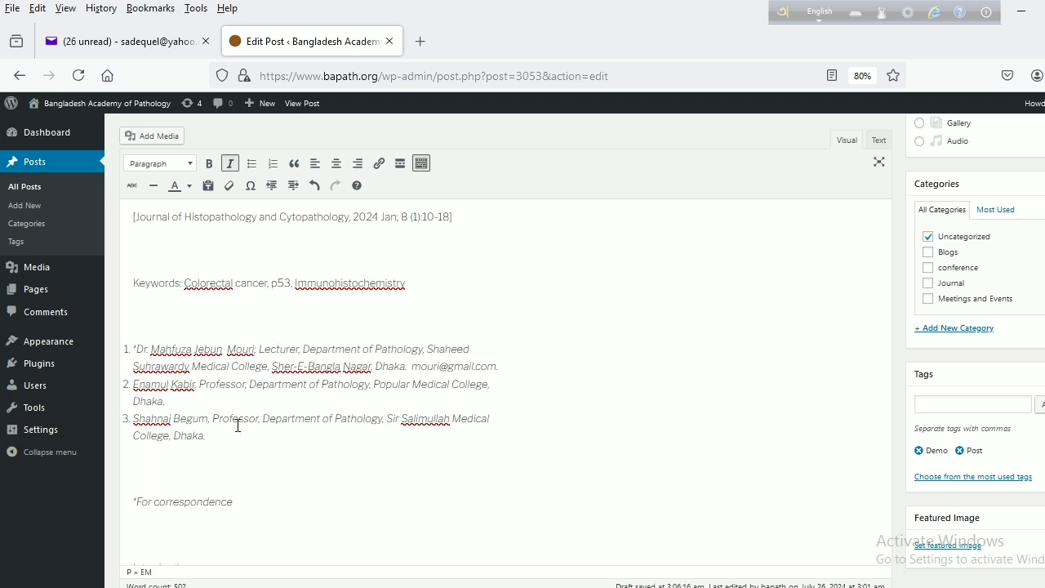
shift+click(238, 500)
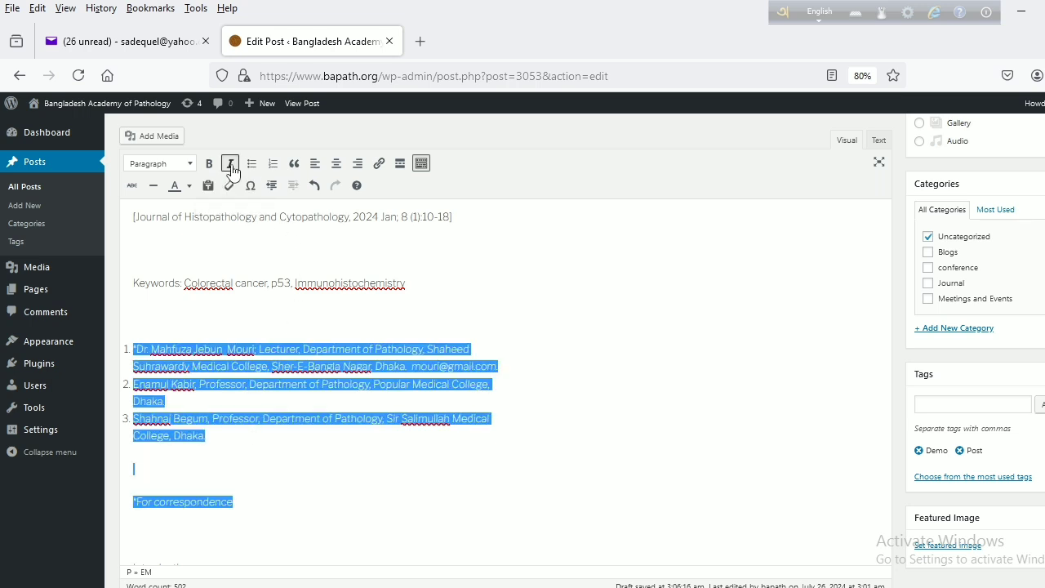
Switch the post body to its HTML source and wrap the abstract's "Background" label in strong tags
scroll(540, 433, up, 10)
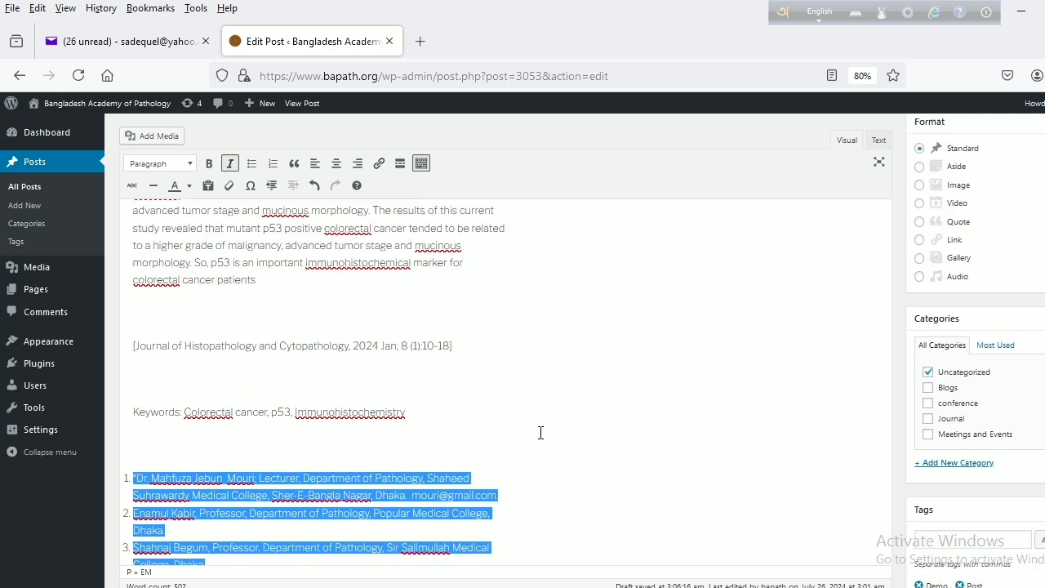
scroll(540, 433, up, 6)
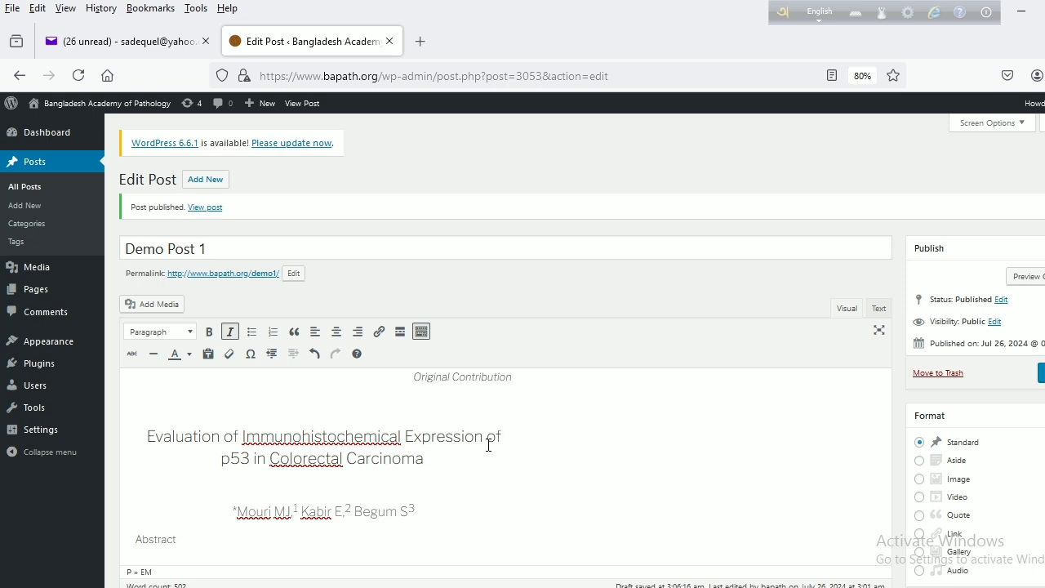
click(878, 309)
scroll(628, 386, up, 5)
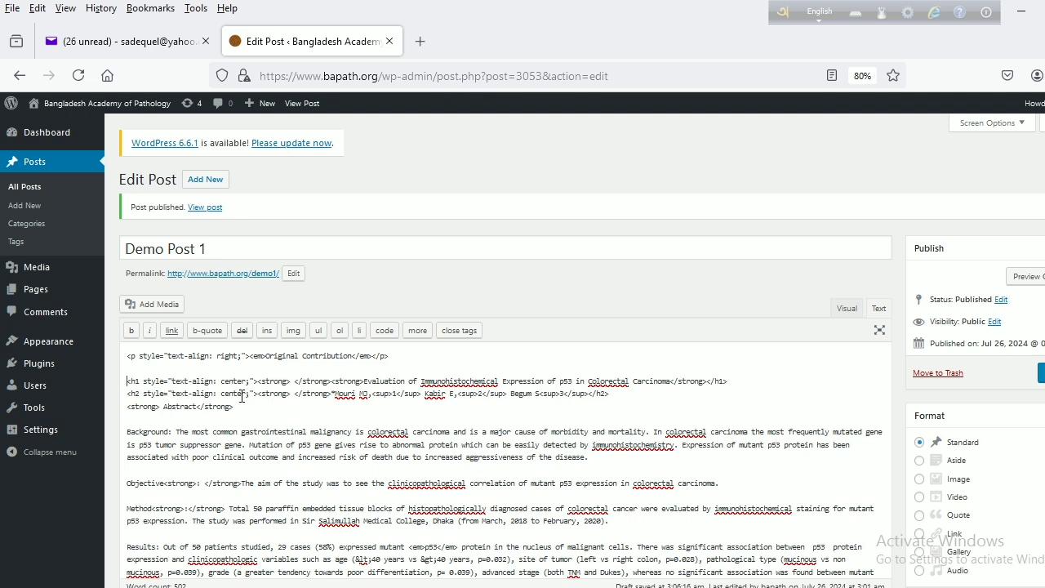
scroll(450, 413, down, 2)
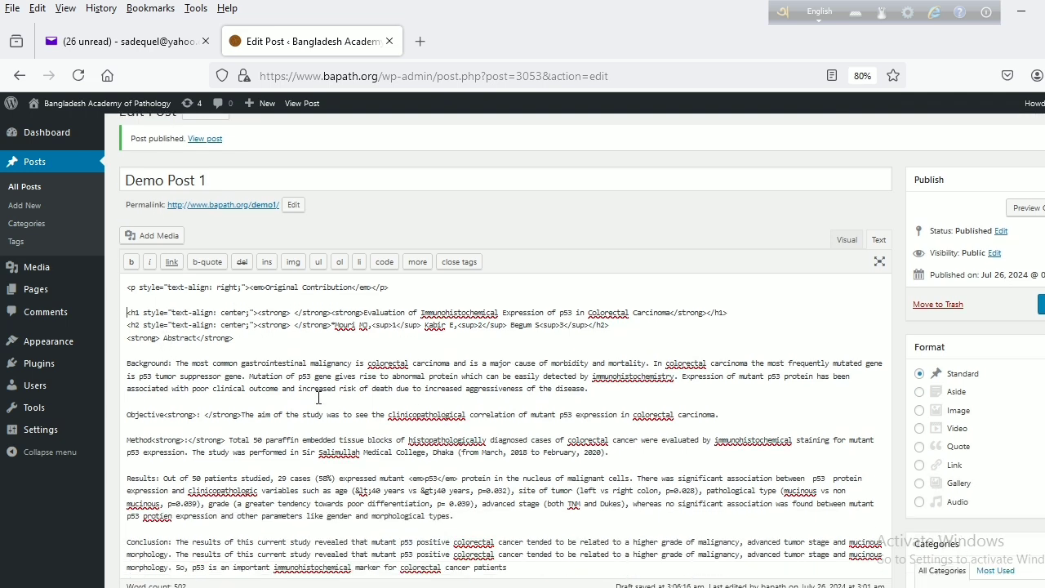
drag(127, 367, 169, 366)
click(132, 263)
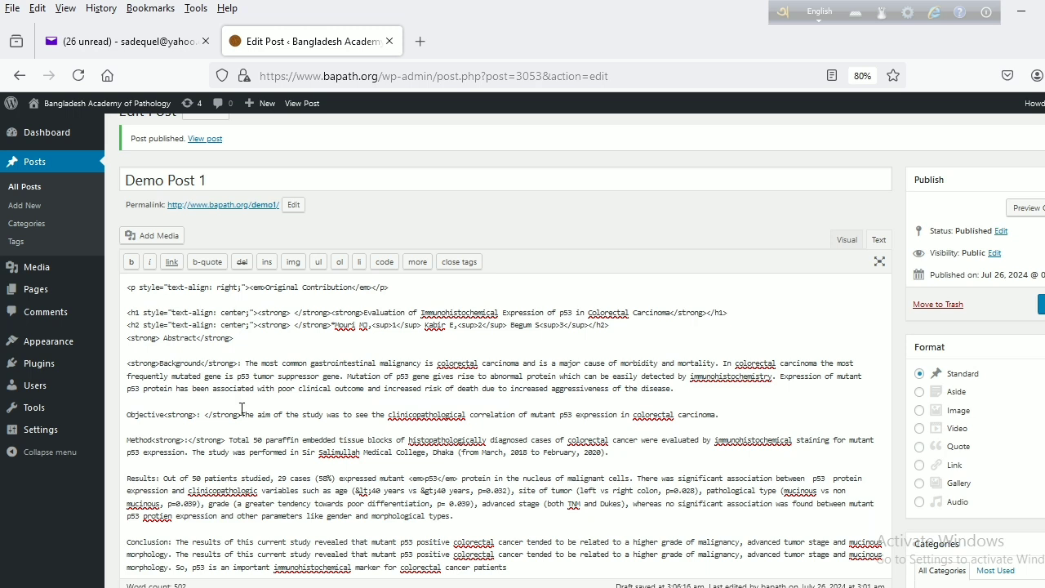
Delete the misplaced strong tags and colon after "Method" in the HTML source and wrap the "Method" label in strong tags
drag(127, 414, 174, 416)
click(169, 431)
click(228, 441)
key(BackSpace)
key(BackSpace)
key(BackSpace)
key(BackSpace)
key(BackSpace)
key(BackSpace)
key(BackSpace)
key(BackSpace)
key(BackSpace)
key(BackSpace)
key(BackSpace)
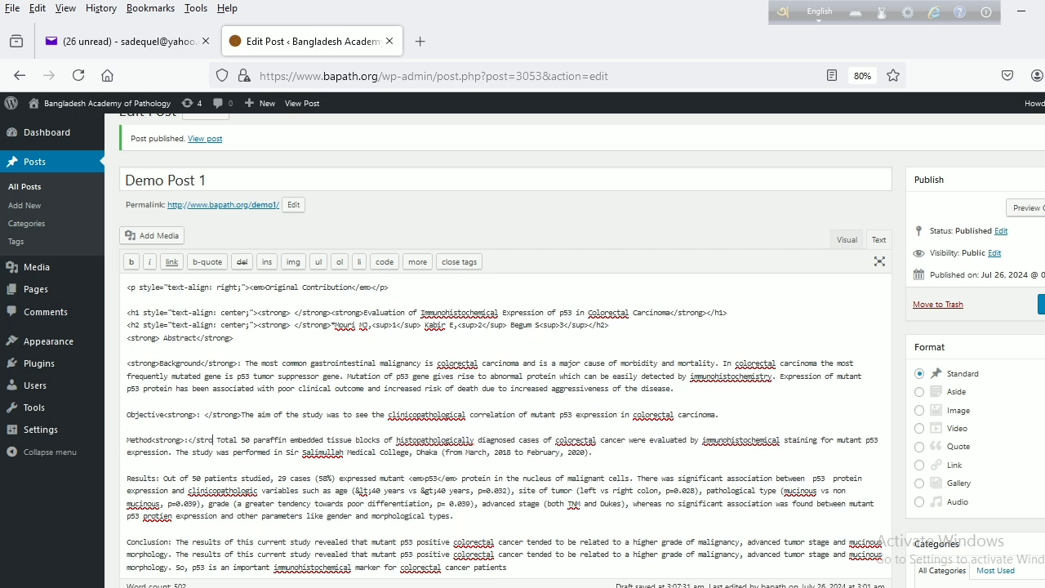
key(BackSpace)
key(BackSpace)
key(BackSpace)
key(BackSpace)
key(BackSpace)
key(BackSpace)
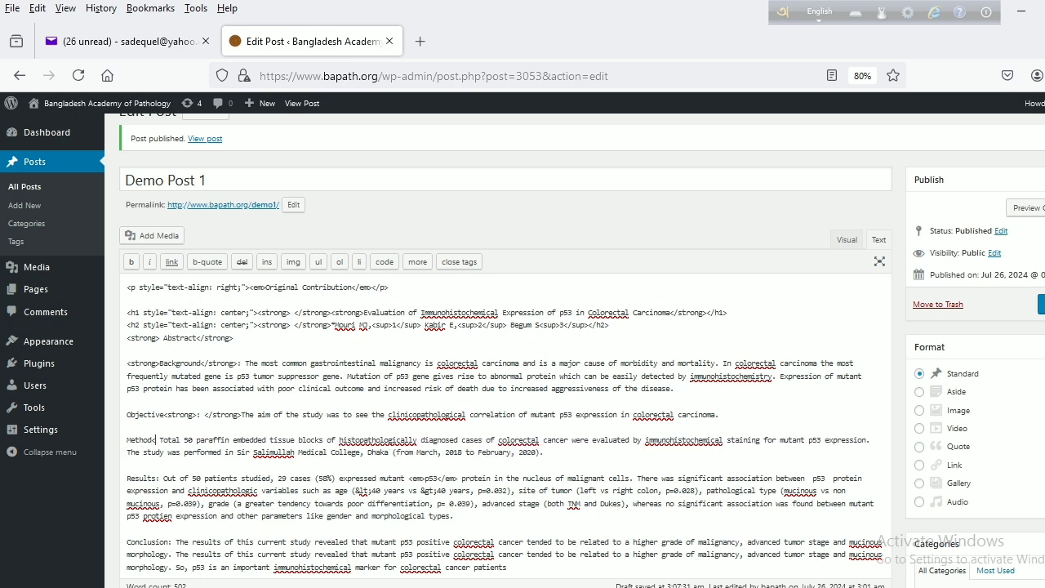
key(BackSpace)
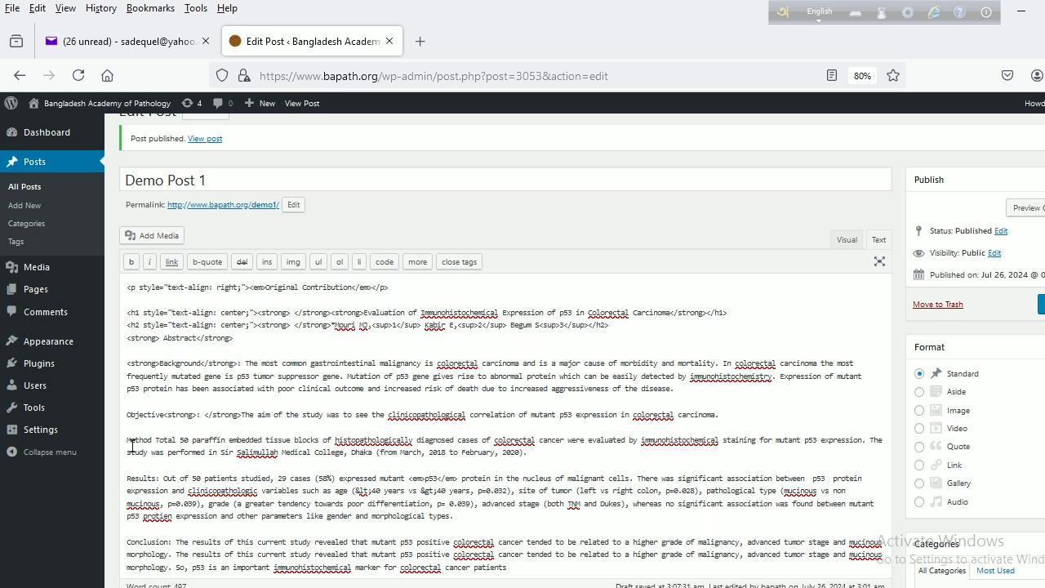
drag(127, 440, 157, 443)
click(130, 262)
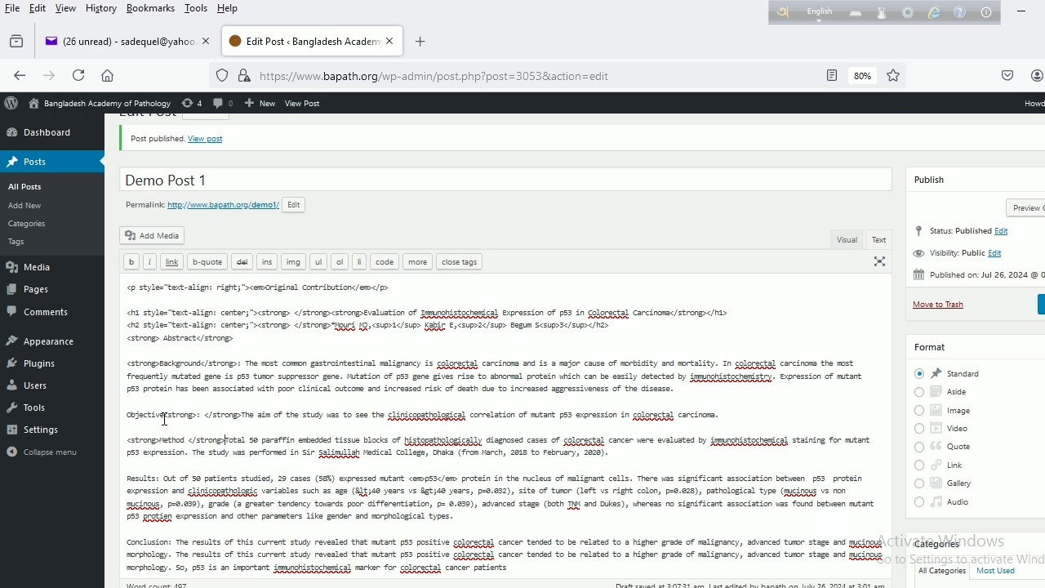
Delete the misplaced strong tags and colon after "Objective" in the HTML source and wrap the "Objective" label in strong tags
click(241, 416)
key(BackSpace)
key(BackSpace)
key(BackSpace)
key(BackSpace)
key(BackSpace)
key(BackSpace)
key(BackSpace)
key(BackSpace)
key(BackSpace)
key(BackSpace)
key(BackSpace)
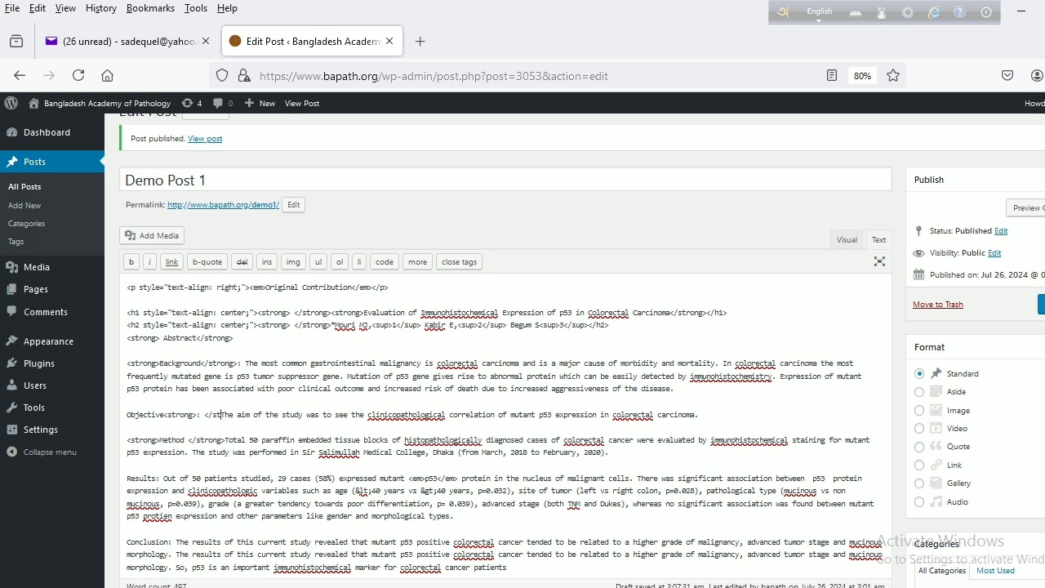
key(BackSpace)
key(BackSpace)
key(BackSpace)
key(BackSpace)
key(BackSpace)
key(BackSpace)
key(BackSpace)
key(BackSpace)
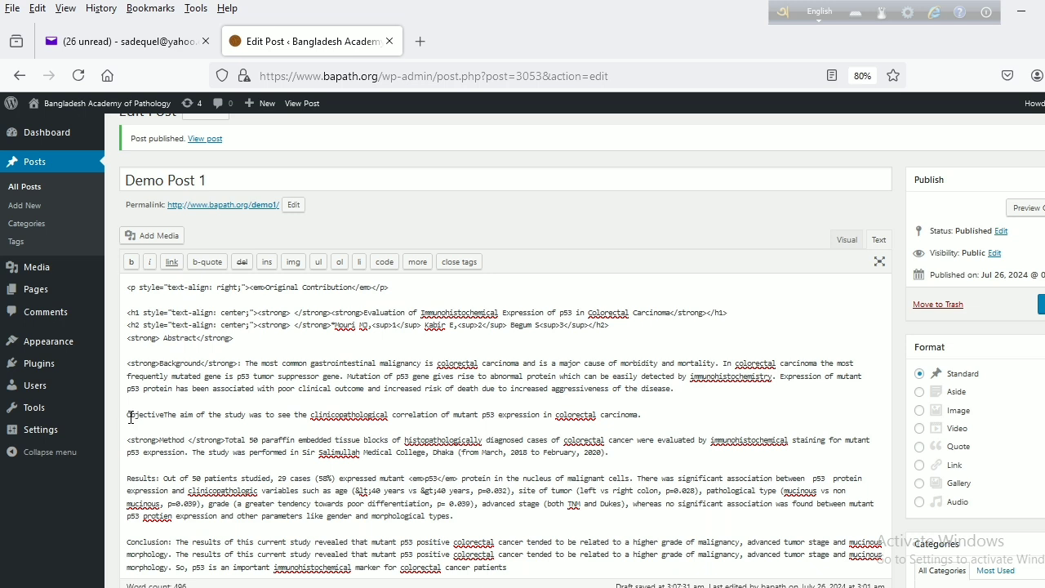
drag(128, 416, 165, 416)
click(131, 262)
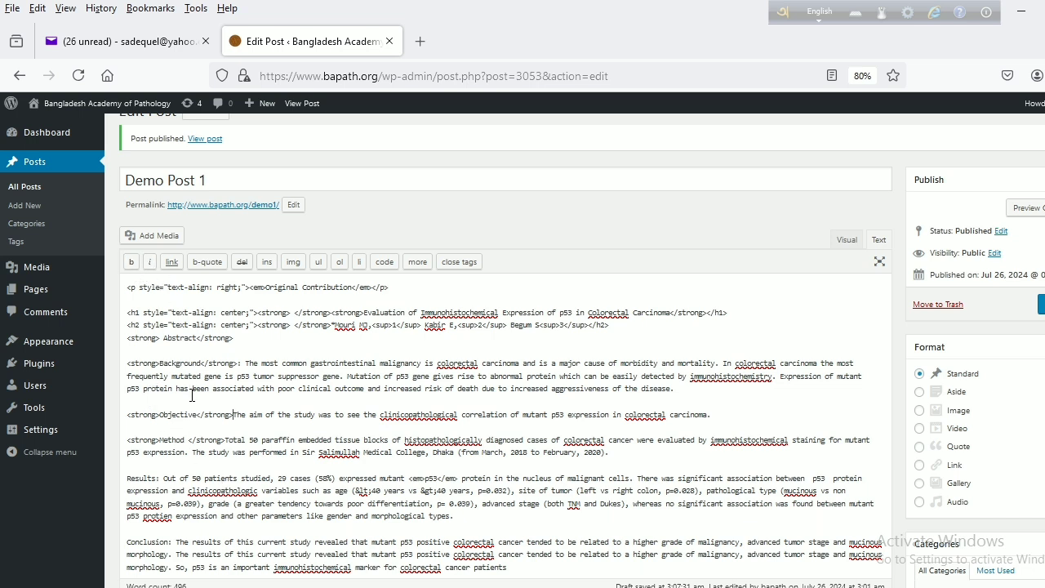
Wrap the "Results:" and "Conclusion:" labels of the abstract in strong tags in the HTML source
scroll(225, 430, down, 3)
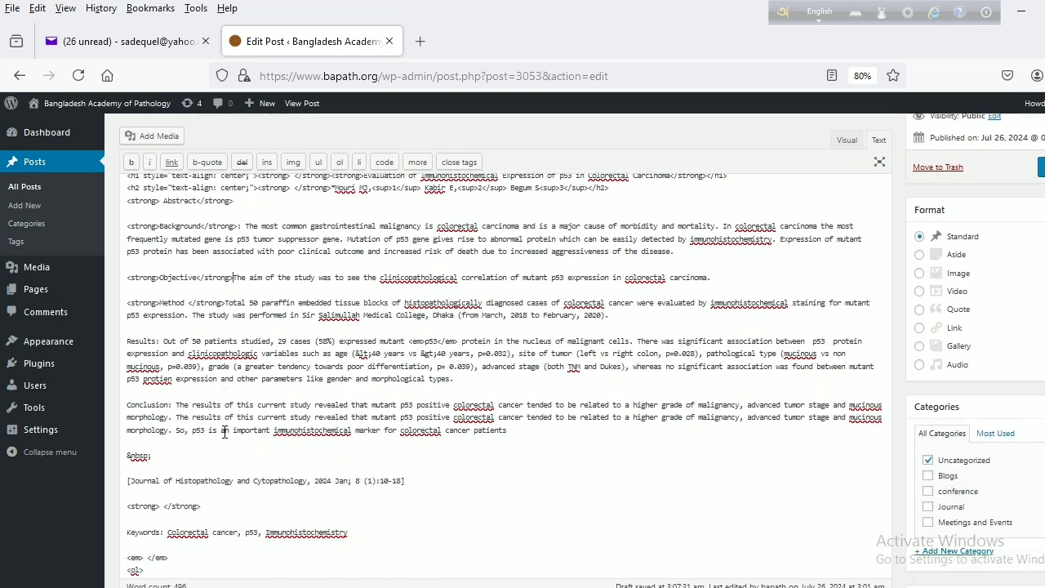
drag(128, 343, 160, 343)
click(131, 161)
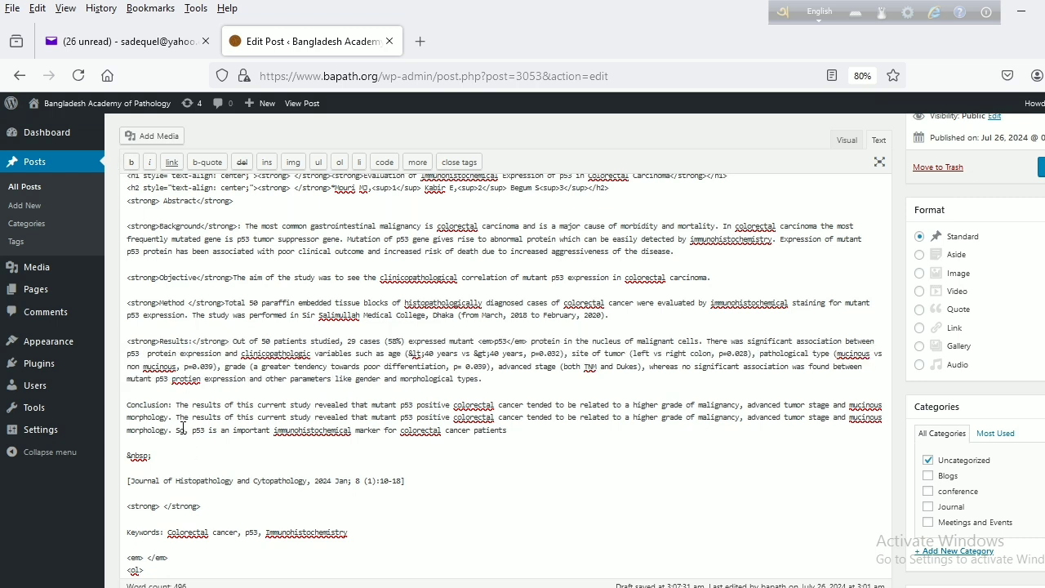
drag(127, 406, 173, 406)
click(131, 162)
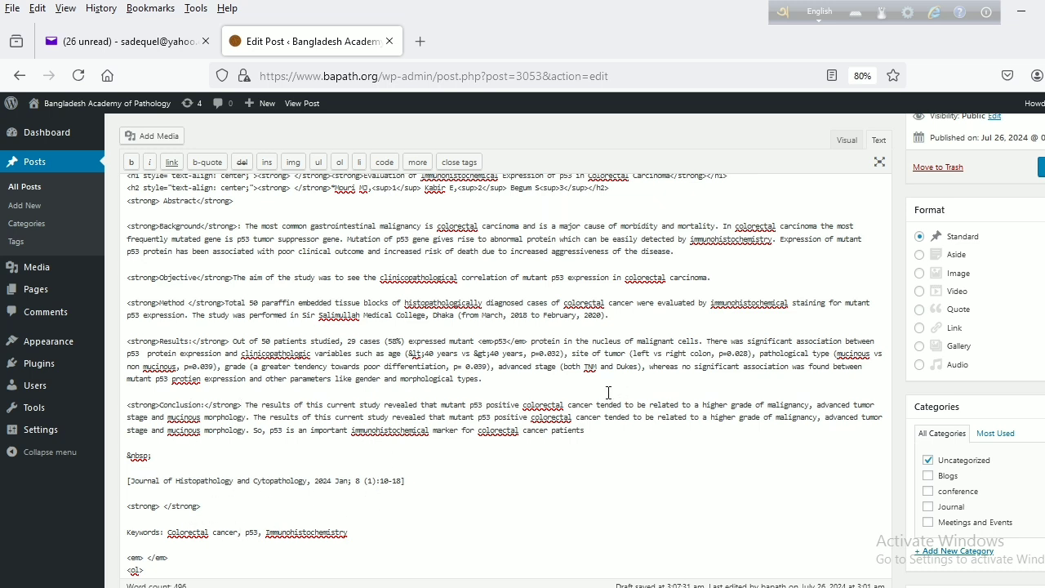
Return the post body to the visual view and right-align the bracketed journal citation line below the abstract
click(847, 140)
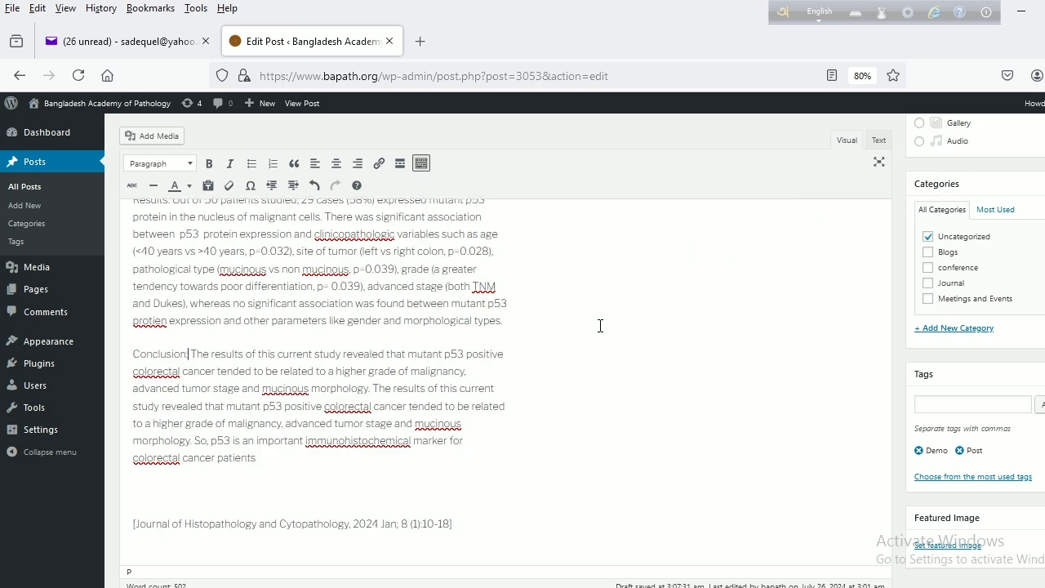
scroll(600, 326, down, 5)
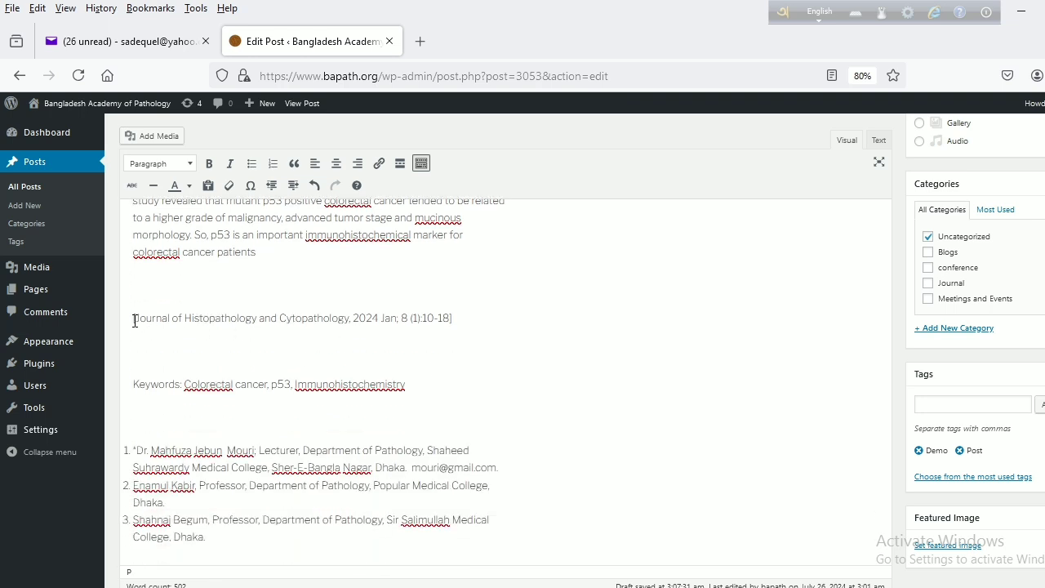
drag(134, 320, 465, 317)
click(356, 163)
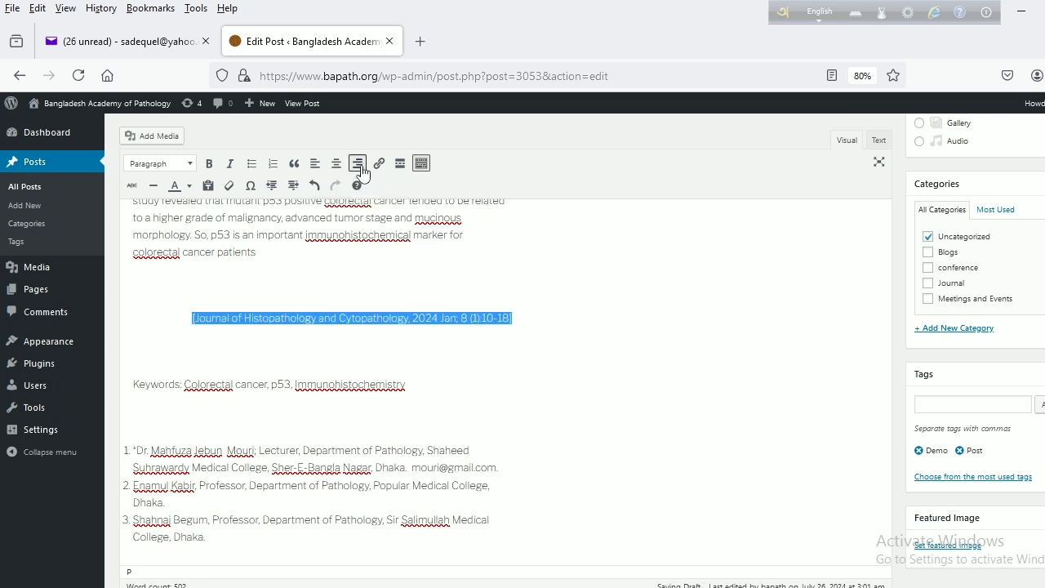
Wrap the "Keywords" label in strong tags in the HTML source and return to the visual view
drag(135, 387, 179, 387)
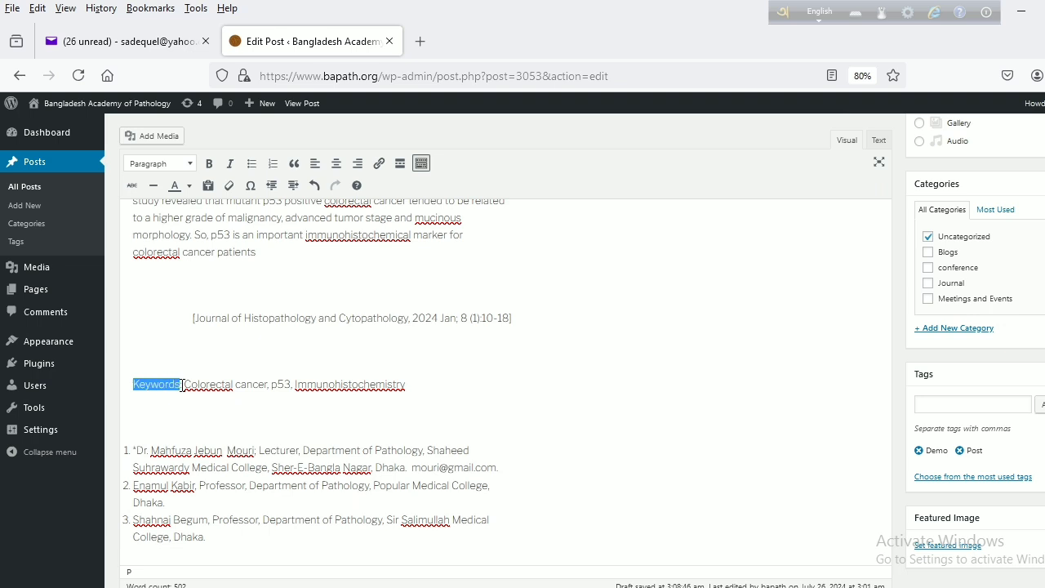
click(879, 141)
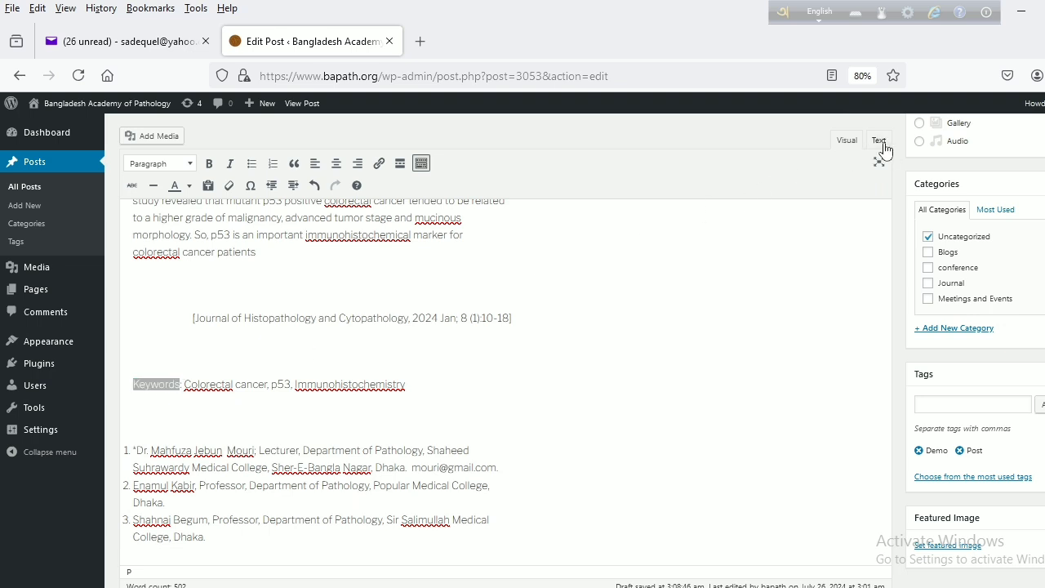
scroll(288, 507, down, 2)
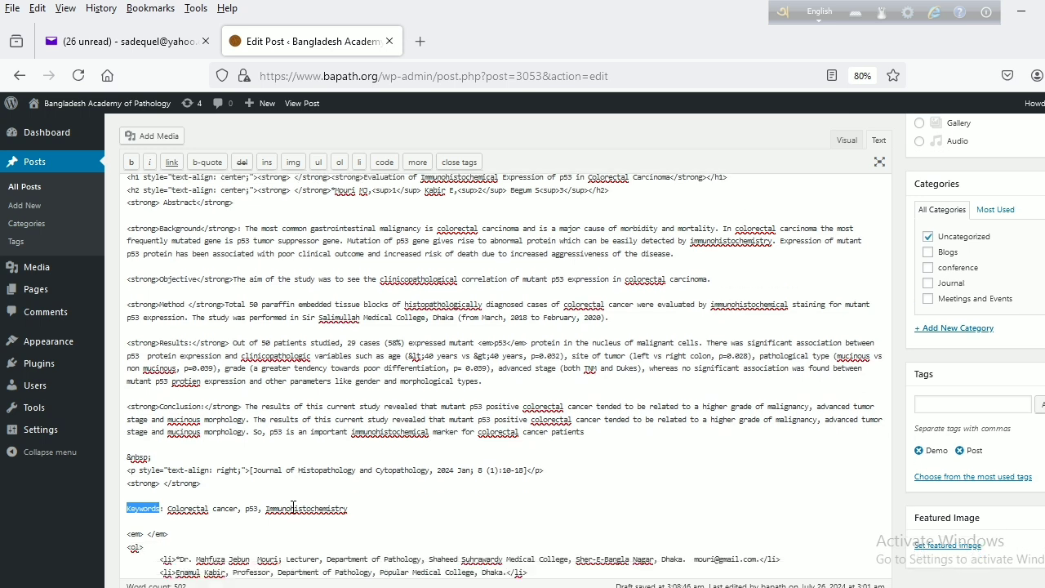
click(131, 162)
scroll(417, 451, down, 6)
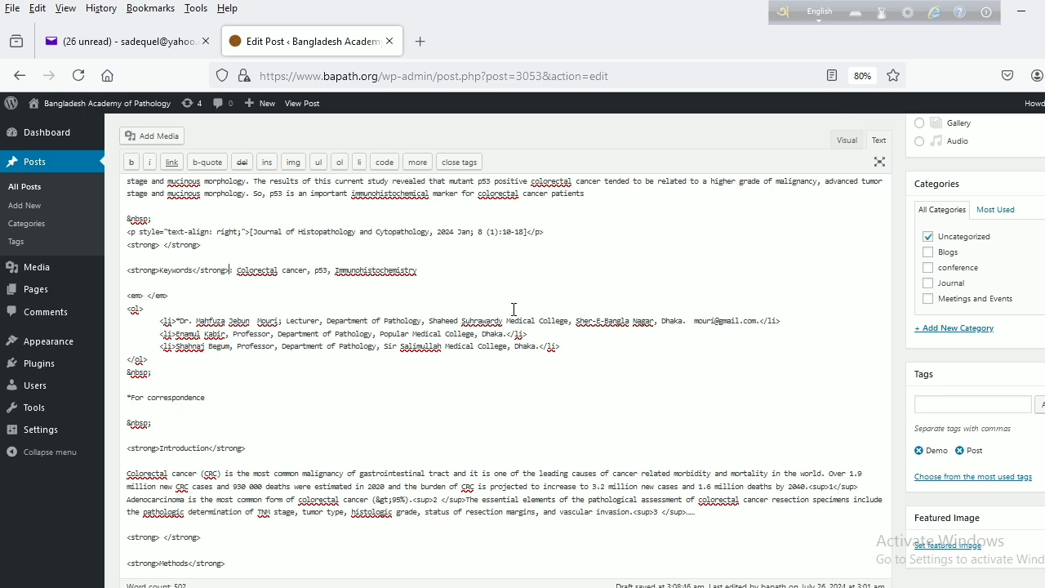
click(847, 141)
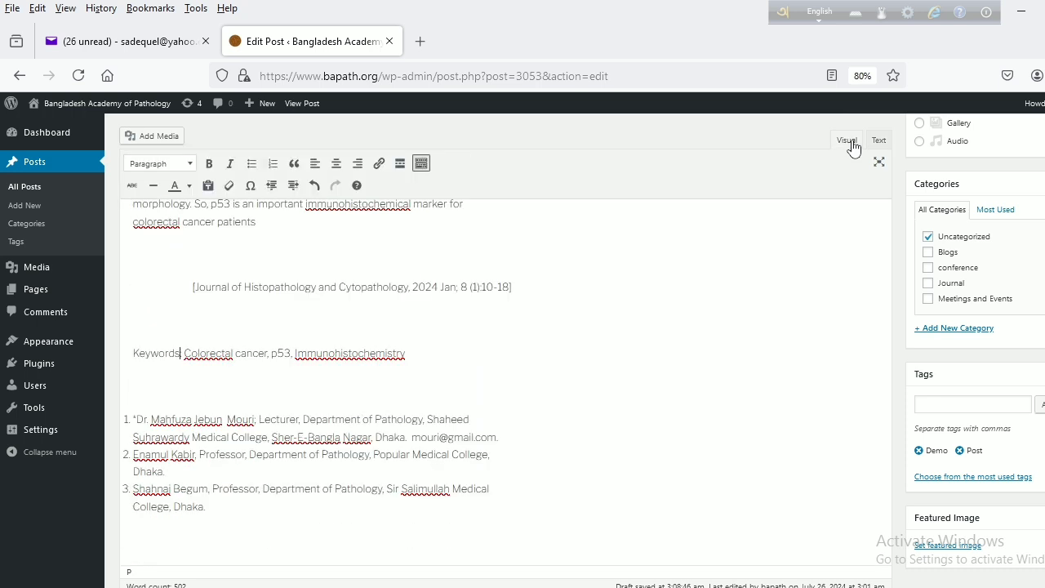
Compare the author affiliations with the Word original and delete the empty em tags above the affiliation list in the HTML source
scroll(490, 356, down, 3)
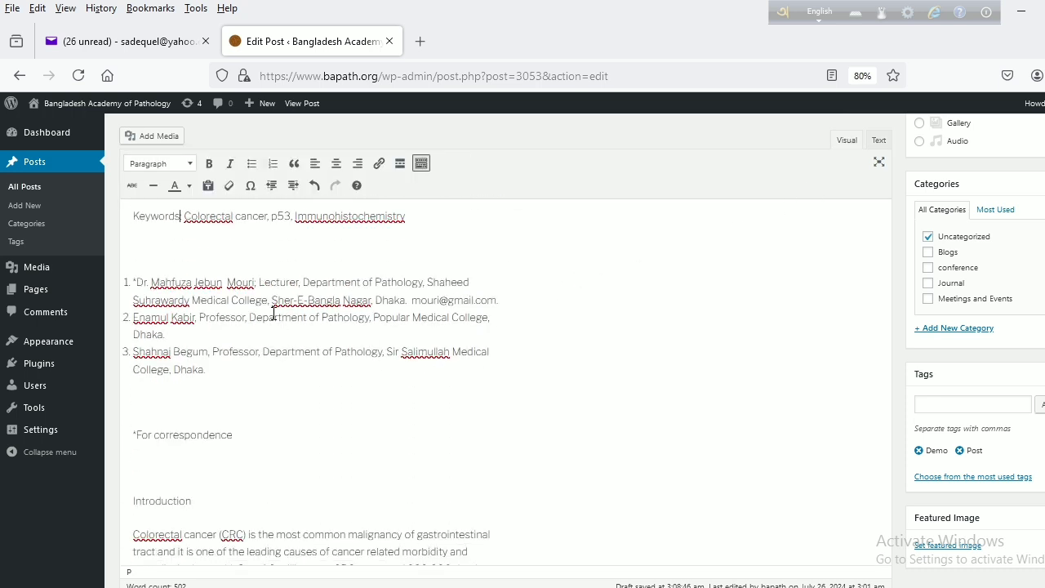
click(252, 251)
click(270, 556)
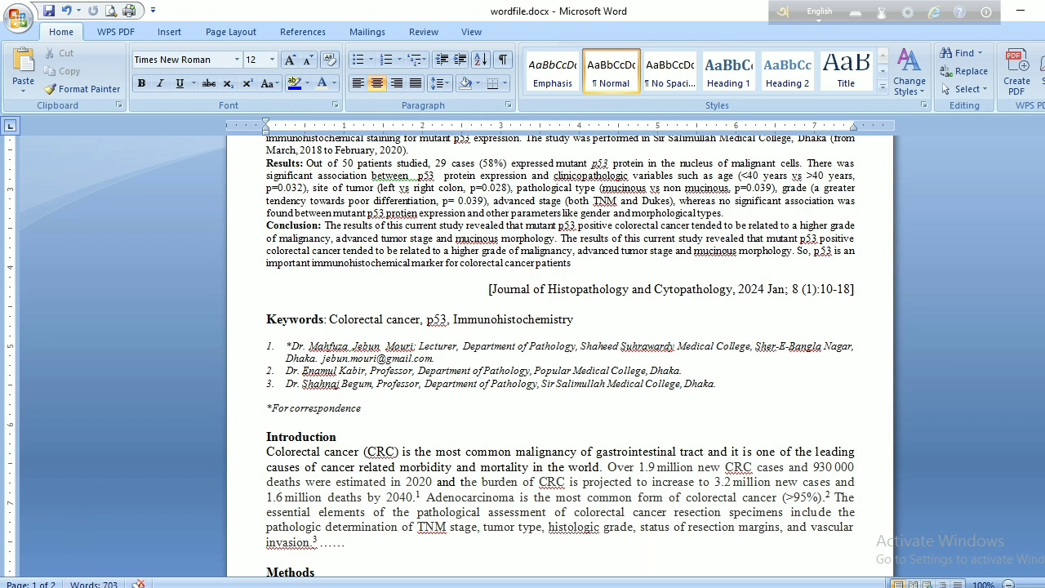
key(alt+Tab)
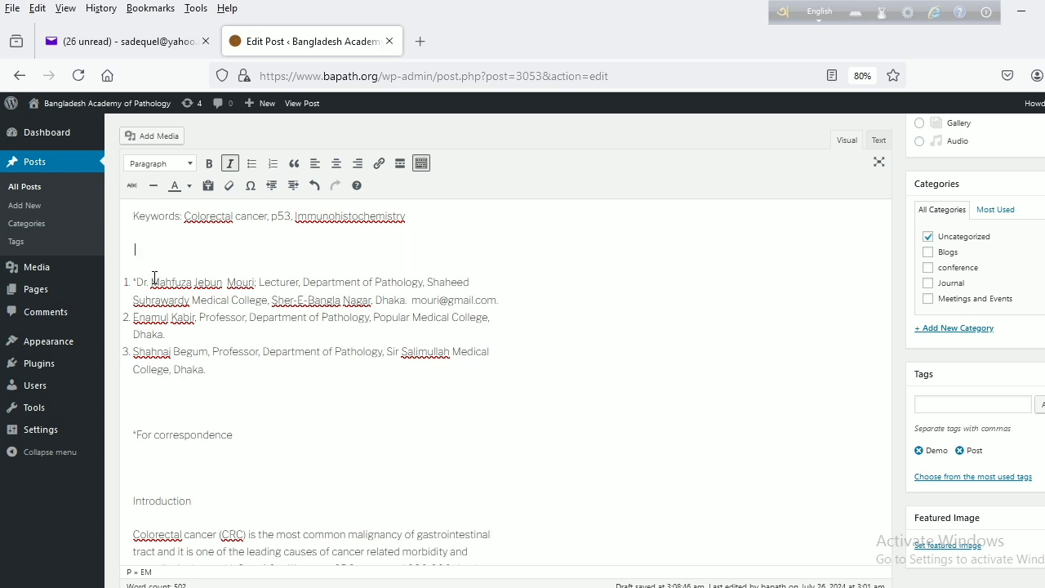
shift+click(245, 431)
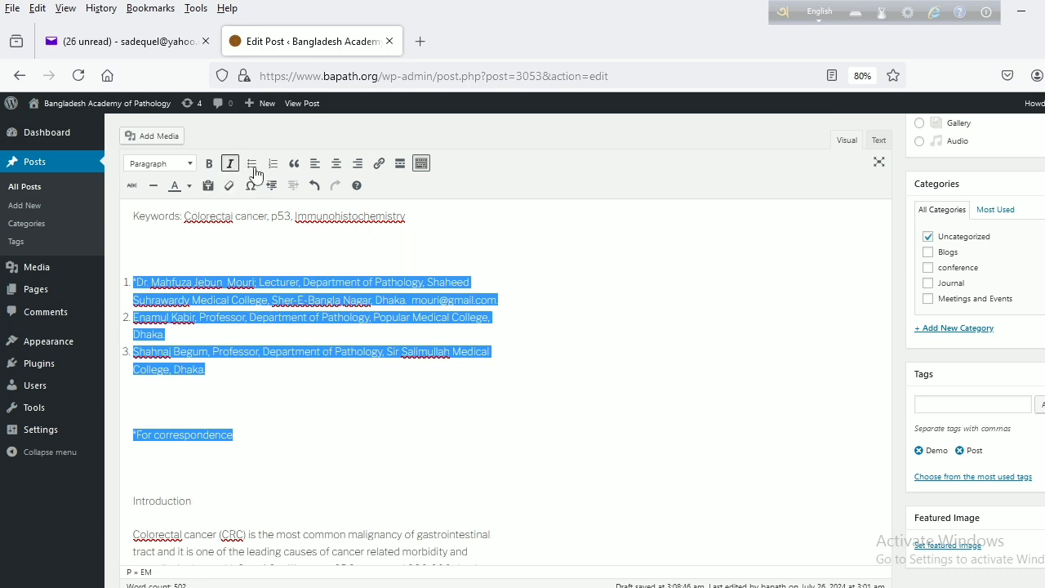
click(877, 144)
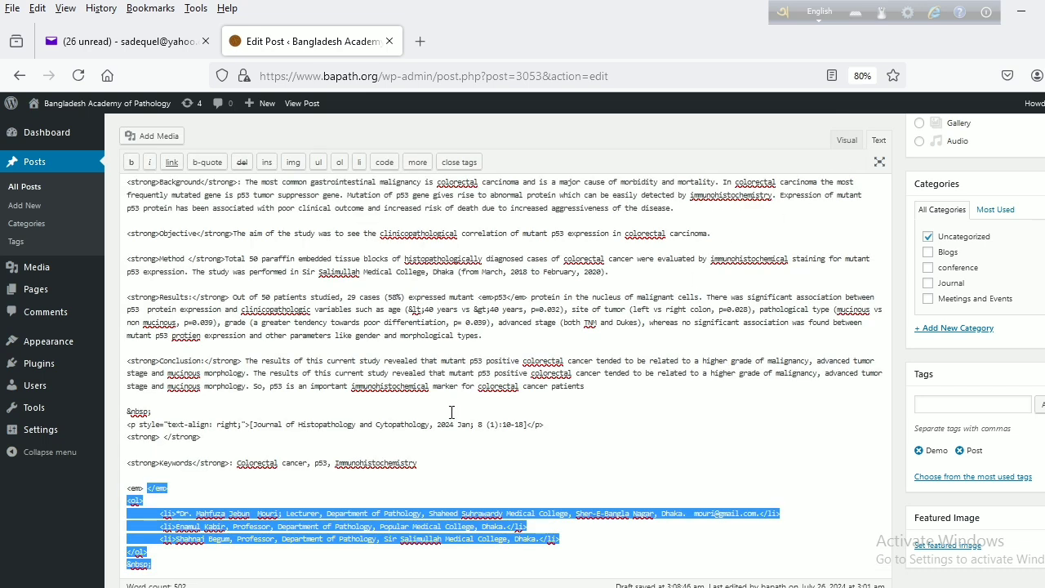
click(455, 453)
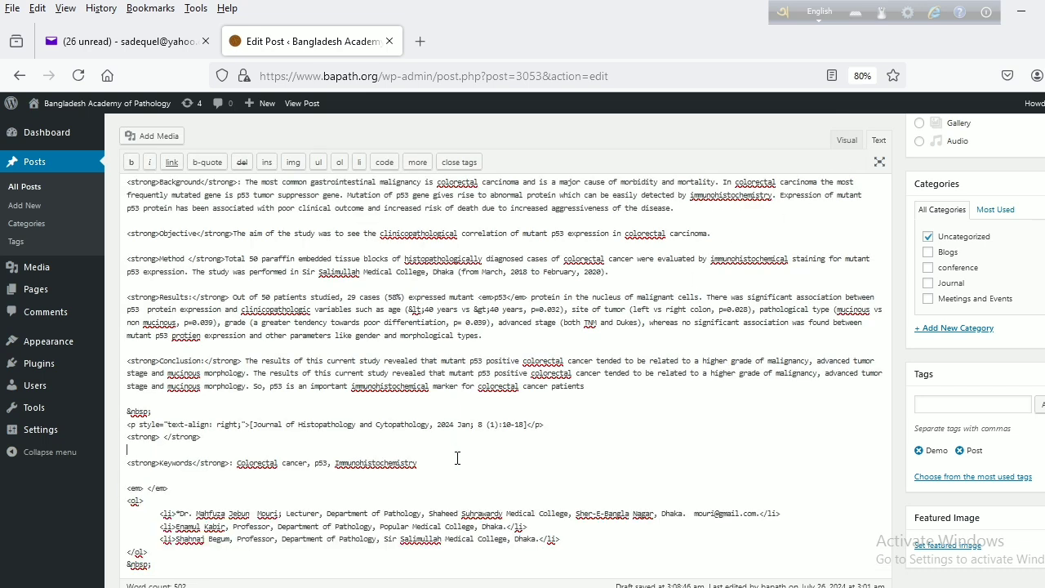
scroll(457, 458, down, 3)
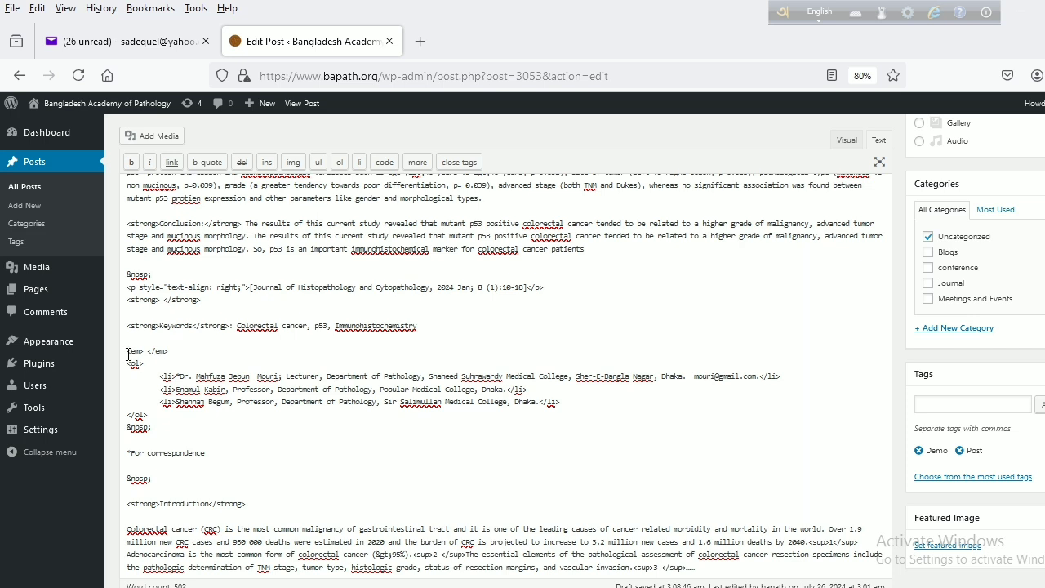
drag(127, 351, 173, 351)
key(BackSpace)
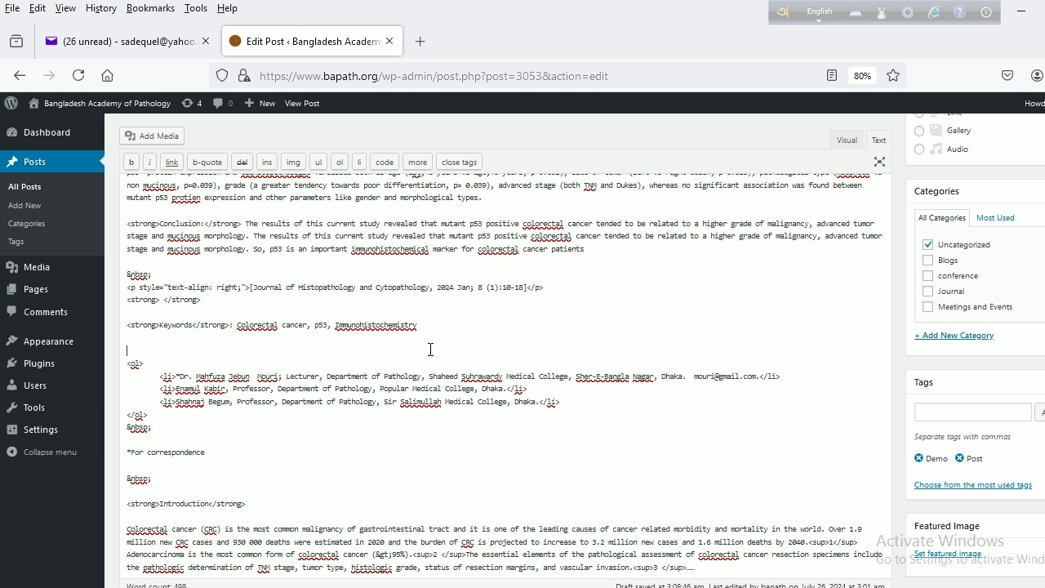
Try to italicise the affiliation list and the "*For correspondence" note by enclosing them in em tags in the HTML source
scroll(432, 349, up, 5)
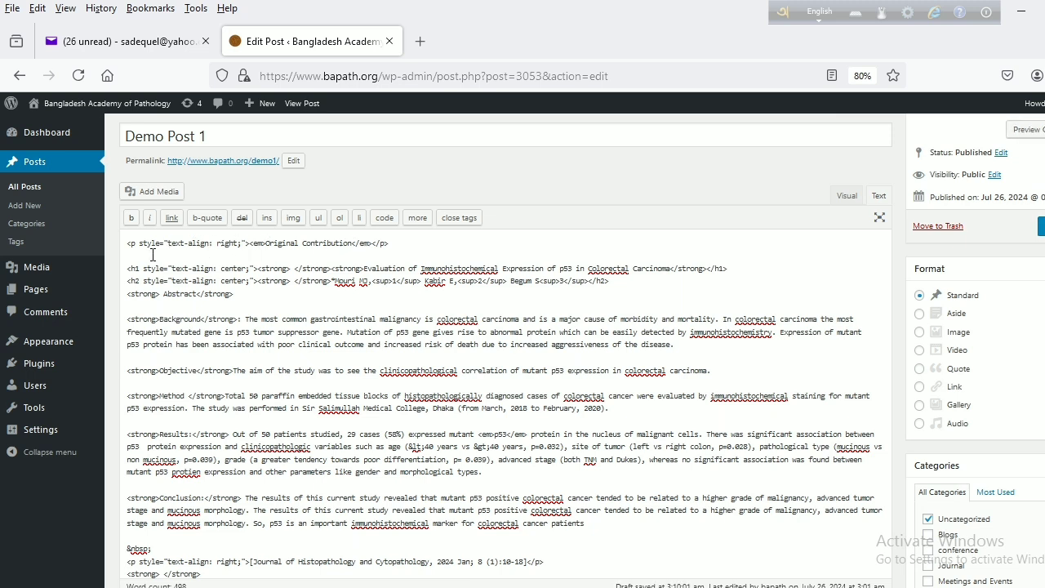
shift+click(266, 244)
key(ctrl+c)
scroll(295, 343, down, 5)
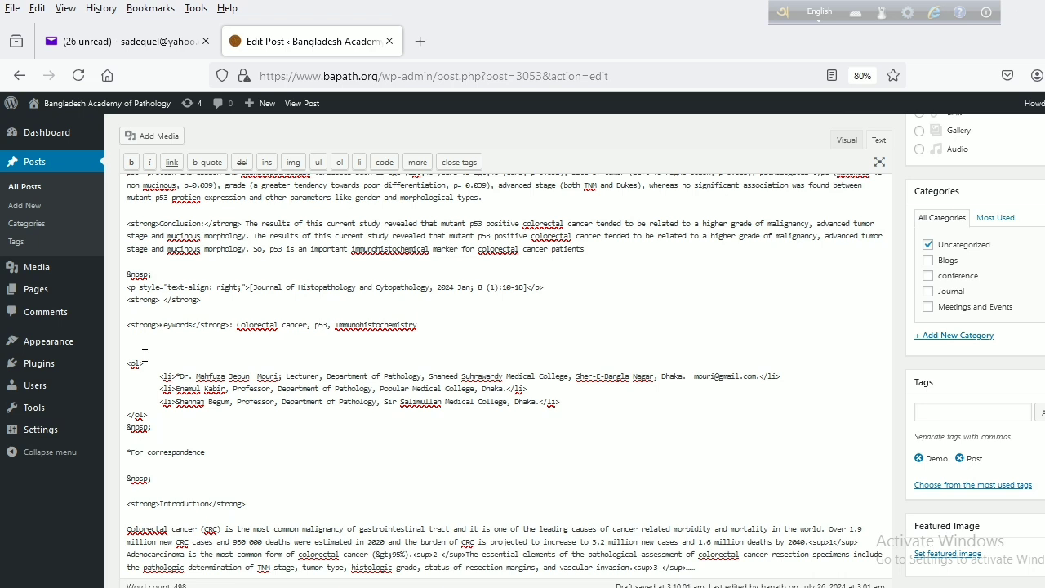
key(ctrl+v)
text(<em>)
click(131, 467)
text(/)
click(847, 140)
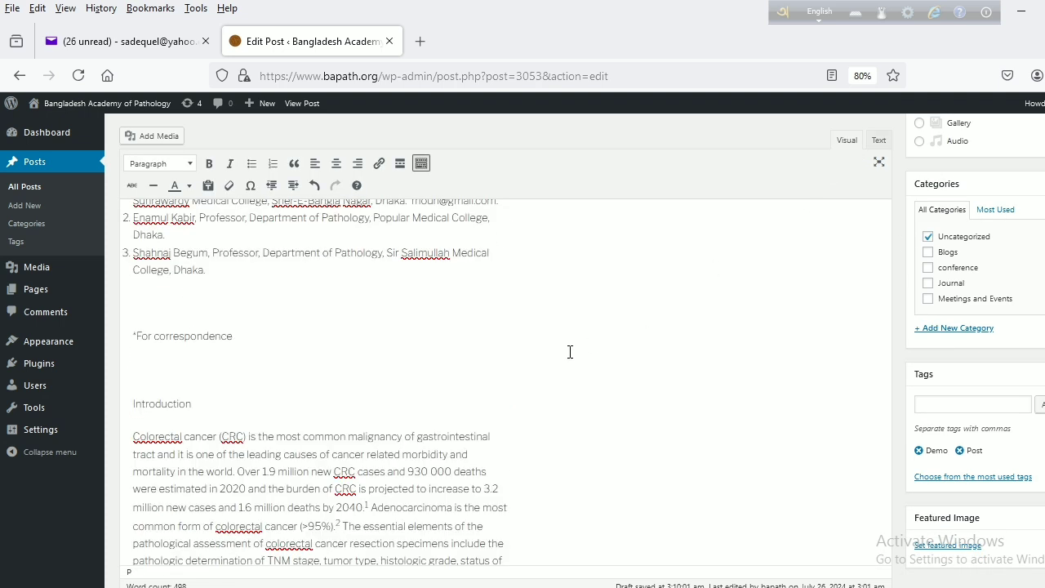
Save the article's formatting changes by updating the published post
scroll(490, 393, down, 4)
scroll(495, 395, up, 2)
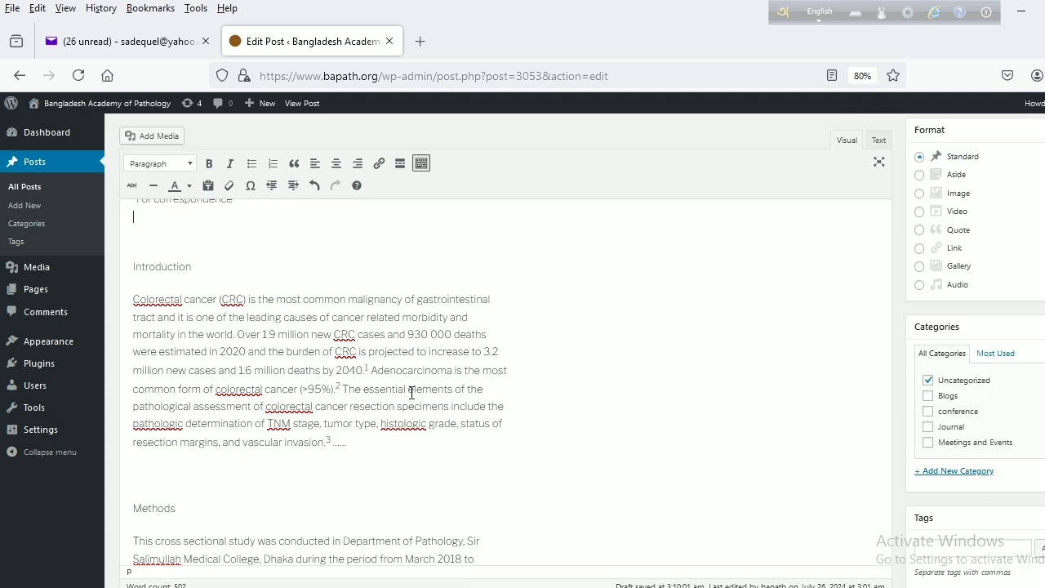
scroll(385, 373, down, 3)
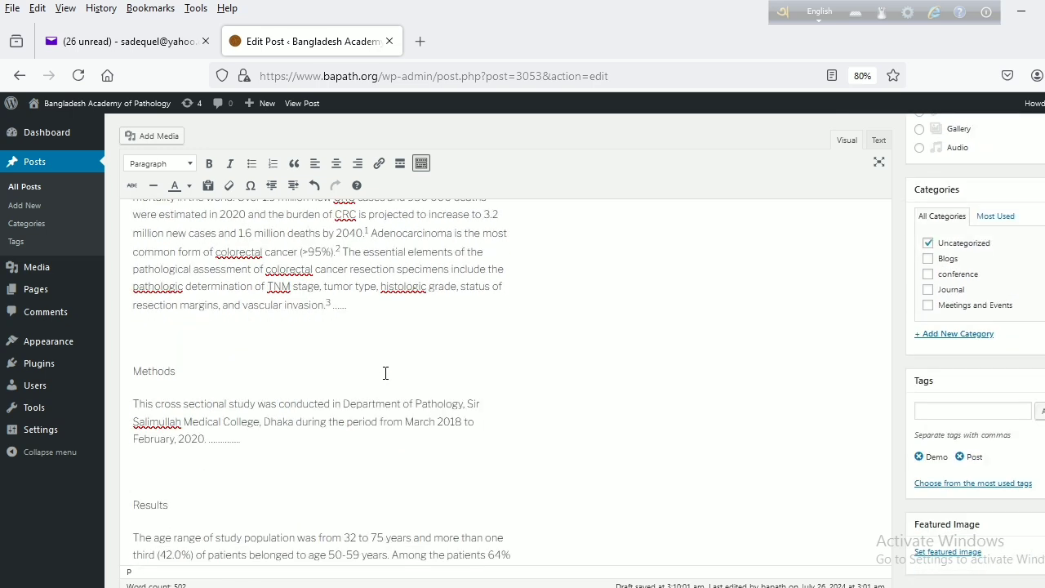
scroll(385, 373, down, 5)
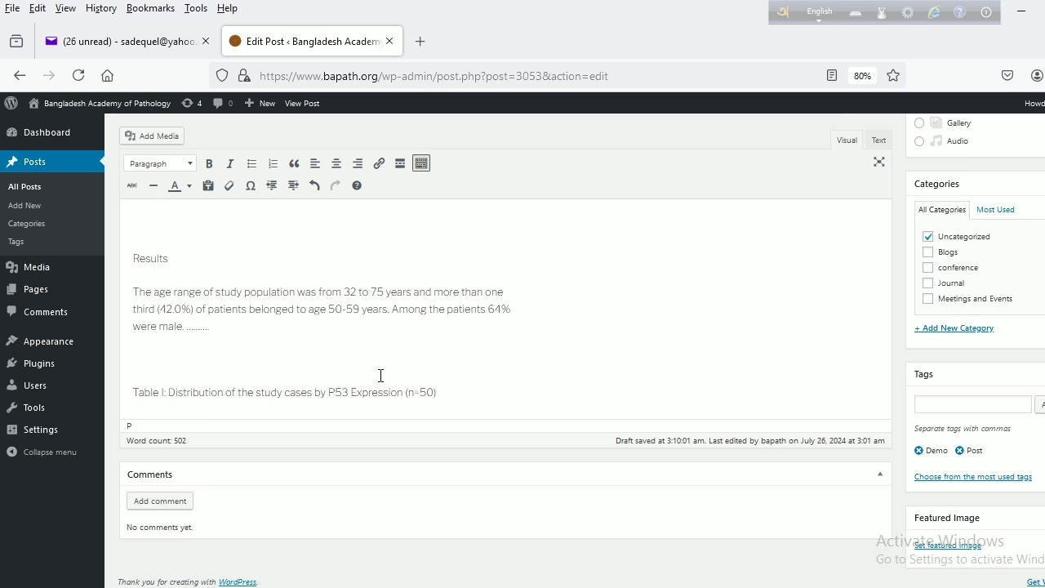
scroll(380, 375, up, 6)
scroll(380, 375, up, 6)
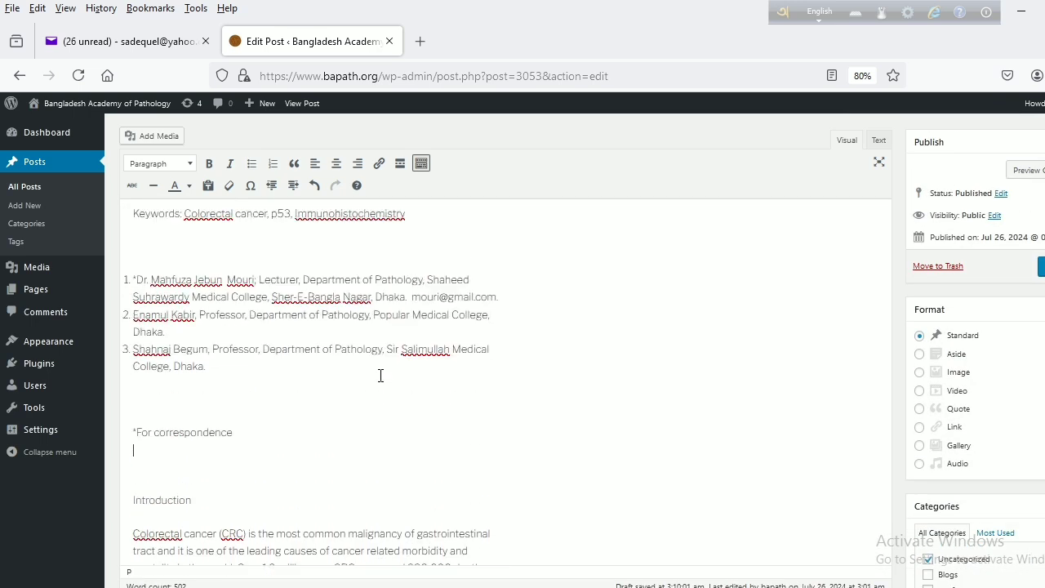
click(1042, 266)
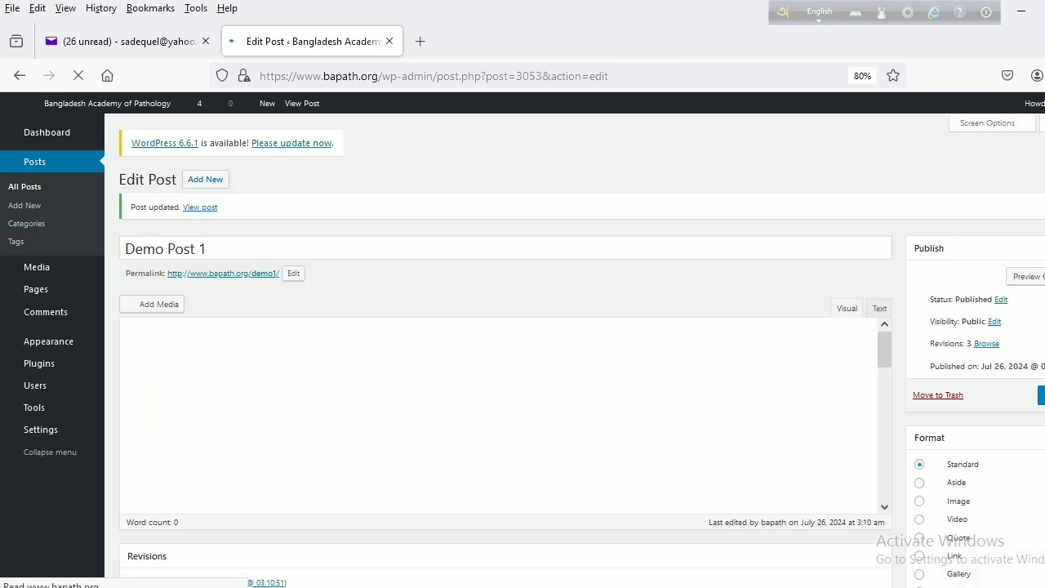
Examine the saved article through to the Table I caption, checking the affiliations and the Introduction heading in the HTML source
scroll(597, 385, down, 5)
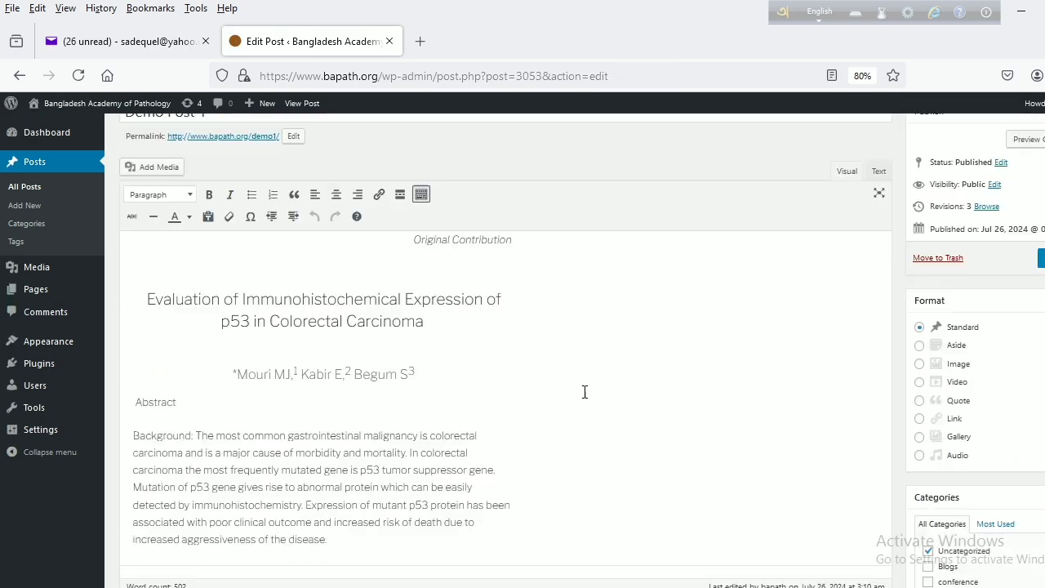
scroll(581, 392, down, 8)
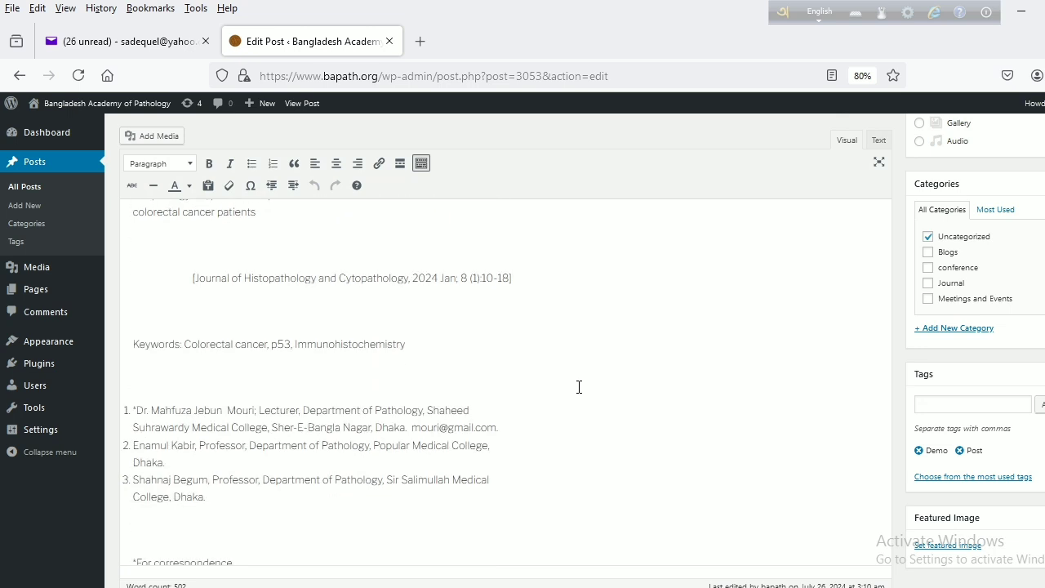
click(338, 348)
scroll(456, 379, down, 3)
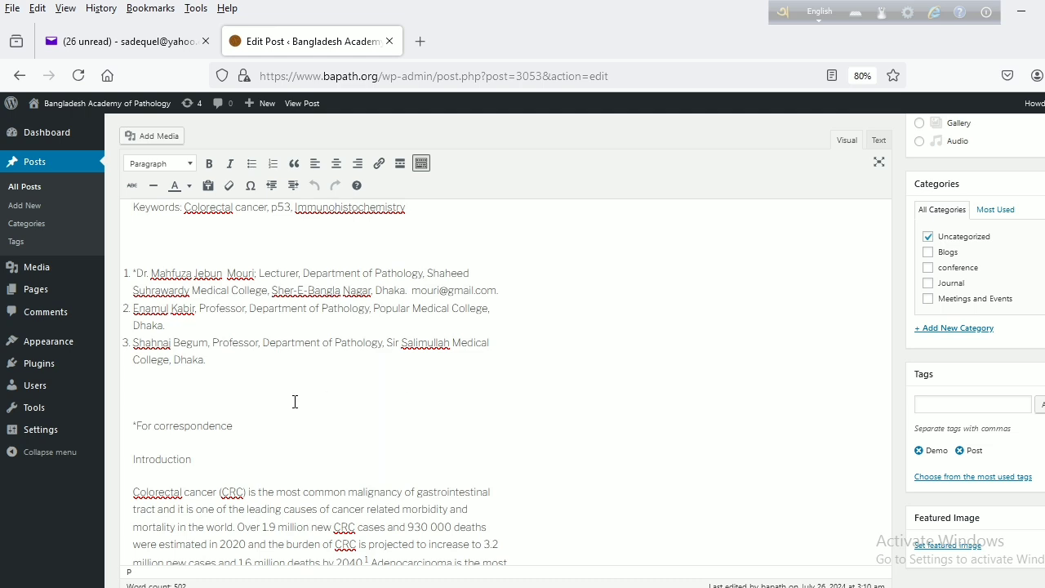
scroll(295, 401, down, 3)
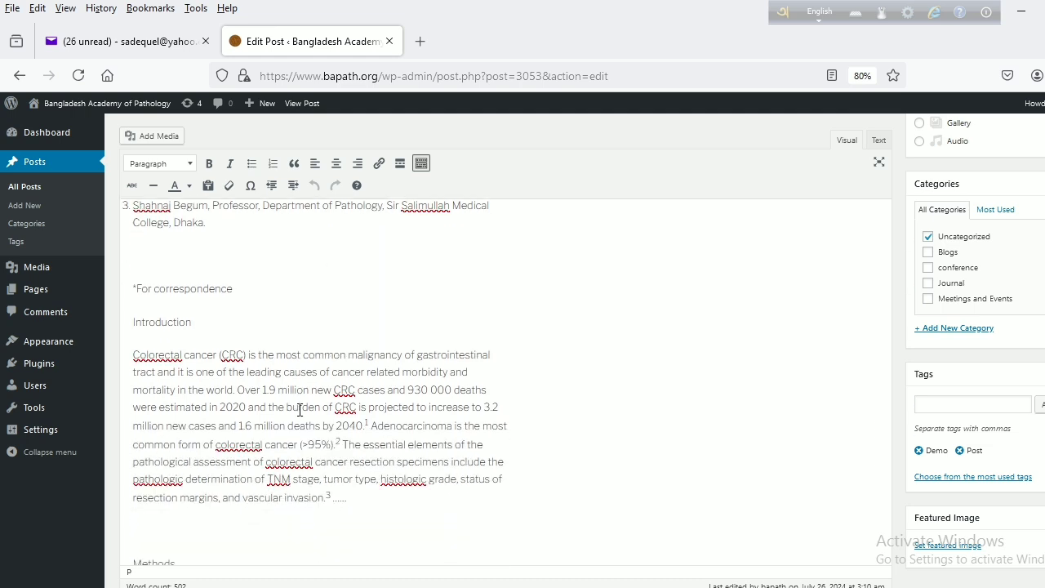
click(144, 323)
click(879, 141)
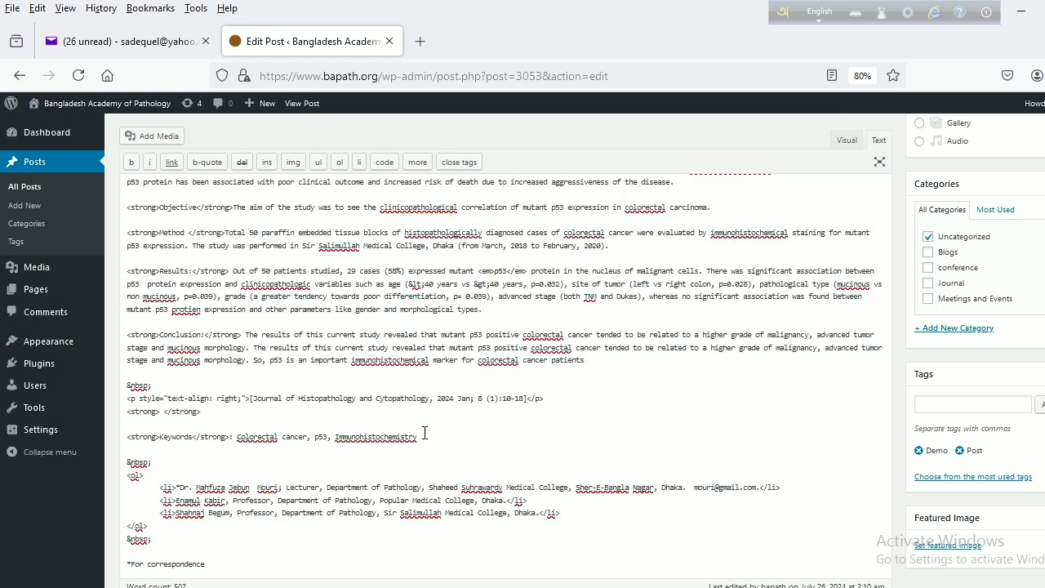
scroll(425, 433, down, 5)
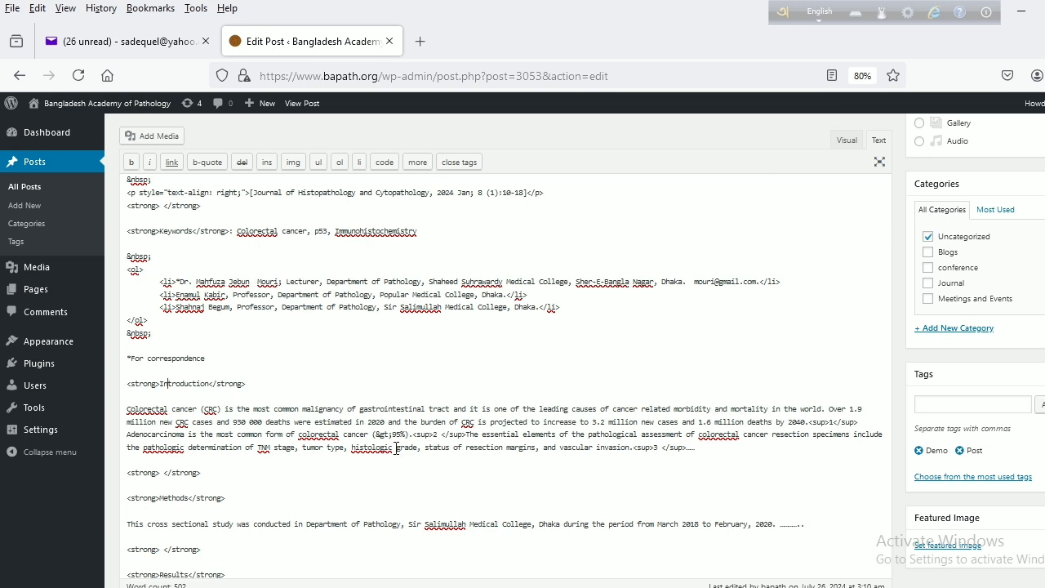
click(847, 140)
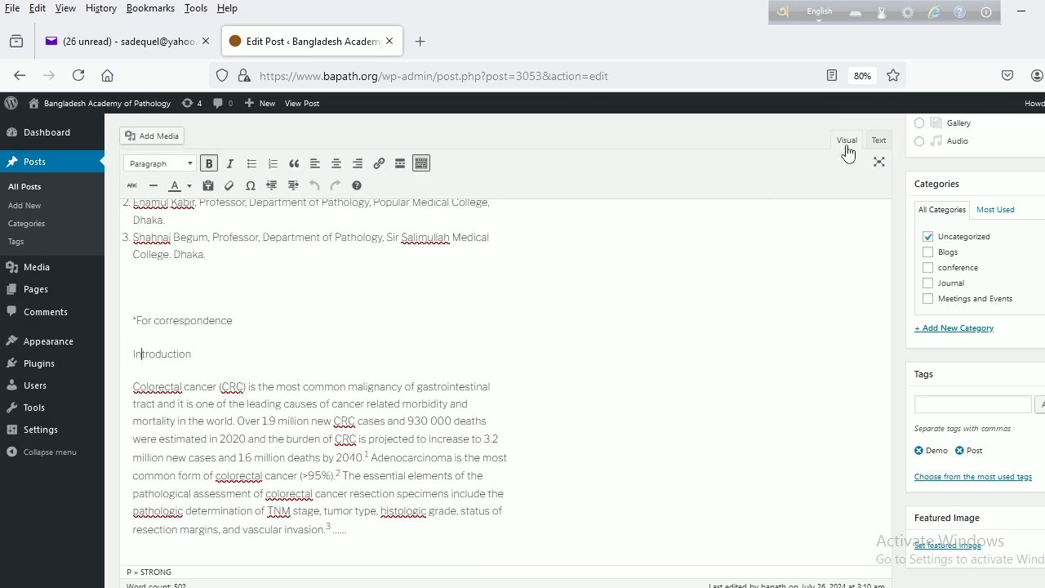
scroll(539, 286, down, 3)
scroll(524, 302, down, 3)
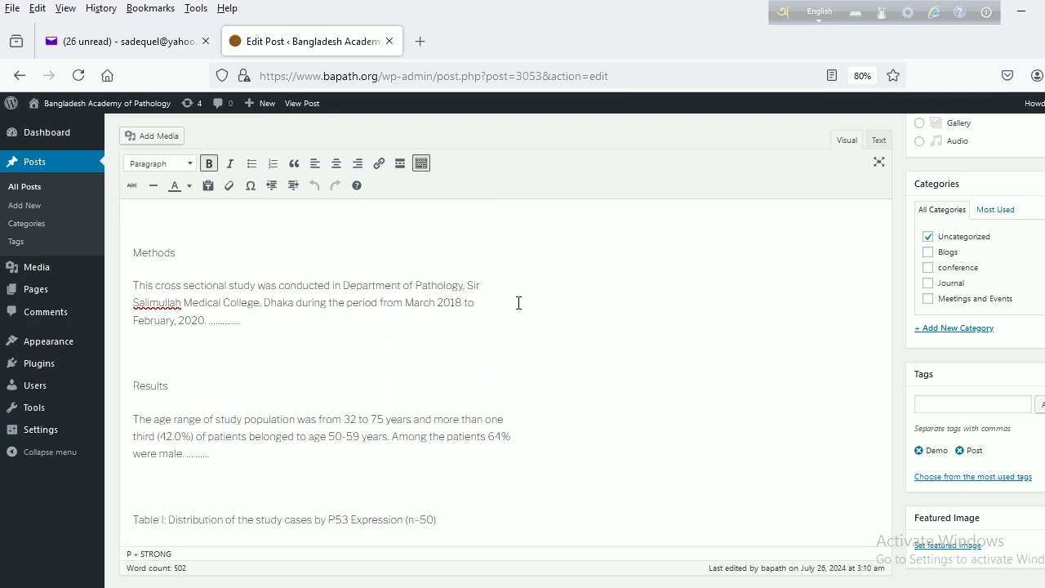
scroll(215, 336, down, 2)
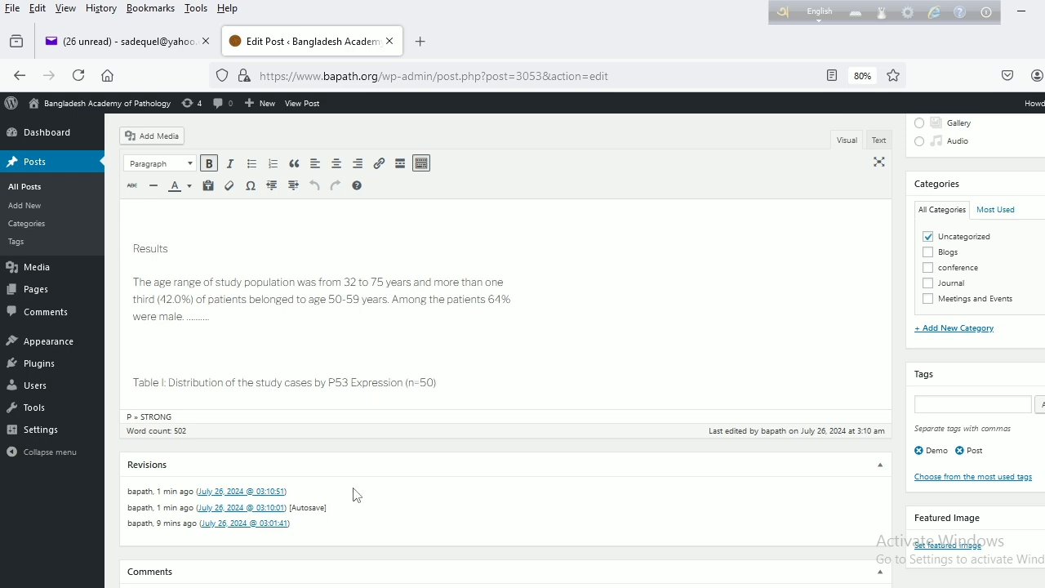
Copy the whole P53 Expression table from the Word document and paste it on a new line below the Table I caption in the post
click(410, 587)
scroll(705, 419, down, 7)
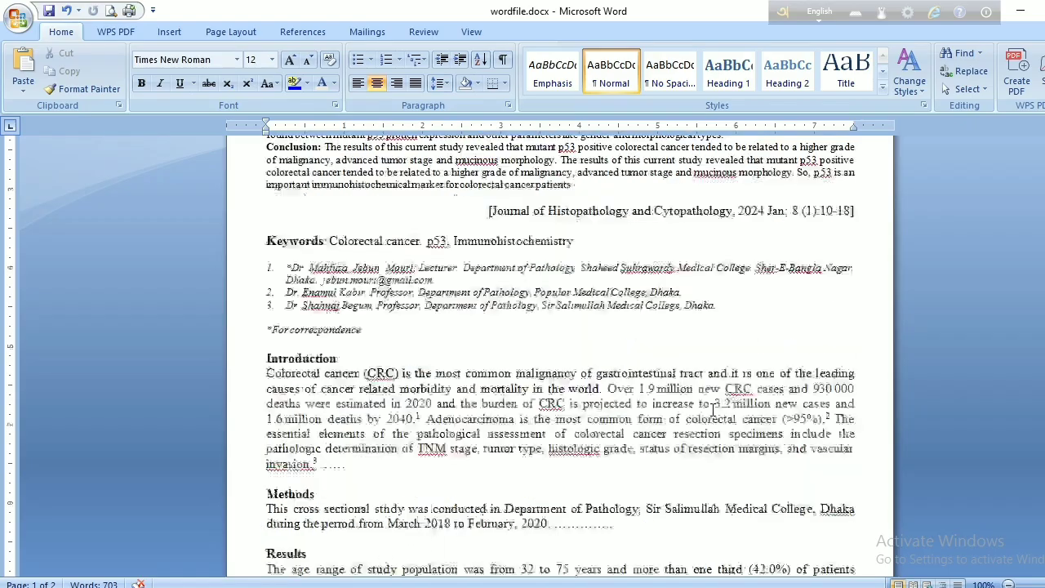
scroll(670, 401, down, 2)
click(621, 327)
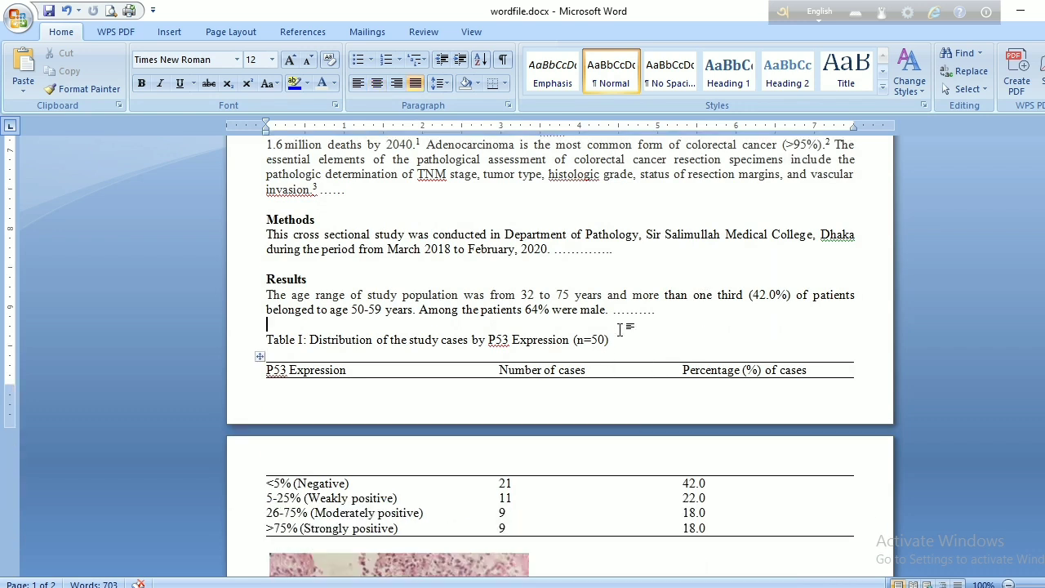
click(259, 357)
key(ctrl+c)
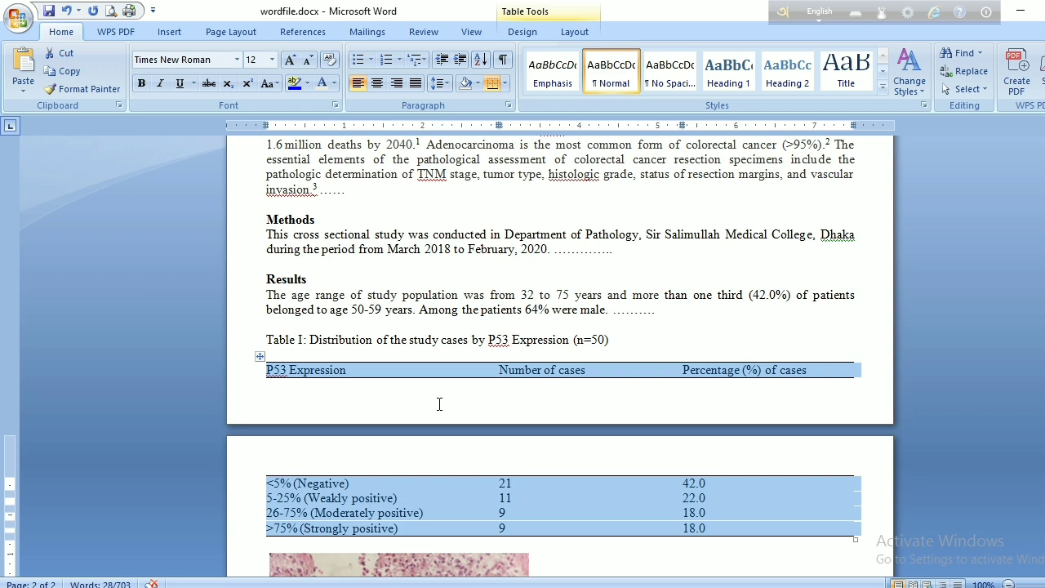
click(190, 586)
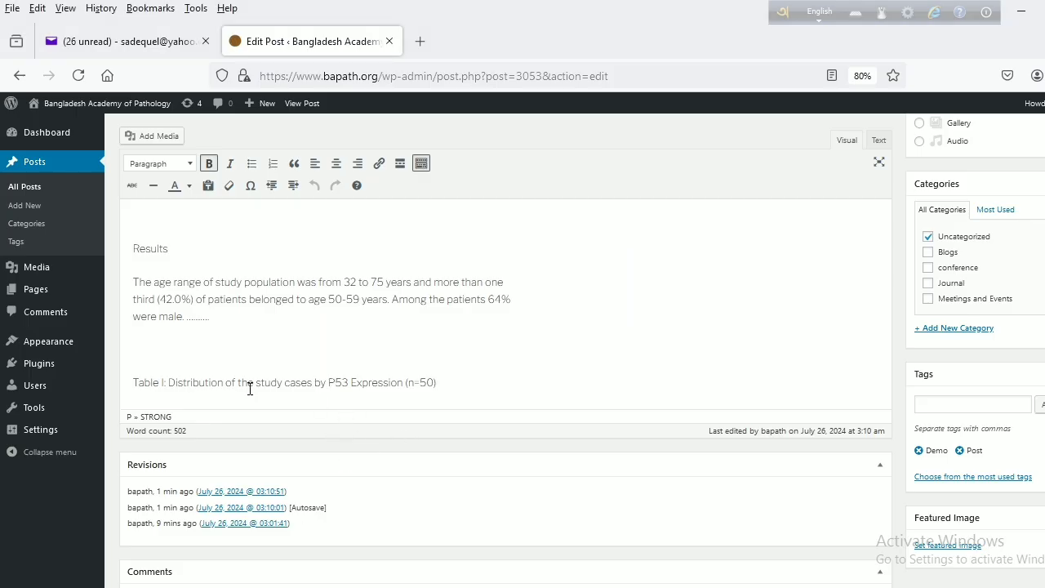
click(457, 384)
key(Return)
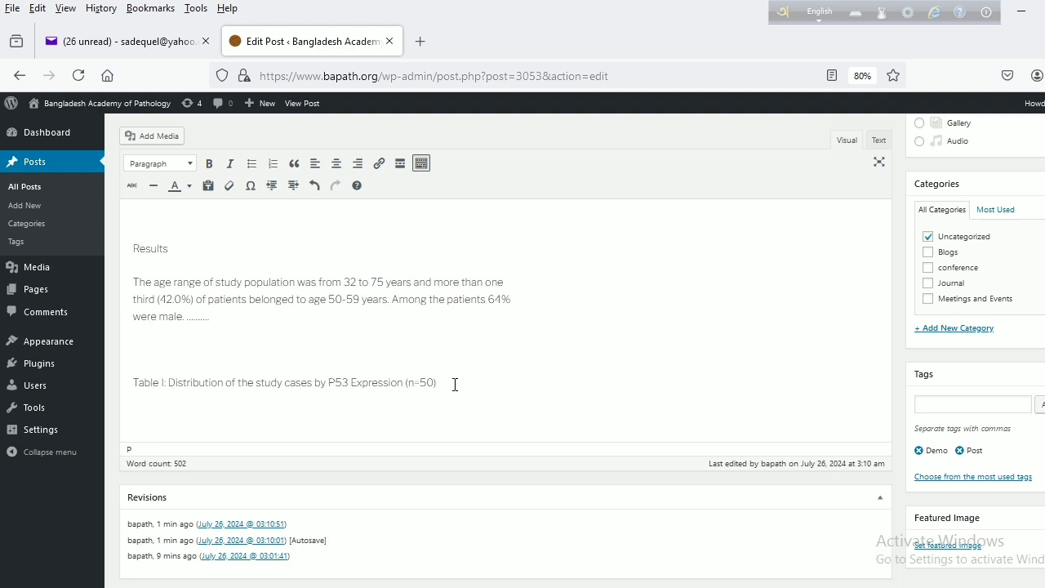
key(ctrl+v)
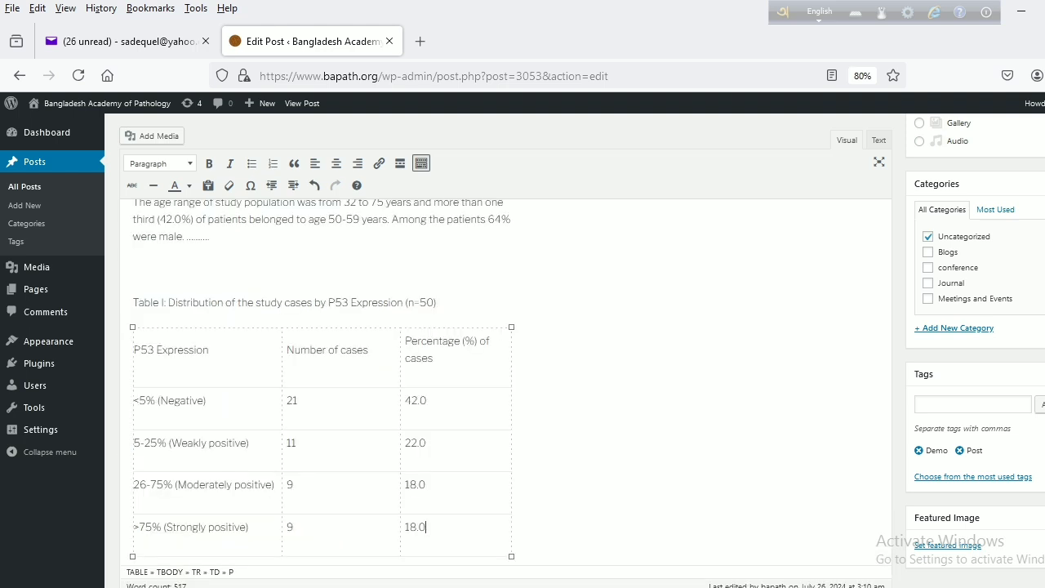
Examine the pasted table's layout in the post and its closing table tags in the HTML source
scroll(541, 449, down, 3)
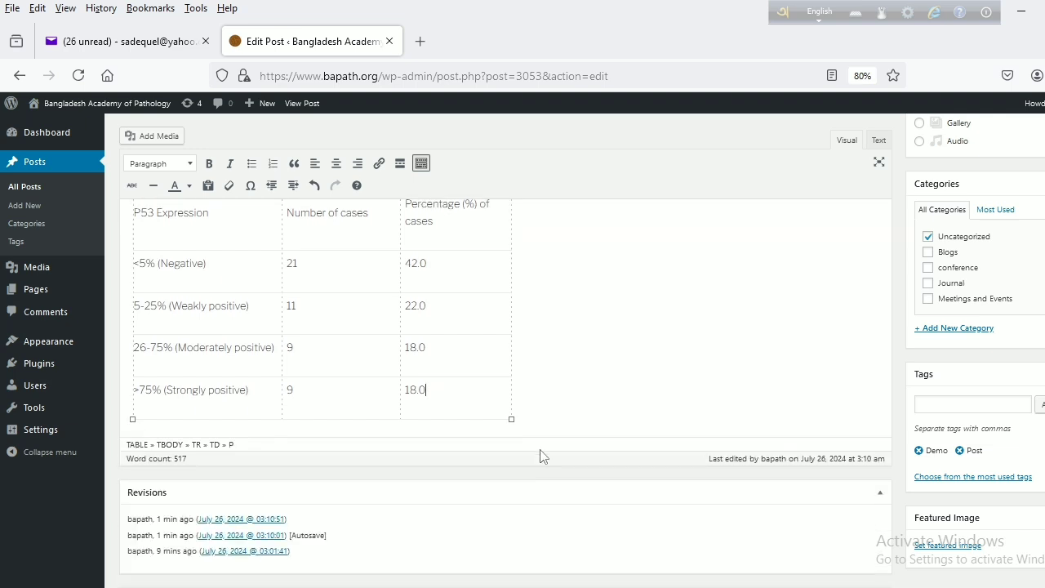
scroll(464, 331, down, 2)
scroll(464, 331, up, 4)
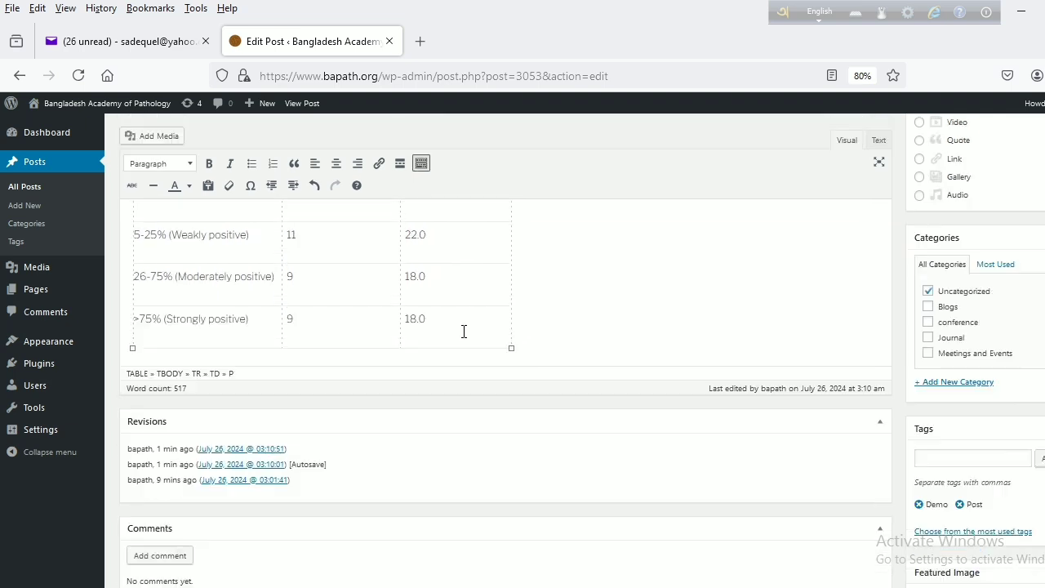
scroll(454, 306, up, 1)
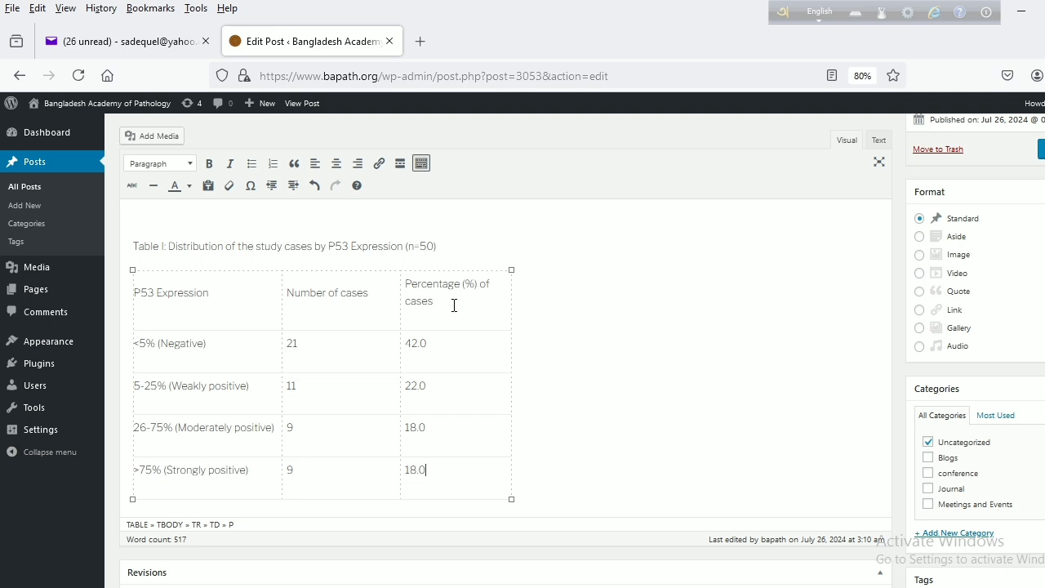
scroll(455, 327, down, 3)
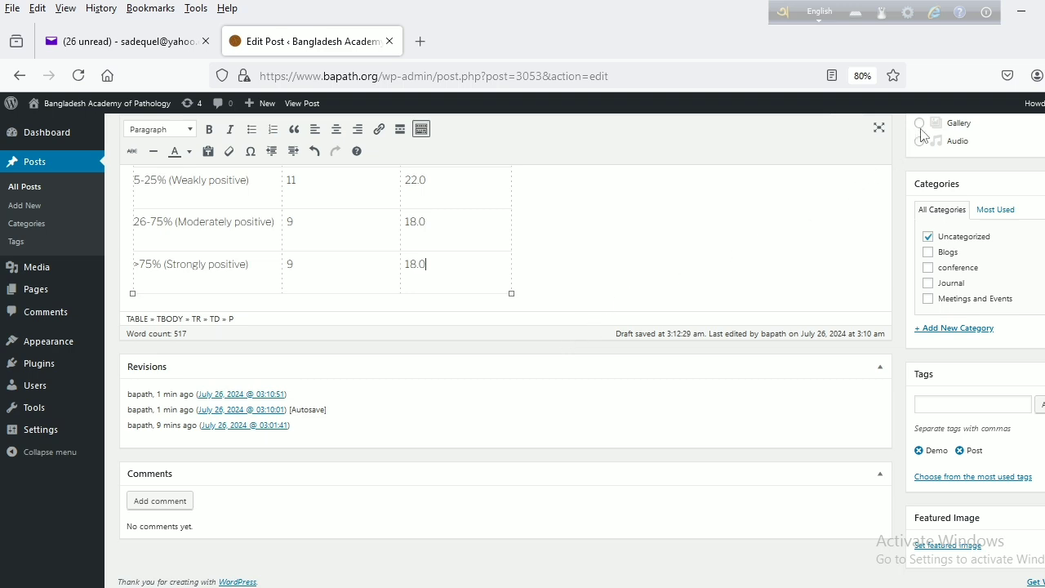
scroll(896, 178, up, 3)
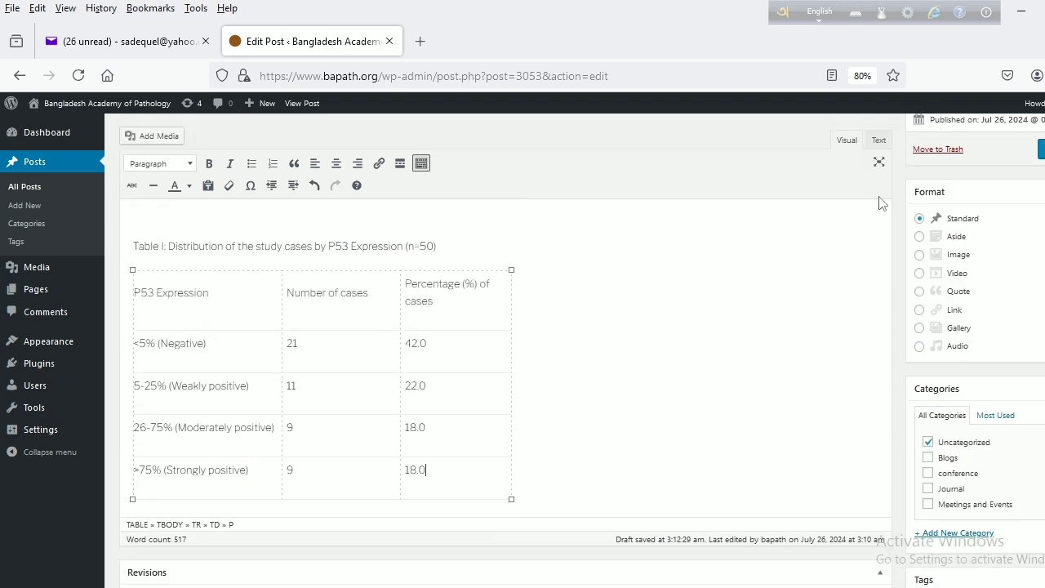
click(879, 139)
scroll(550, 413, down, 5)
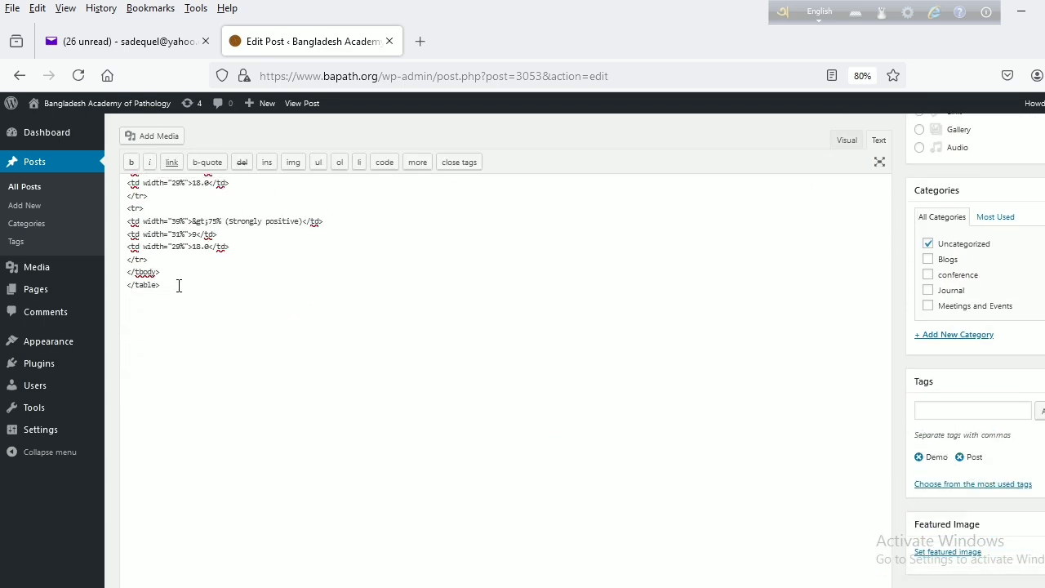
click(847, 140)
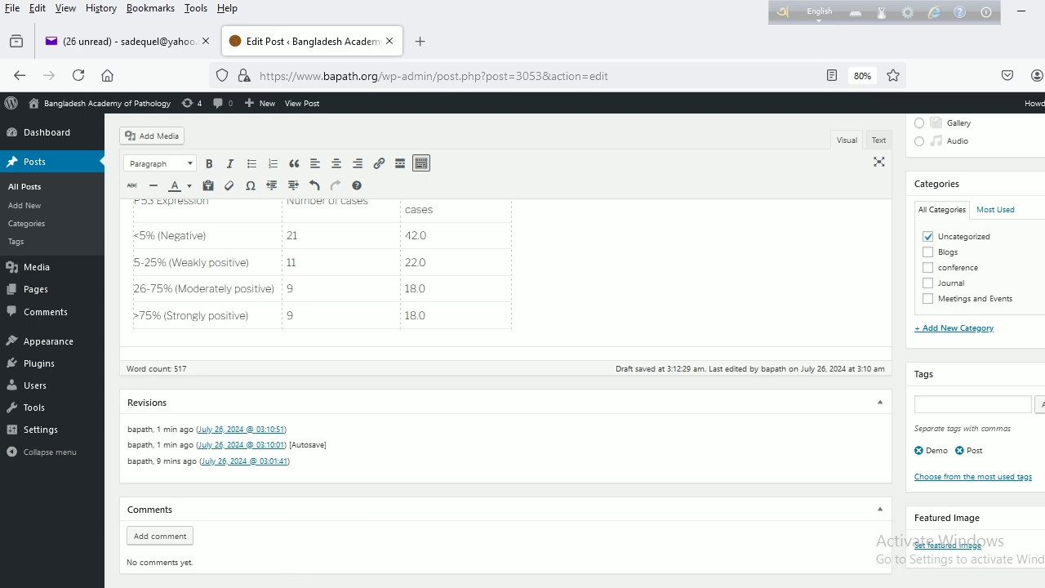
Check what follows the table in the Word original and where the table ends in the post's HTML source
click(482, 587)
scroll(636, 478, down, 3)
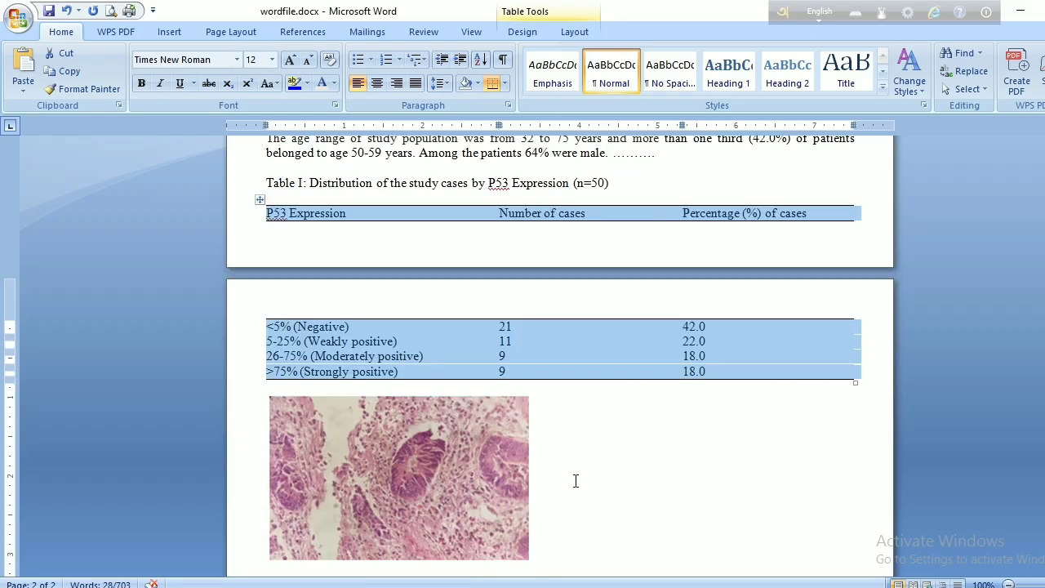
scroll(576, 481, down, 3)
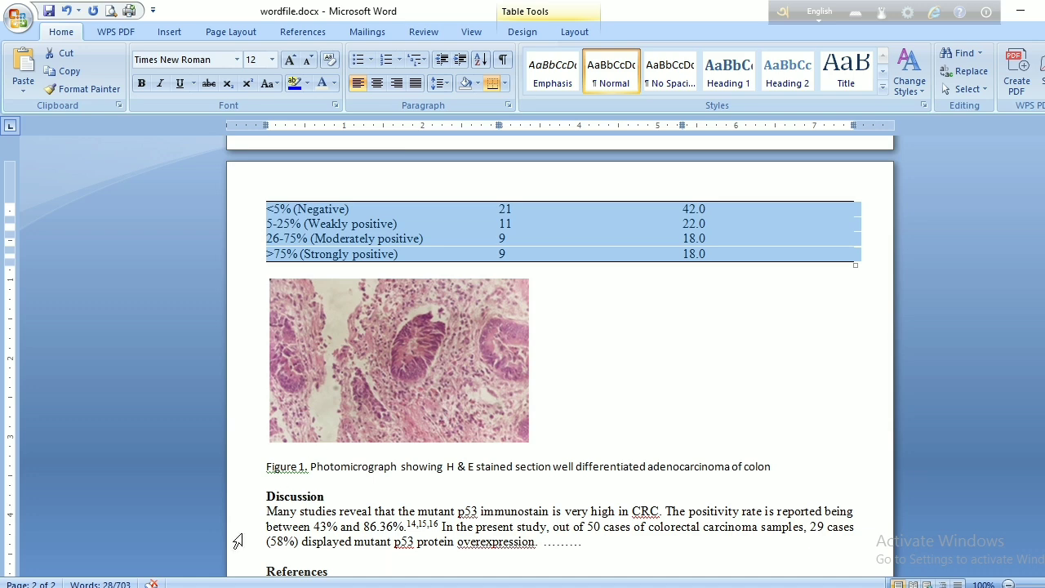
click(356, 587)
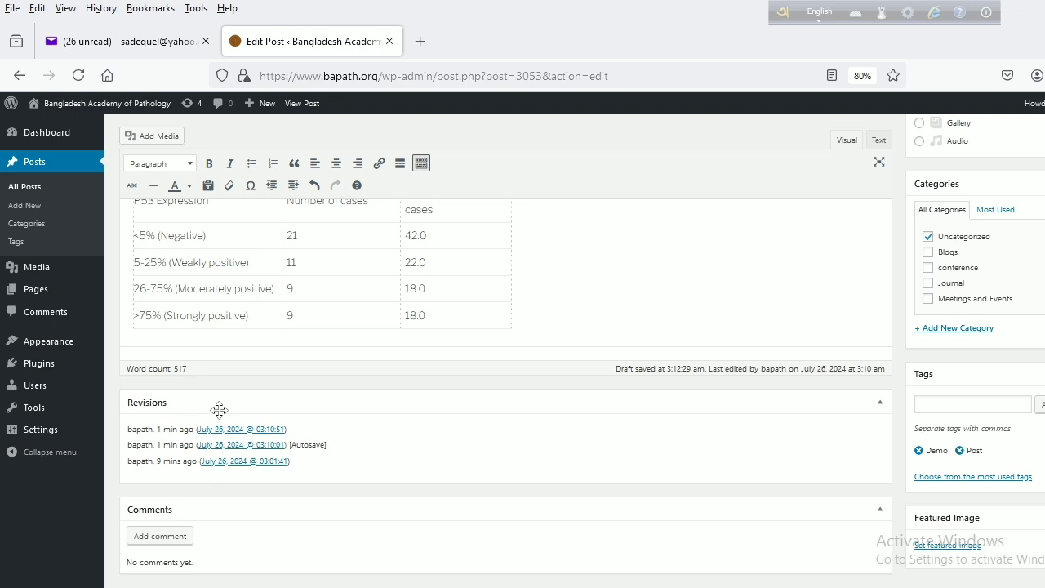
click(173, 345)
click(539, 338)
click(879, 139)
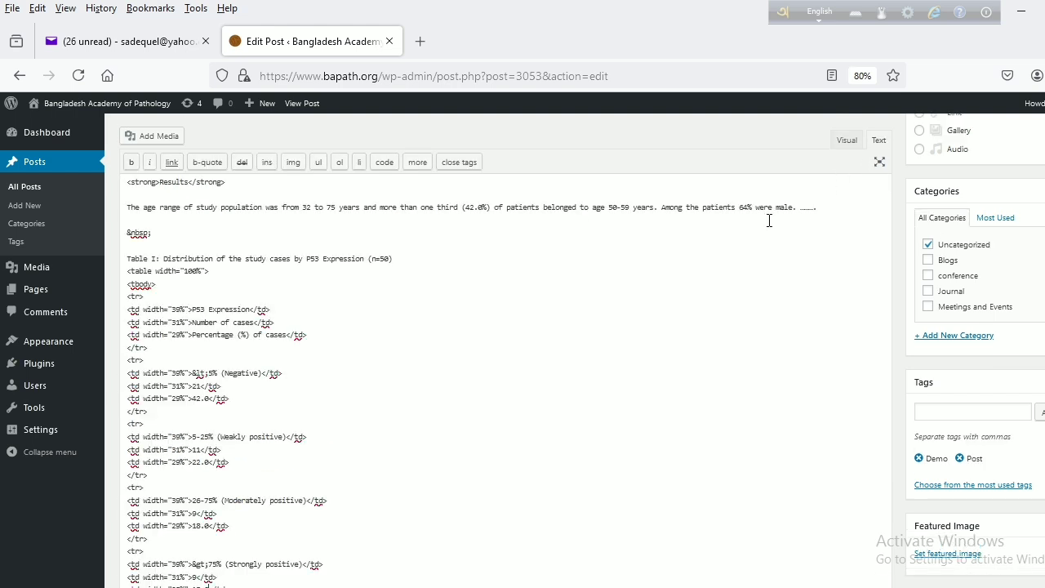
scroll(418, 343, down, 4)
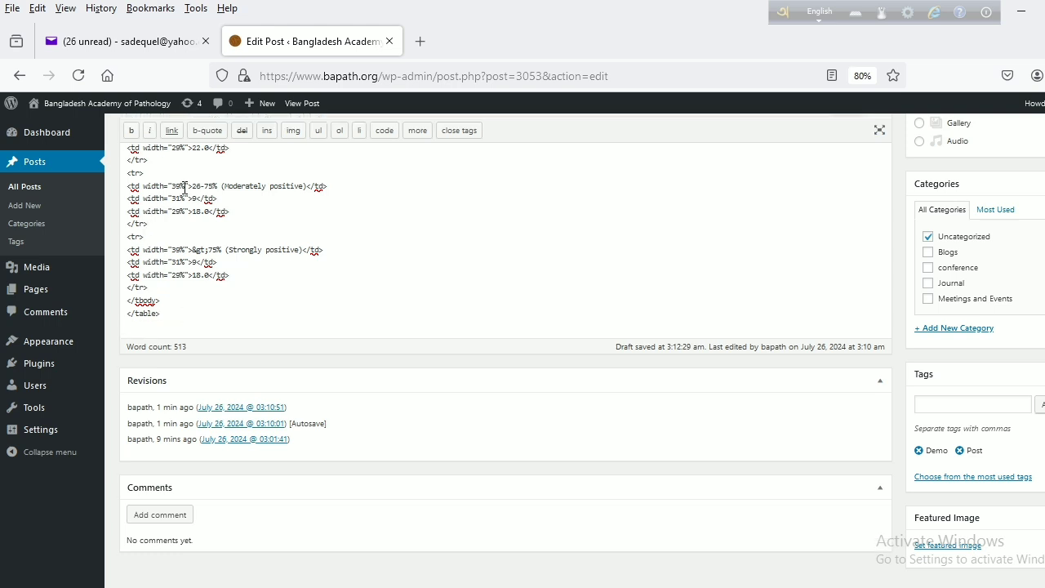
scroll(911, 173, up, 2)
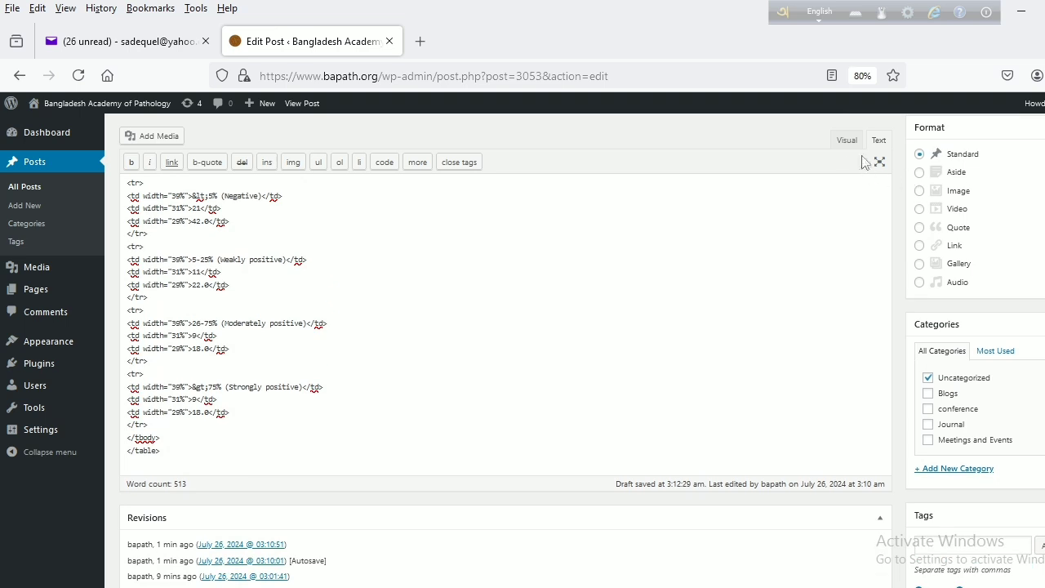
click(847, 142)
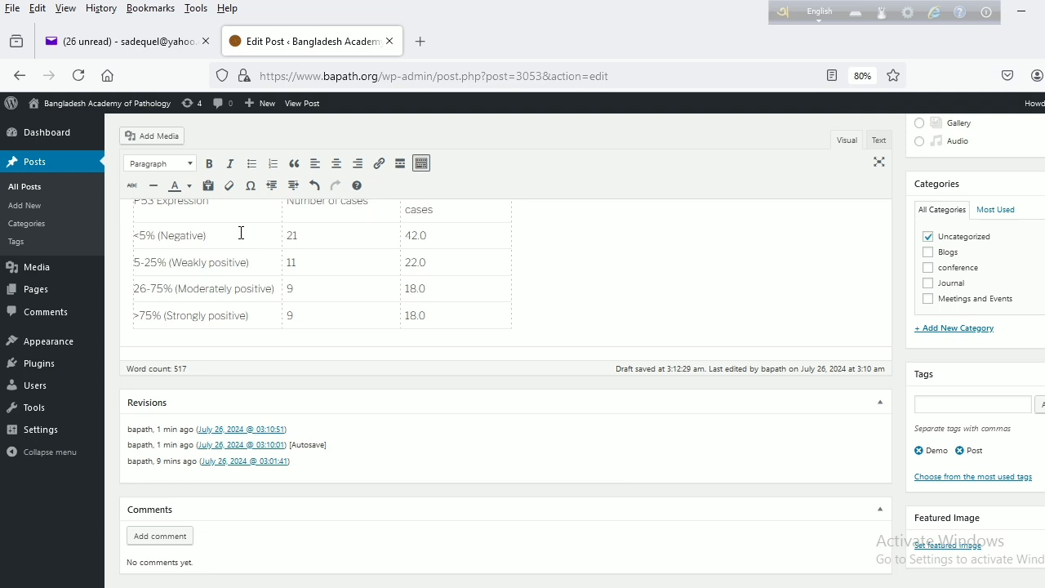
Upload figure1.jpg from the Desktop's demo folder and insert it below the table in the post
click(152, 135)
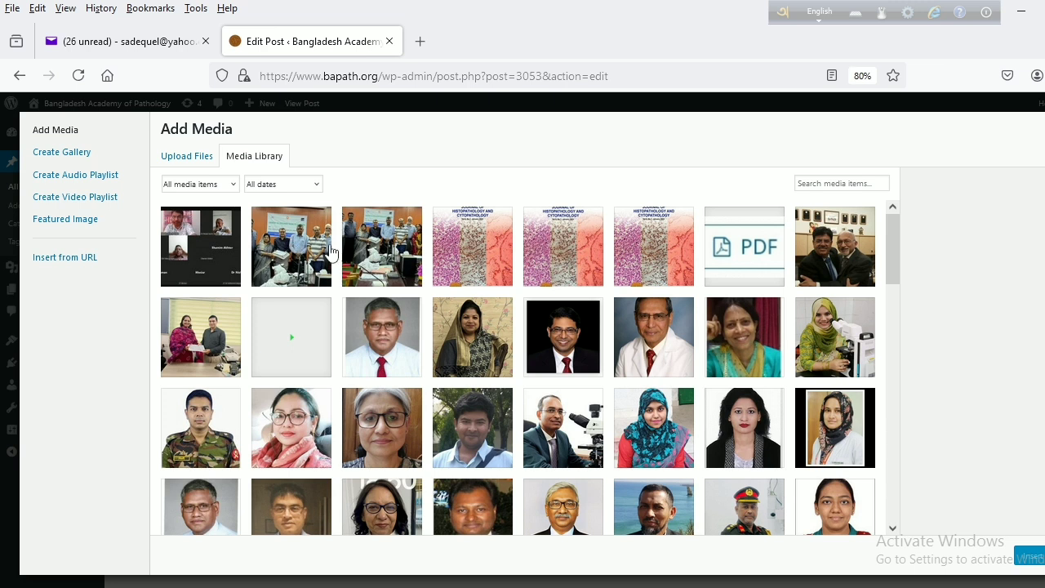
click(171, 162)
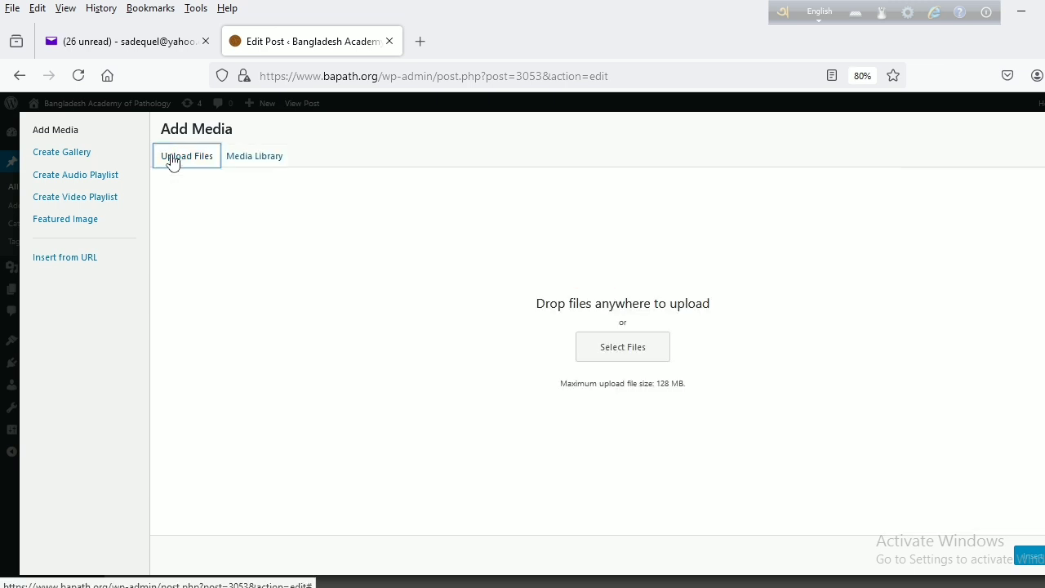
click(612, 359)
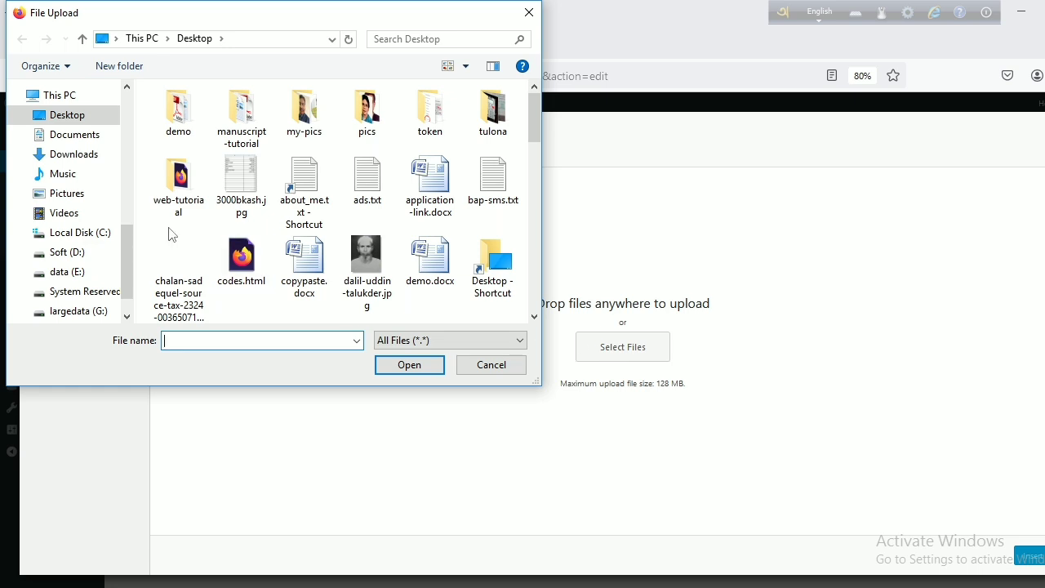
double_click(178, 118)
click(205, 140)
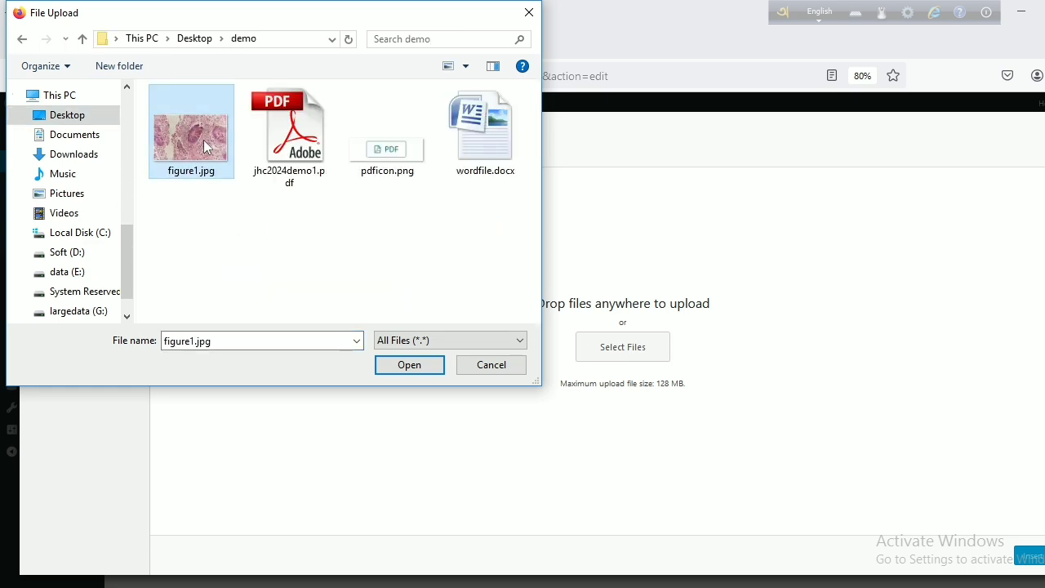
click(411, 366)
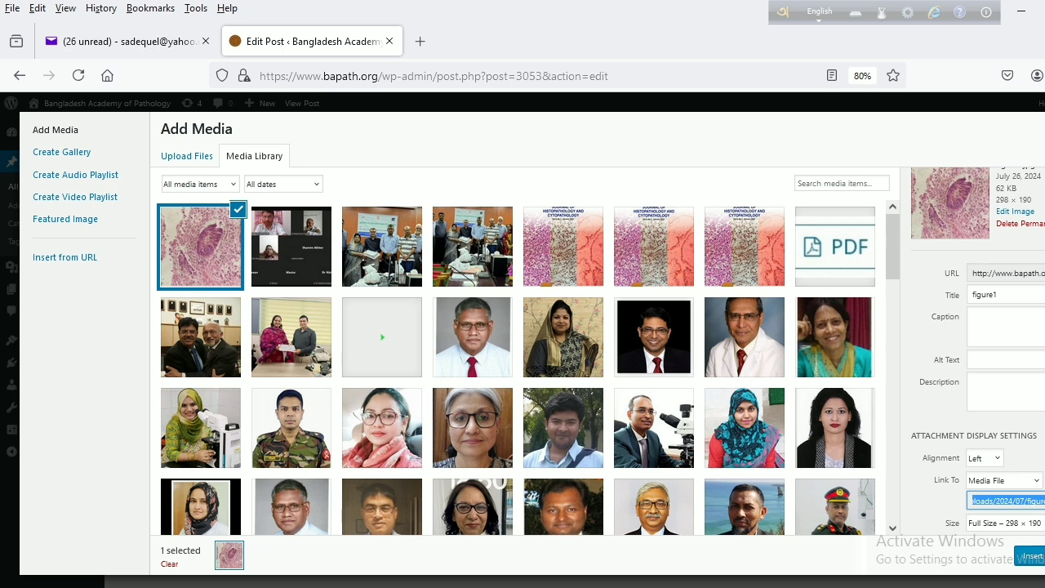
click(1031, 556)
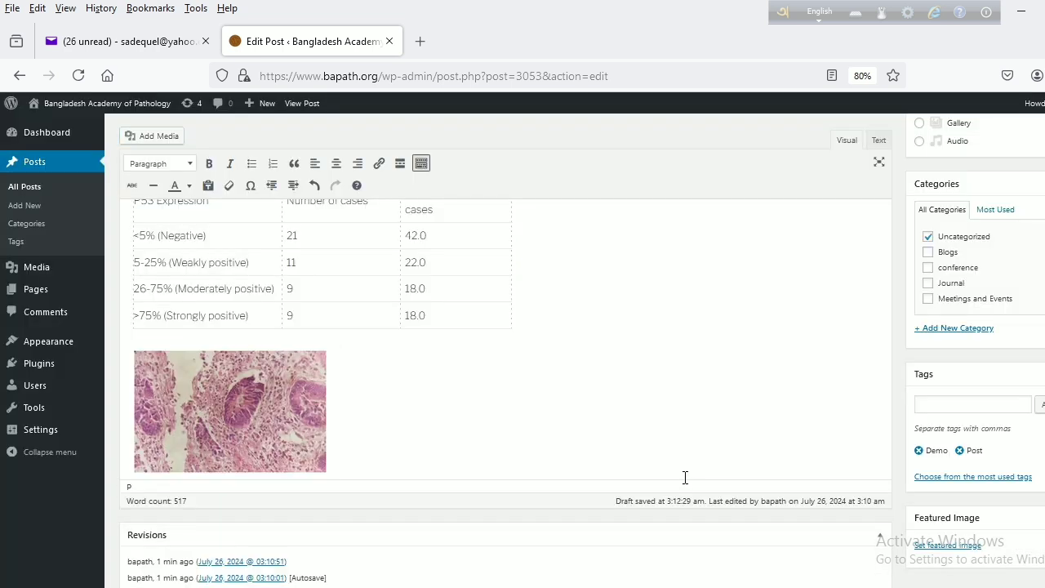
Enclose the figure1.jpg image link in its own p tags in the HTML source and add a new line below it
scroll(659, 483, down, 3)
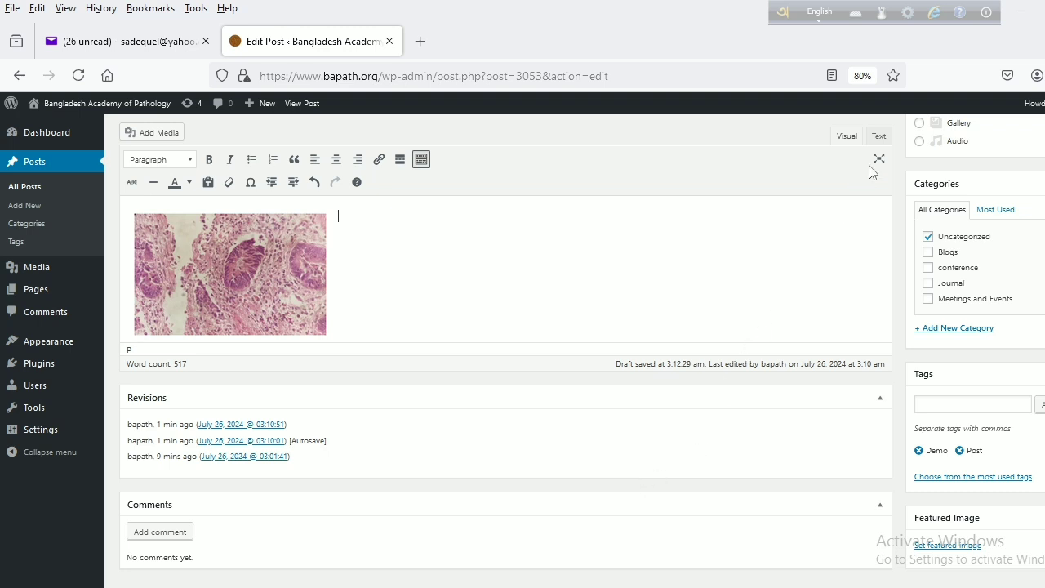
click(879, 137)
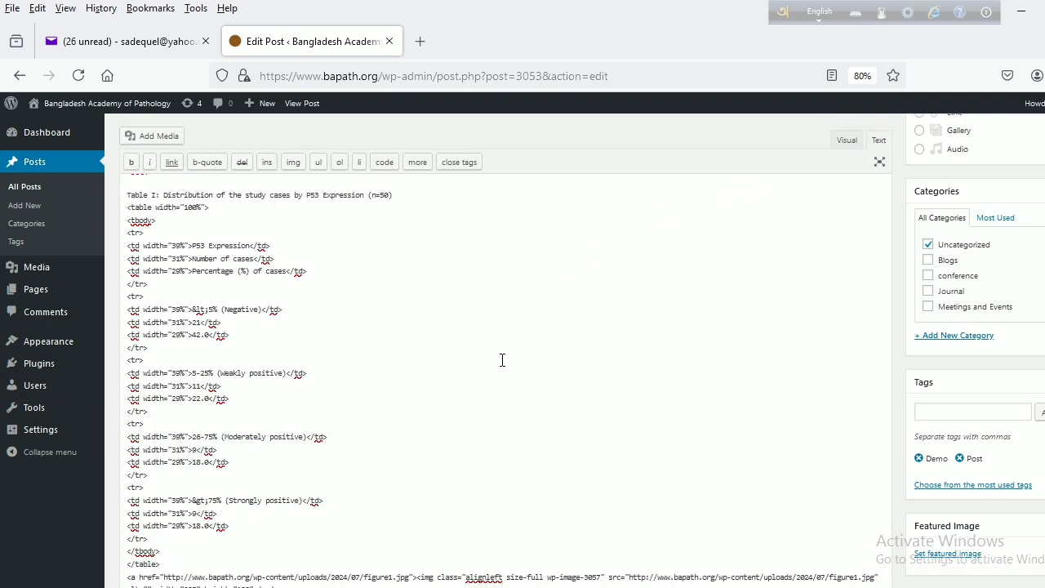
scroll(499, 361, down, 3)
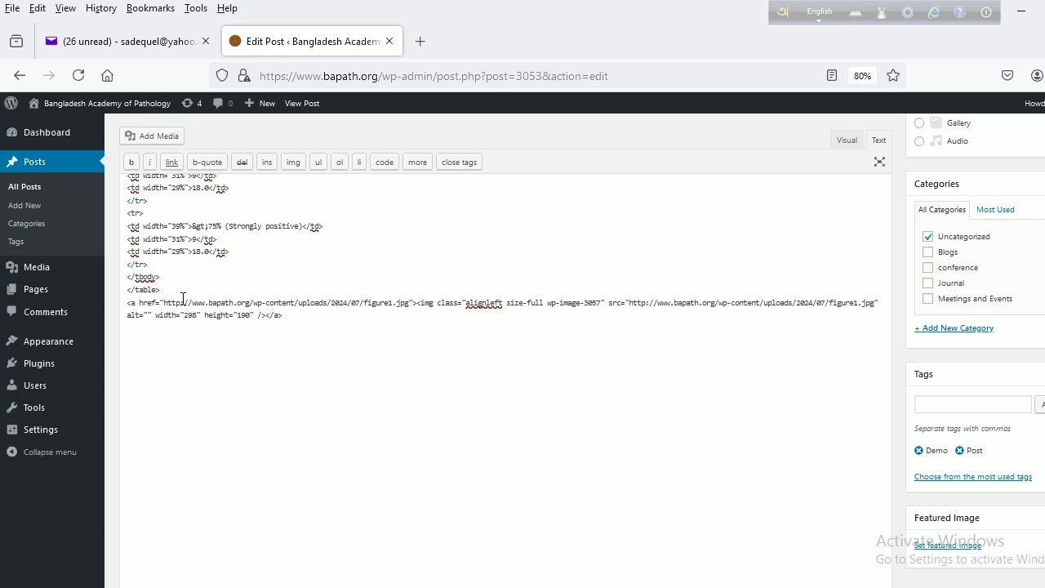
key(Return)
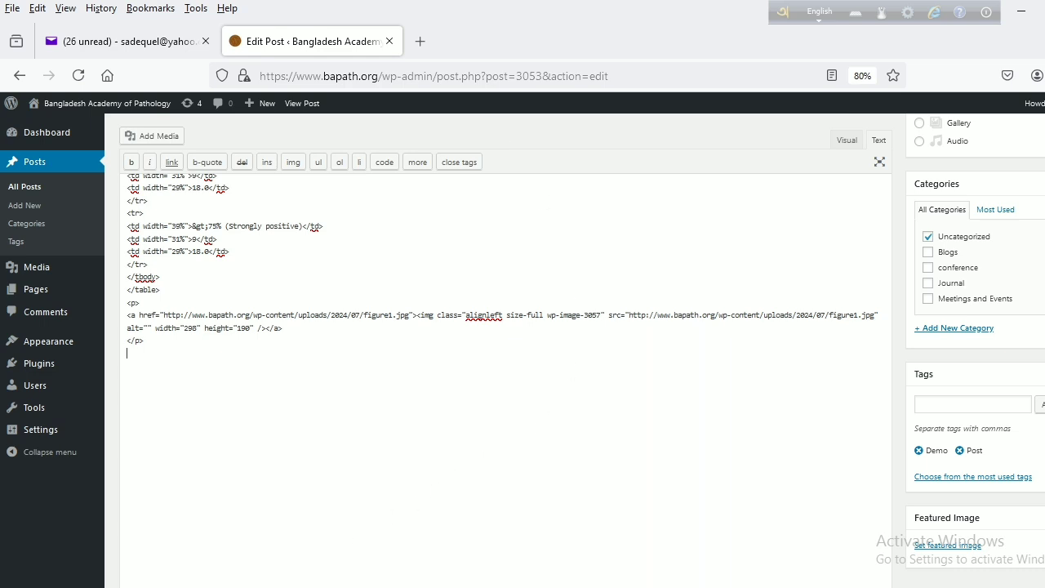
Copy the Figure 1 photomicrograph caption from the Word document and paste it below the image's closing p tag
click(259, 586)
drag(267, 465, 775, 475)
key(ctrl+c)
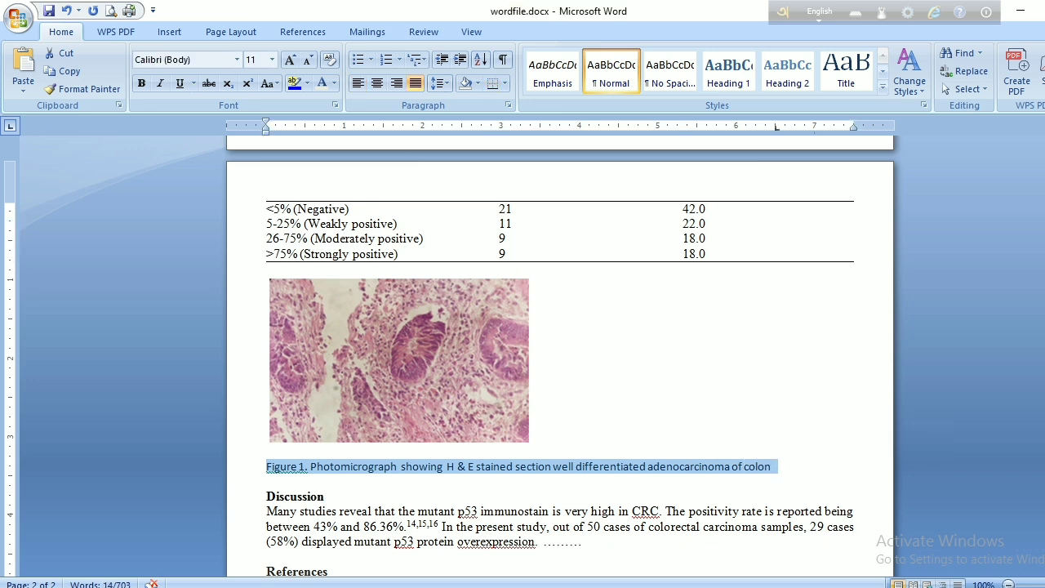
key(alt+Tab)
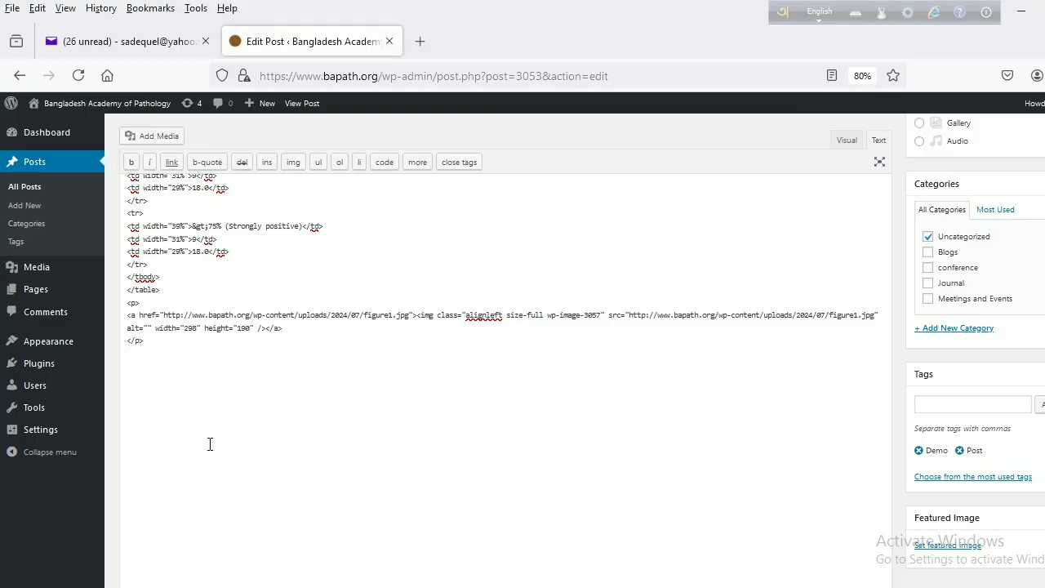
key(ctrl+v)
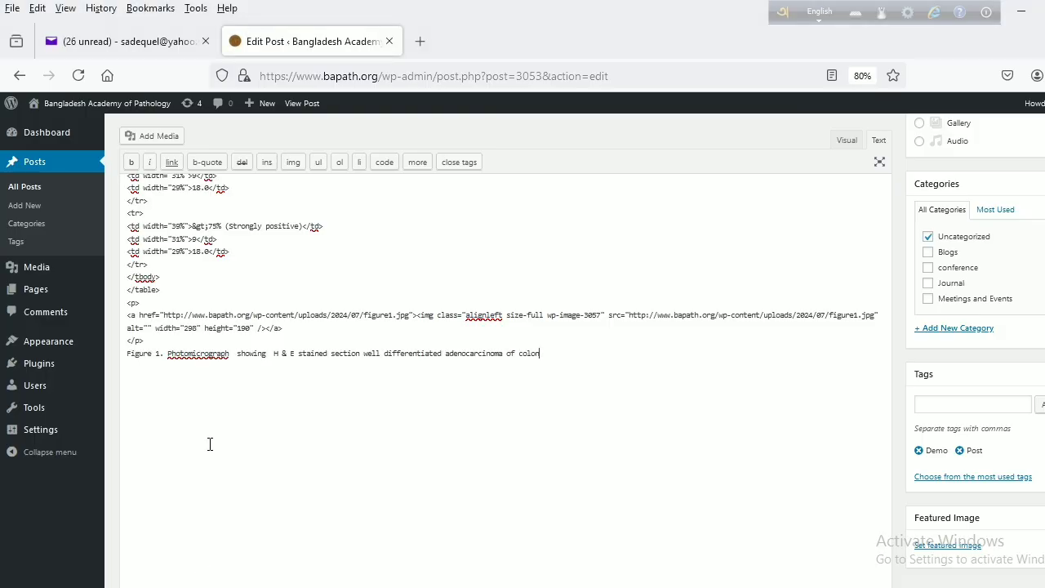
Enclose the Figure 1 caption in p tags and view the result in the visual editor
click(127, 355)
text(<p>)
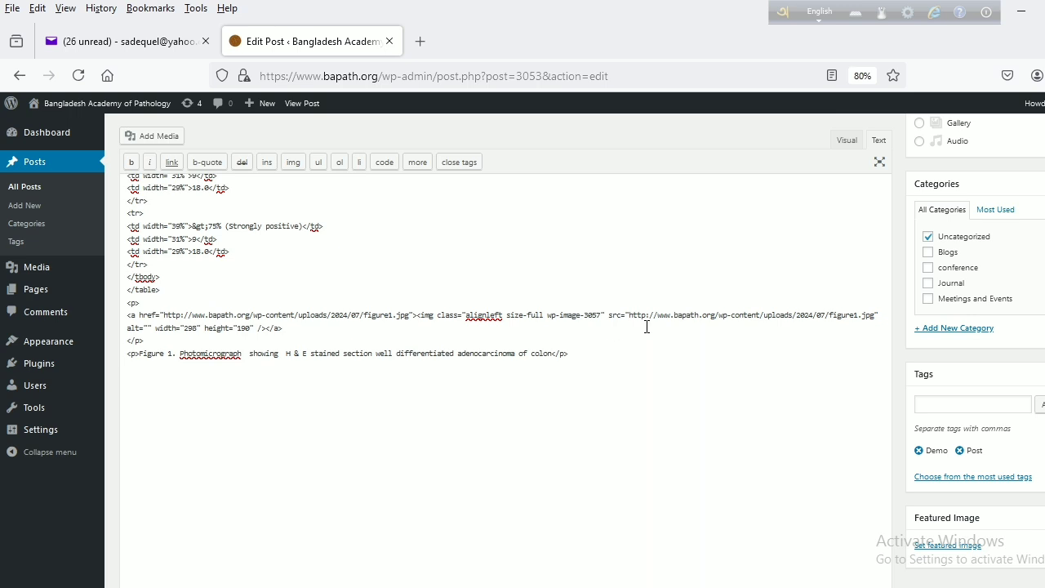
click(847, 141)
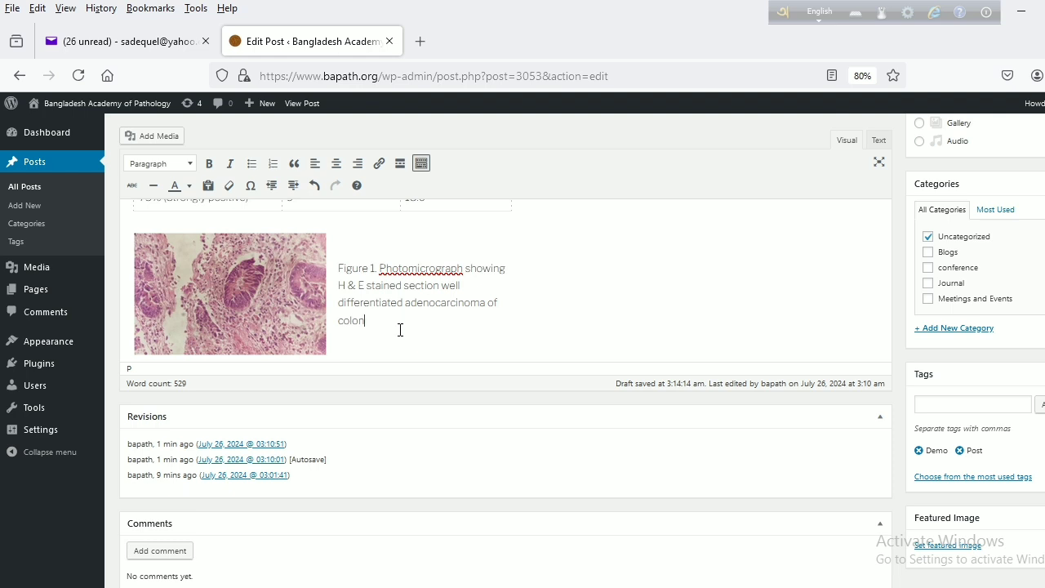
Copy the Discussion and References sections from the Word document, paste them below the Figure 1 caption in the post, and start a new line
key(Return)
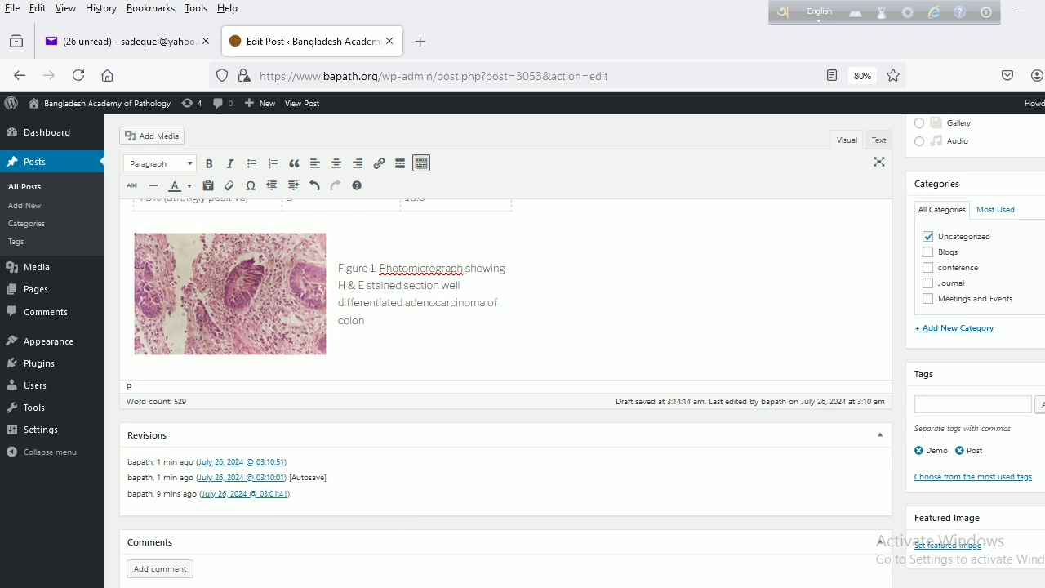
key(alt+Tab)
scroll(694, 480, down, 5)
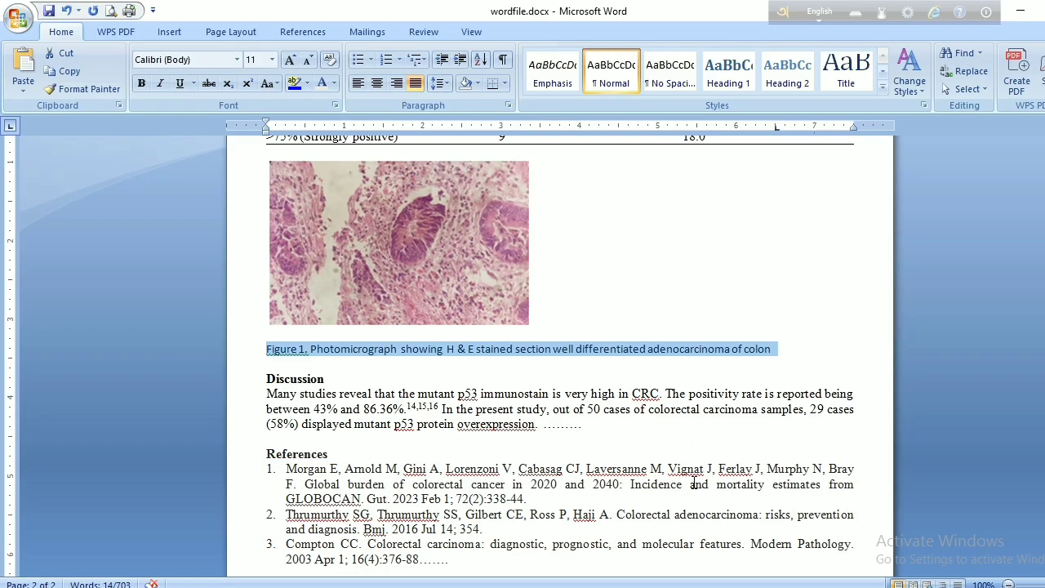
click(265, 301)
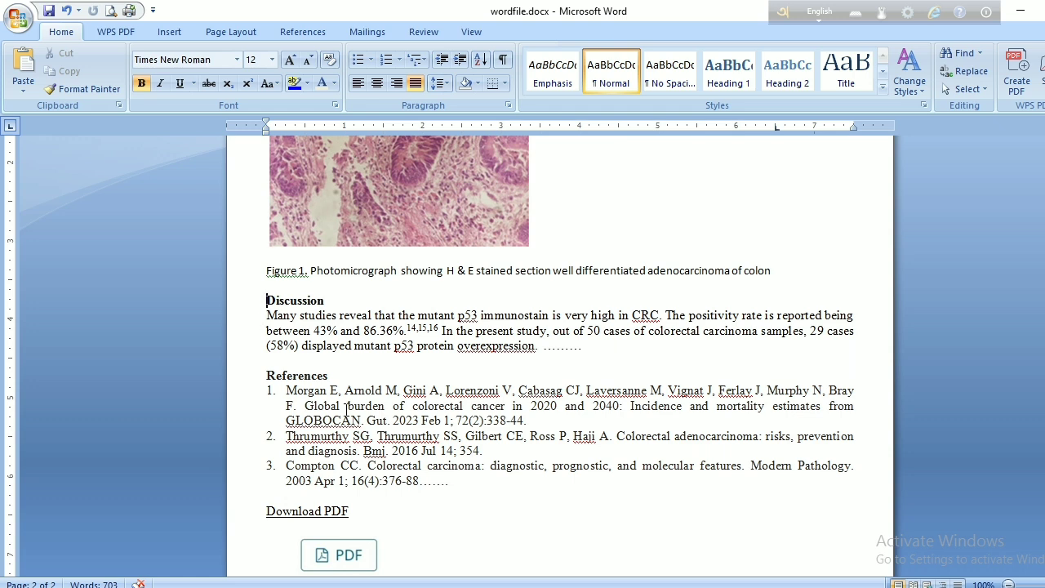
shift+click(468, 487)
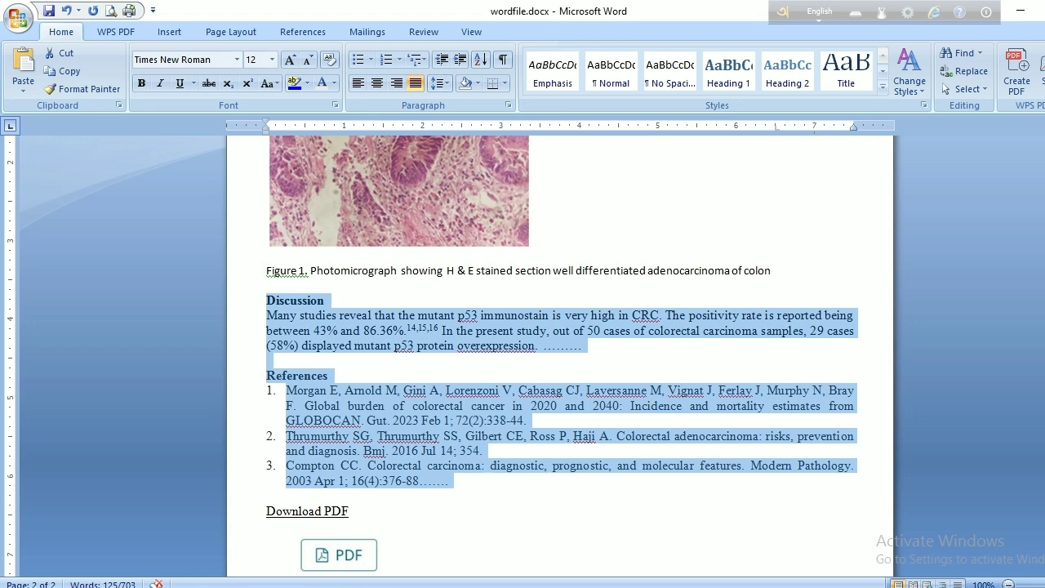
click(186, 587)
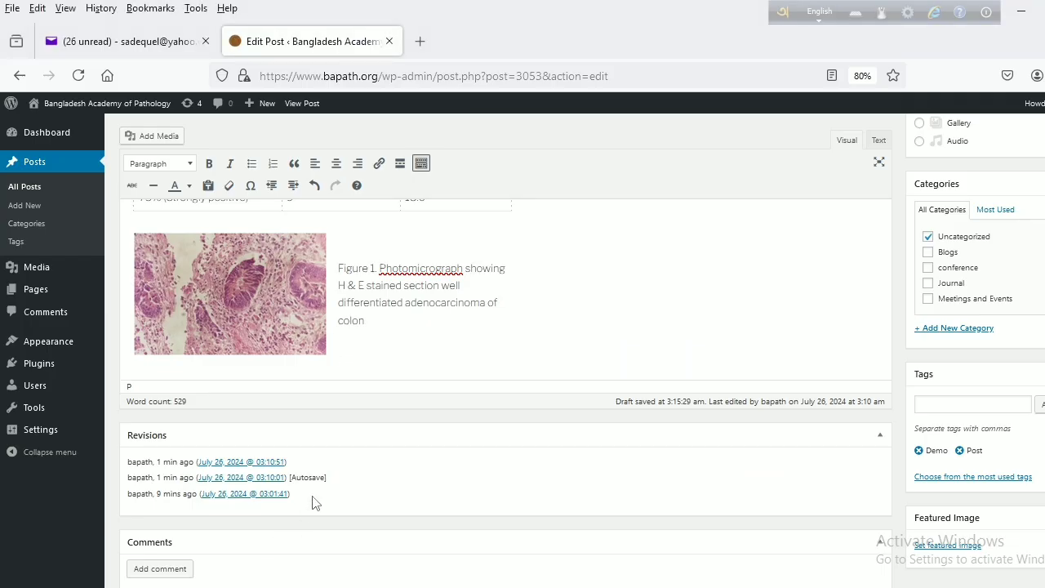
key(Return)
key(ctrl+v)
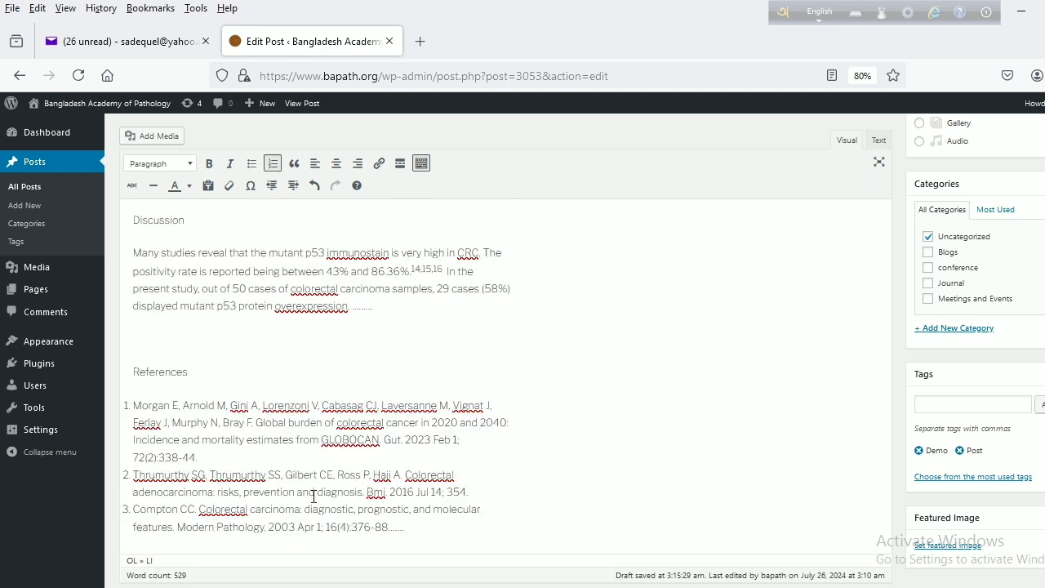
scroll(400, 483, down, 5)
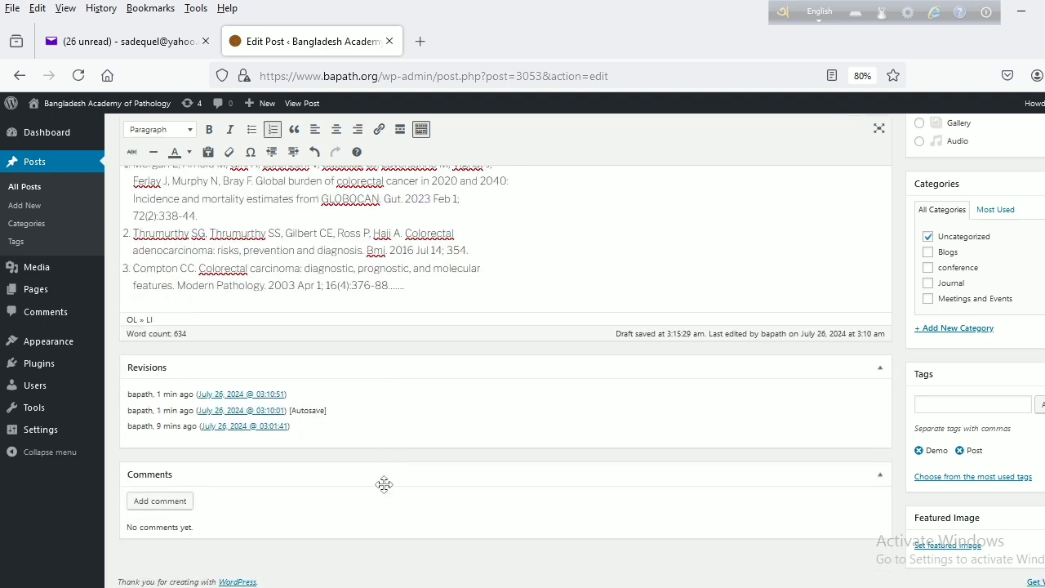
key(Return)
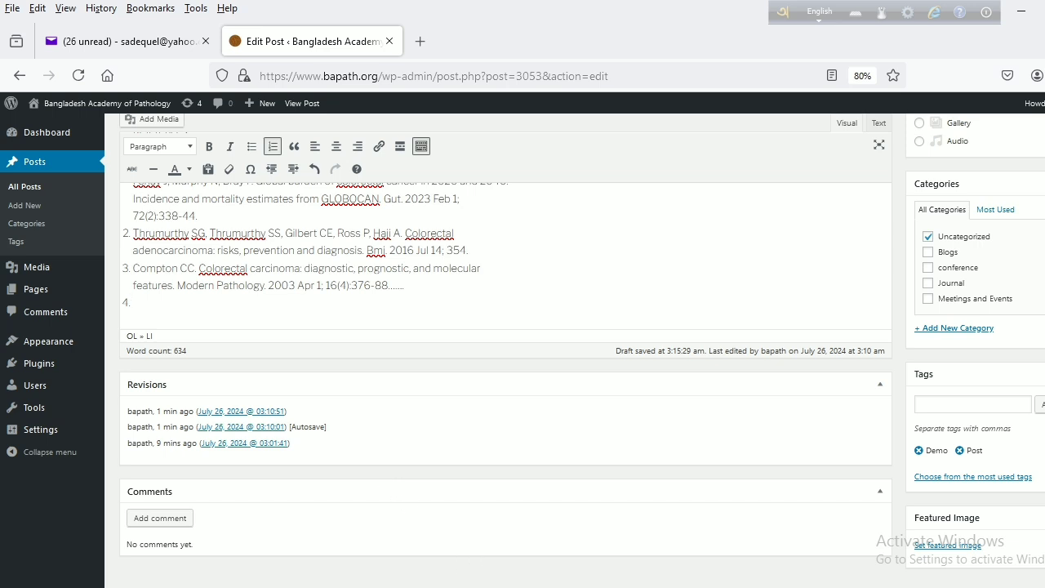
Check the Download PDF section at the end of the Word document, then return to the post and update it
click(261, 587)
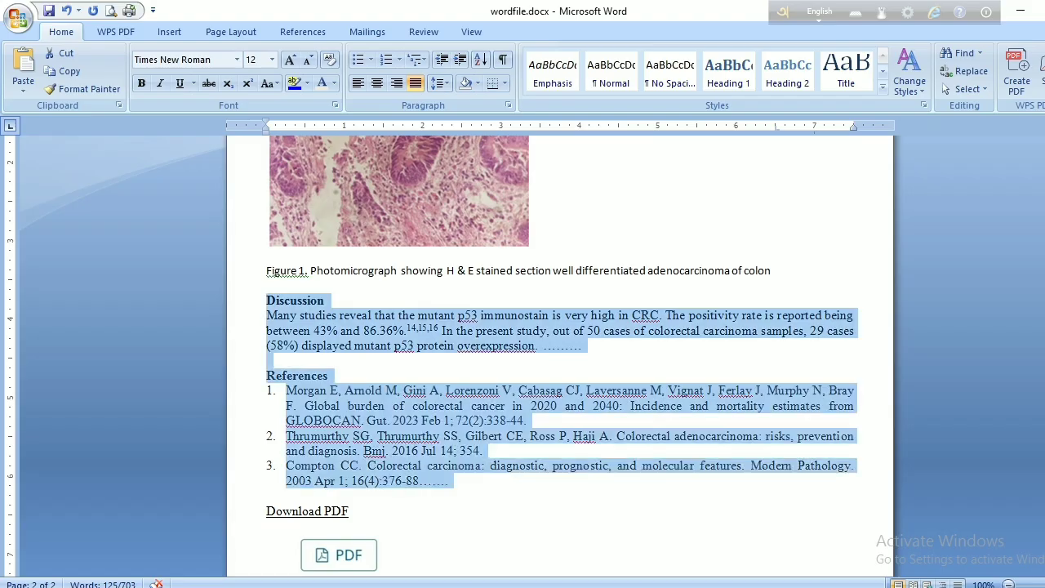
click(493, 523)
scroll(418, 502, down, 2)
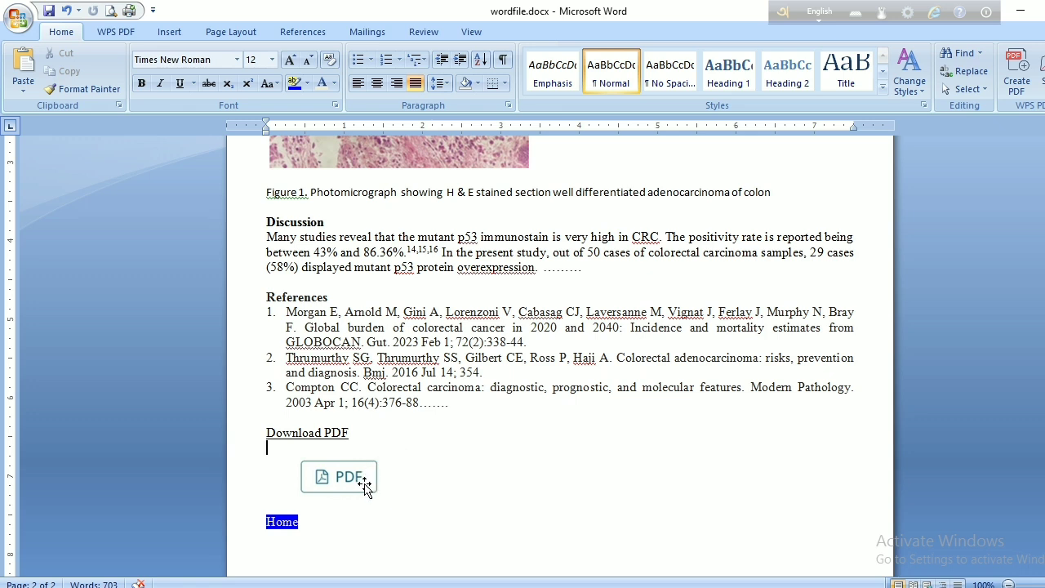
click(214, 587)
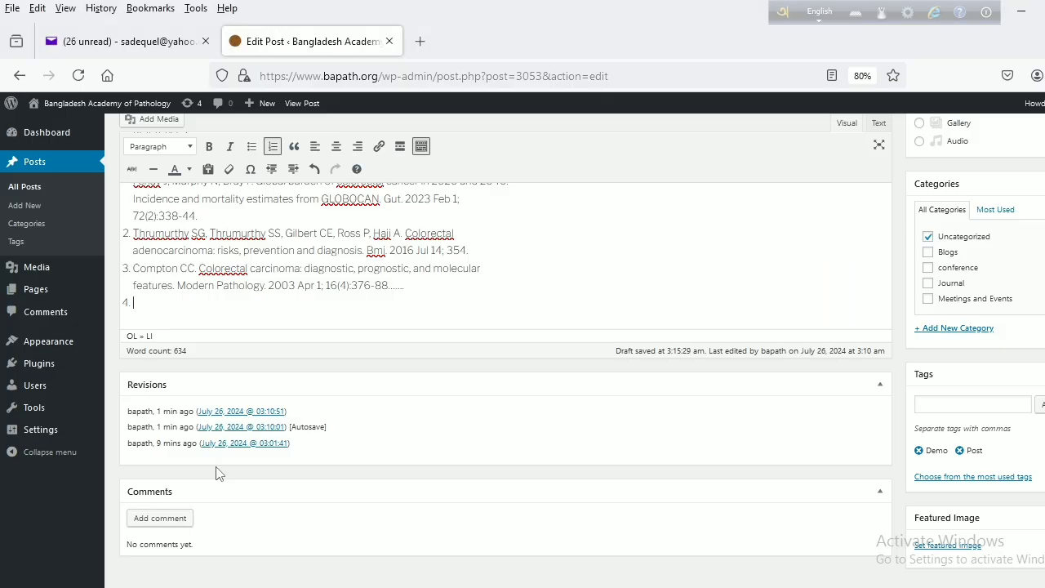
mouse_move(46, 273)
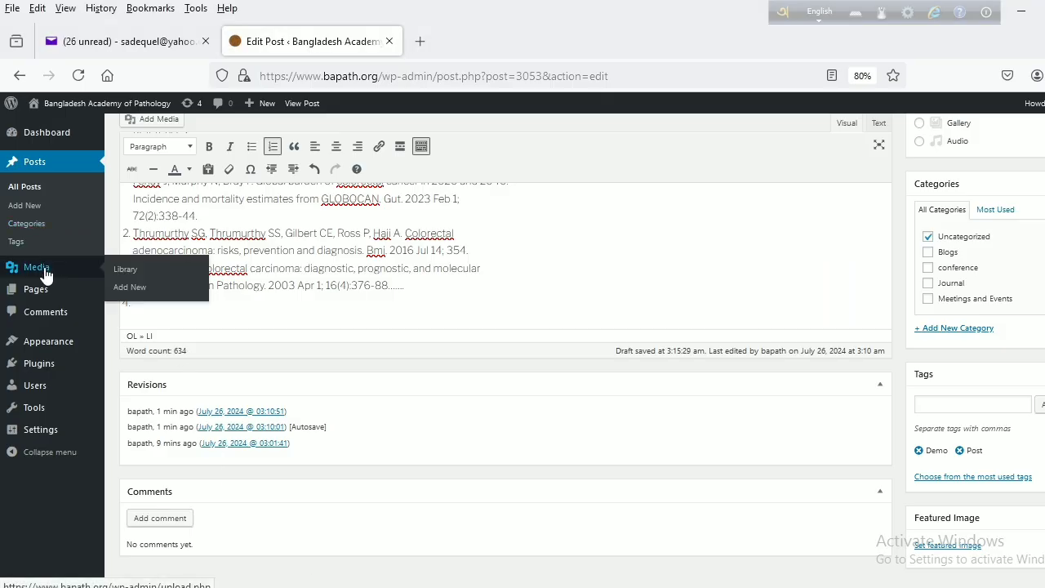
click(130, 288)
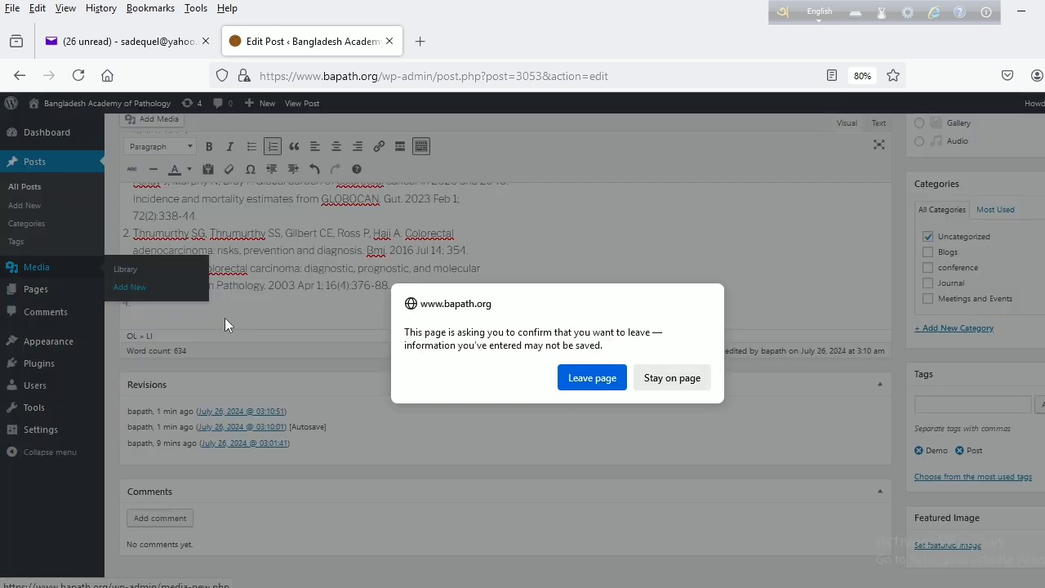
click(658, 381)
scroll(1041, 229, up, 3)
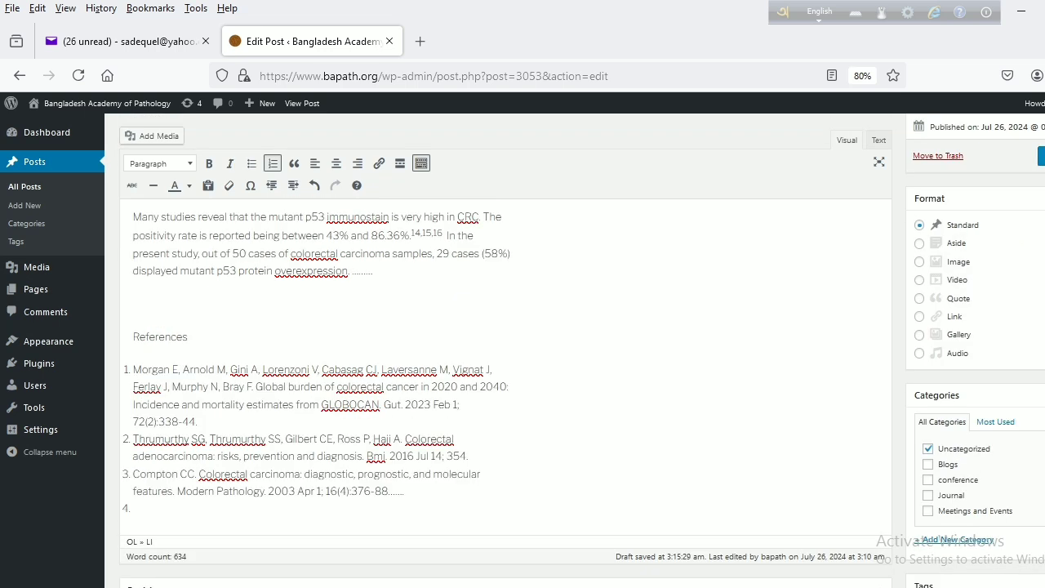
click(1041, 156)
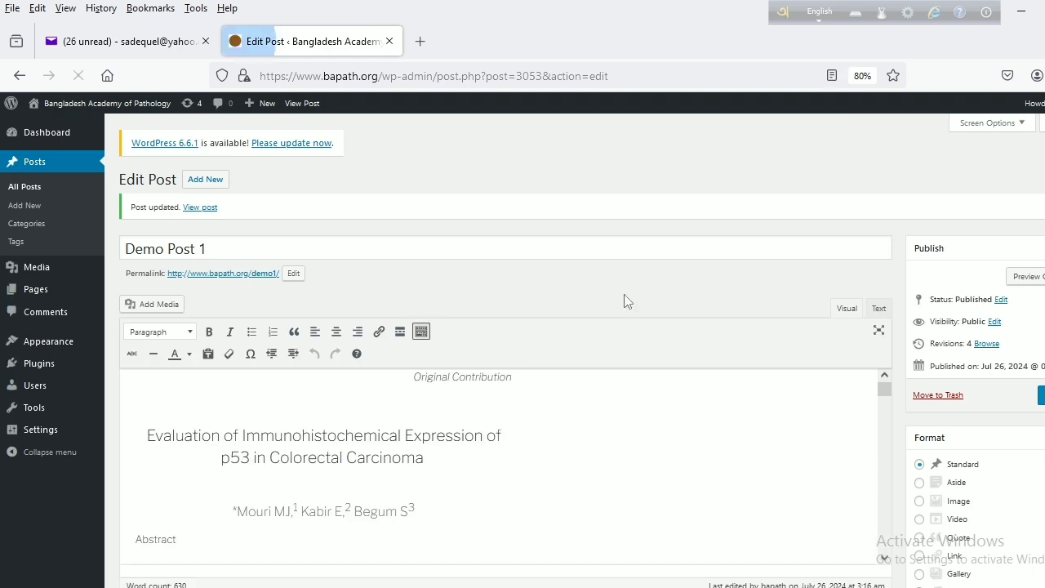
Upload jhc2024demo1.pdf from the Desktop's demo folder as new media
mouse_move(42, 270)
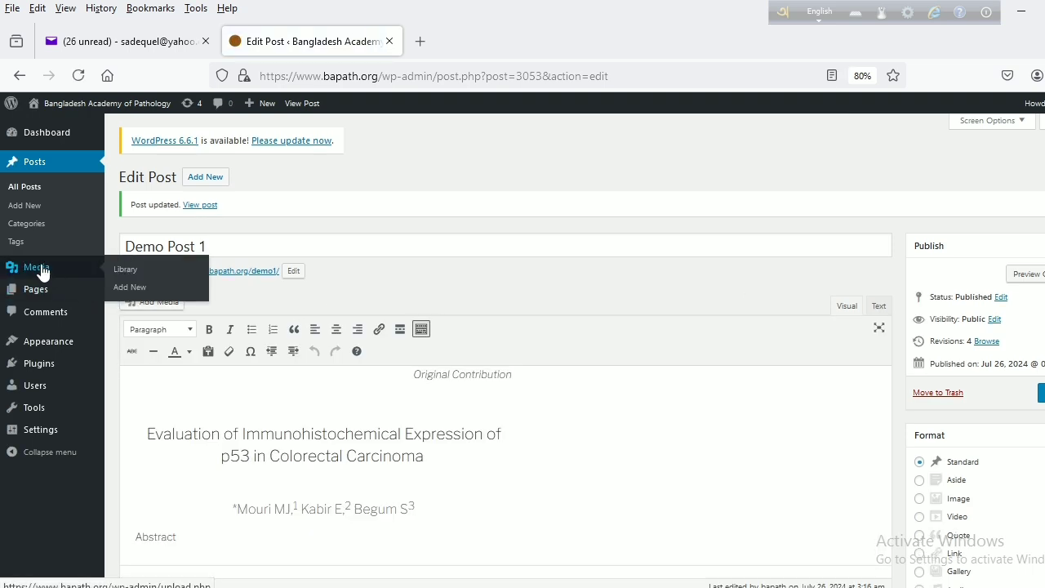
click(134, 291)
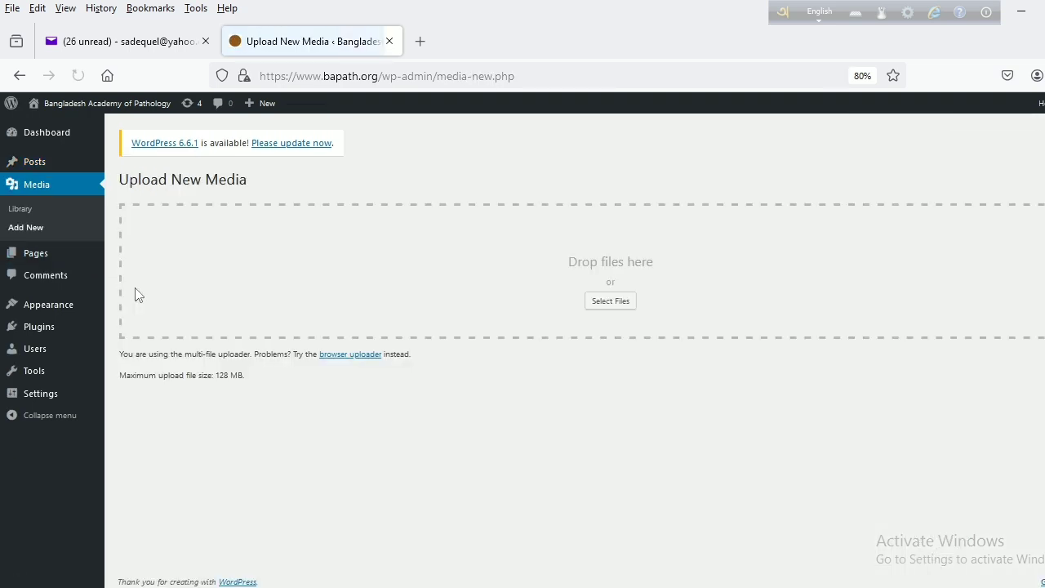
click(608, 304)
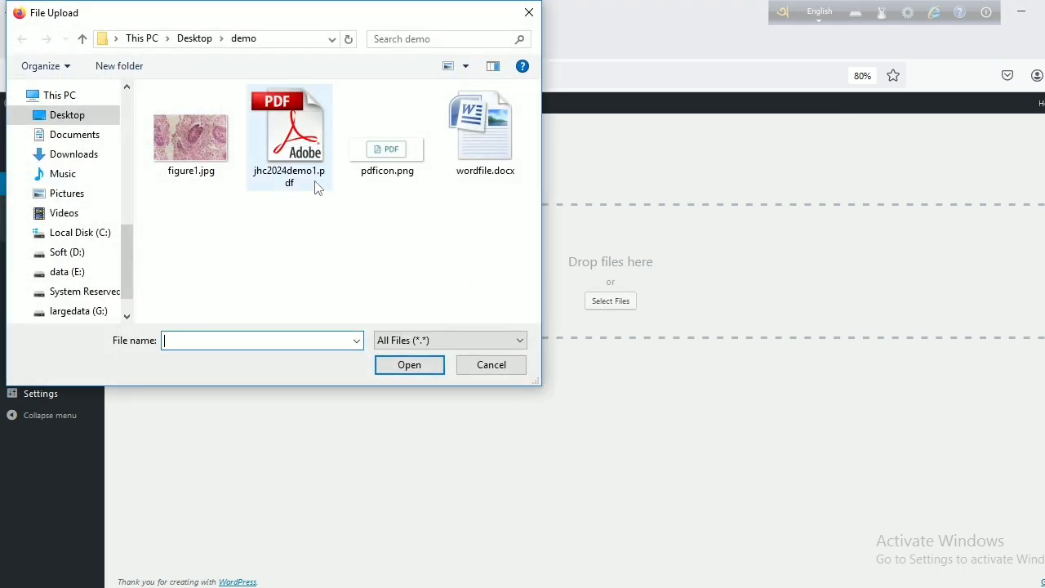
click(289, 137)
click(411, 364)
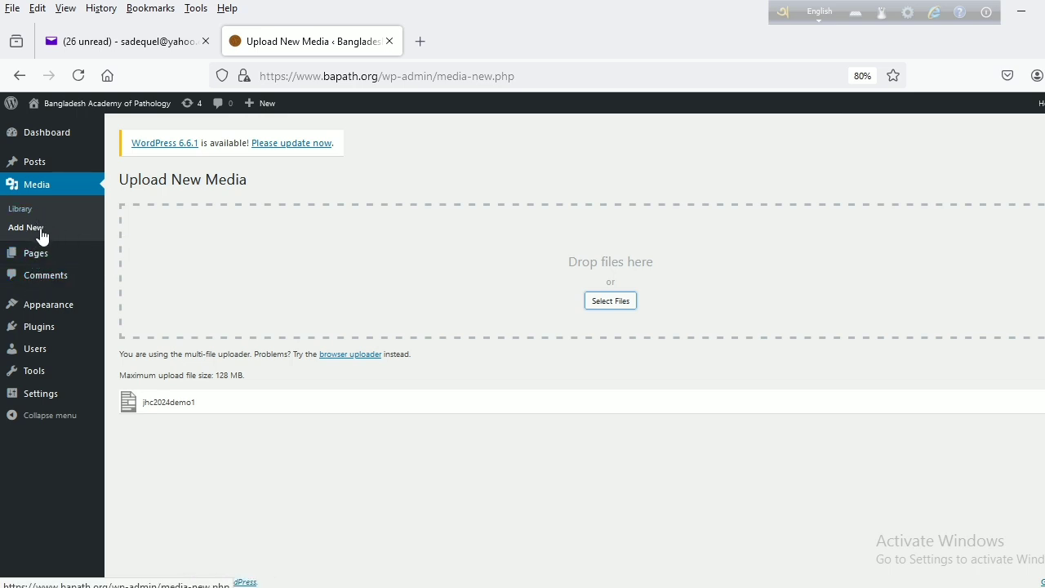
Upload pdficon.png from the demo folder as new media and view the uploaded files in the media library
mouse_move(35, 257)
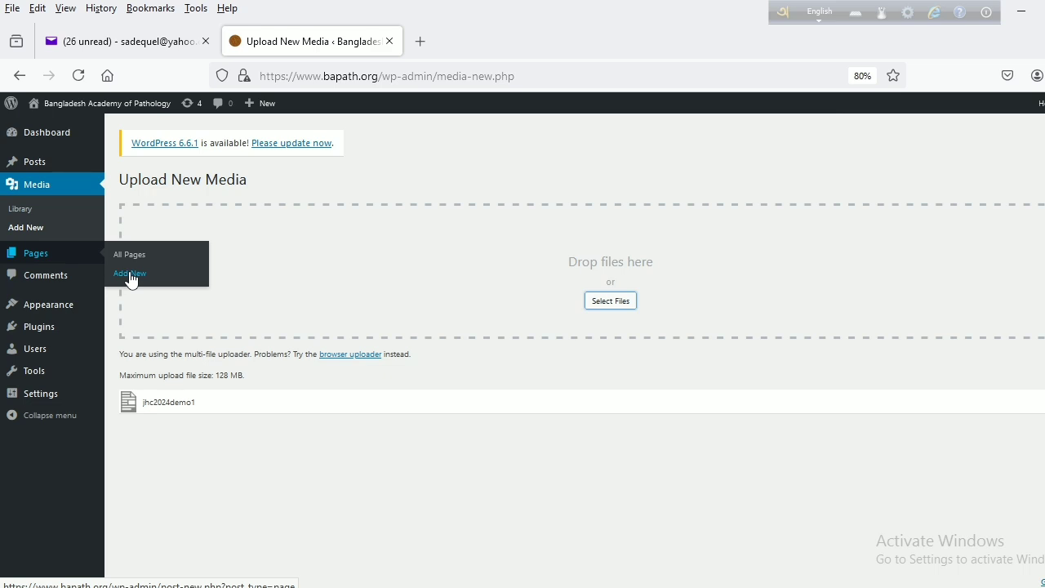
click(30, 232)
click(615, 303)
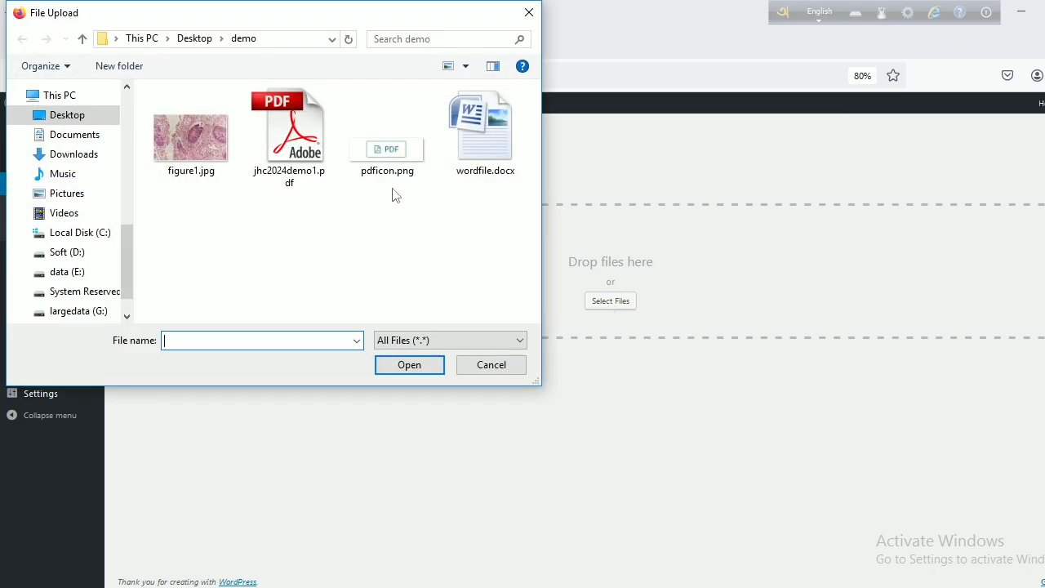
click(402, 156)
click(410, 365)
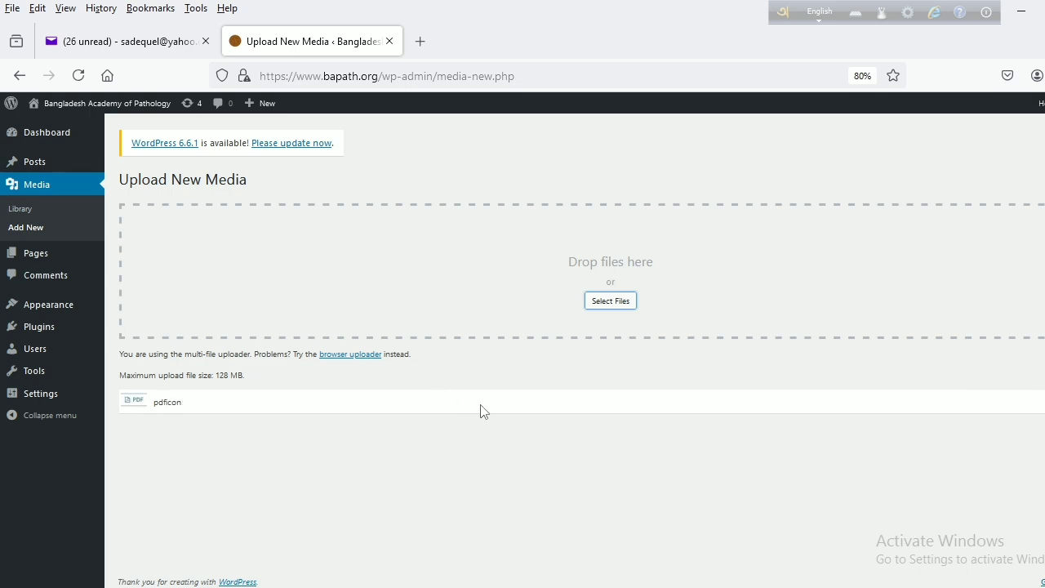
click(27, 210)
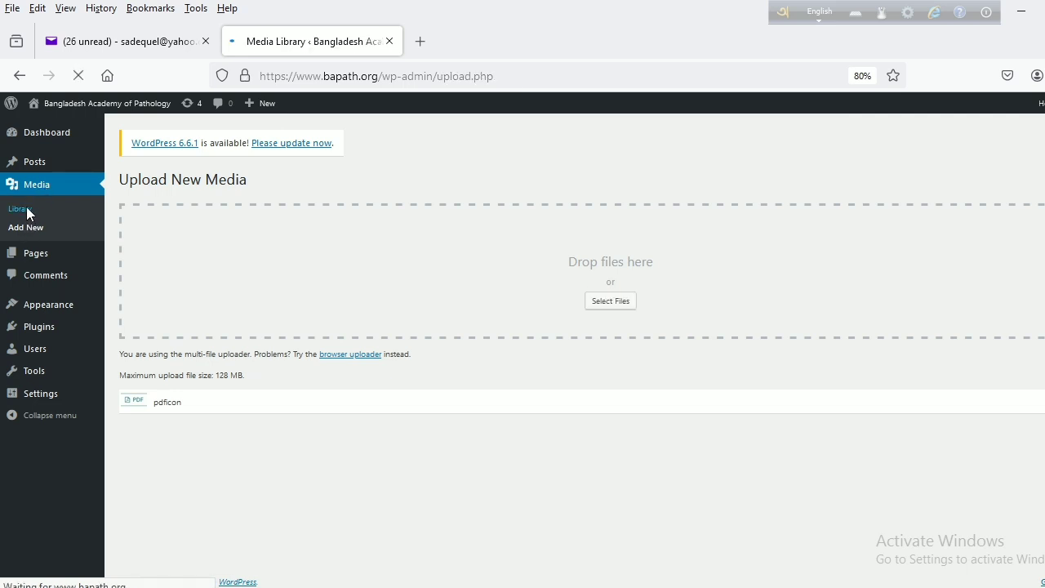
mouse_move(373, 385)
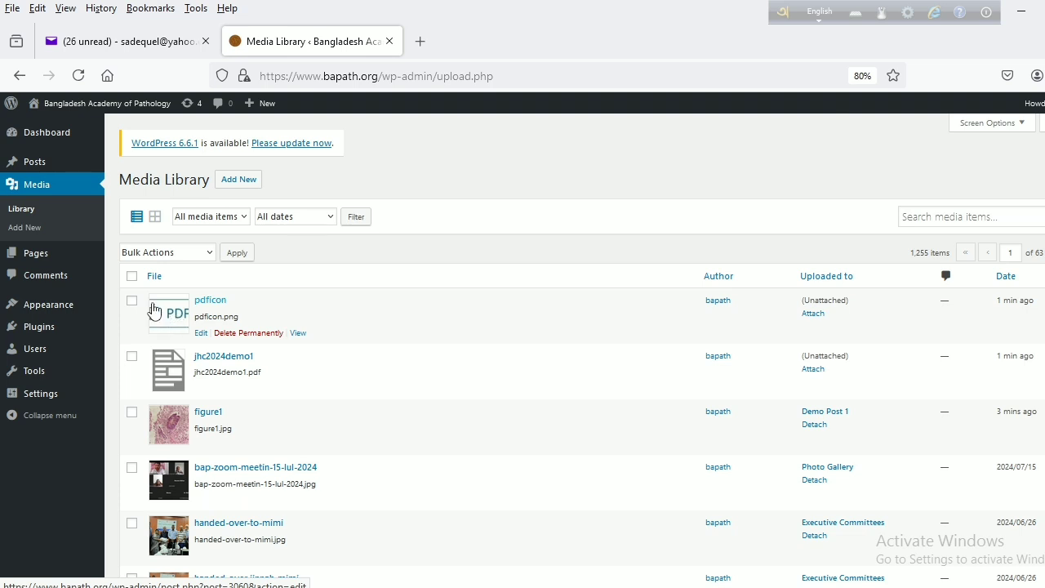
Reopen Demo Post 1 for editing and turn the empty fourth item after the references into a new paragraph outside the list
mouse_move(41, 168)
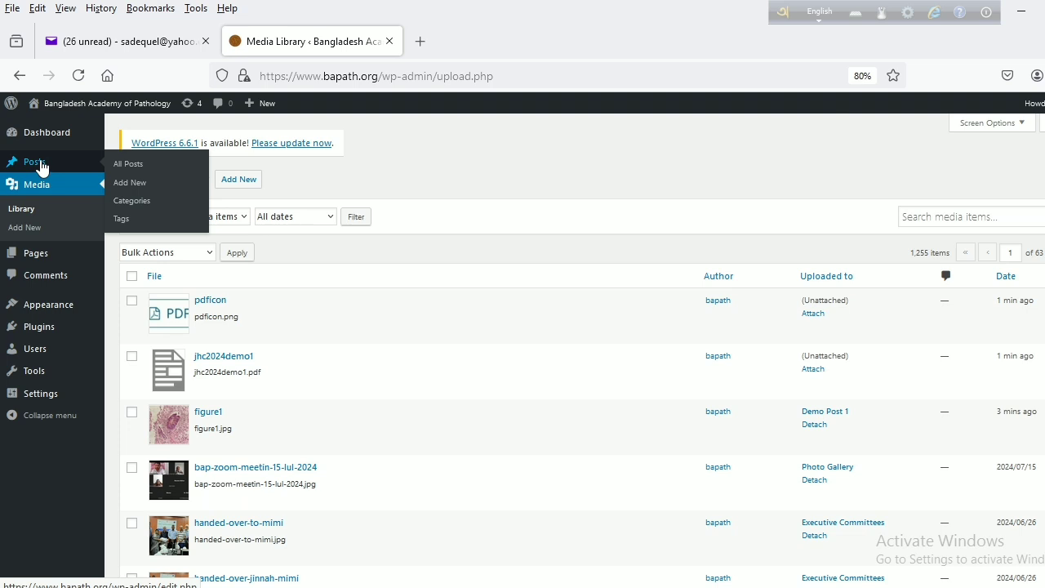
click(125, 167)
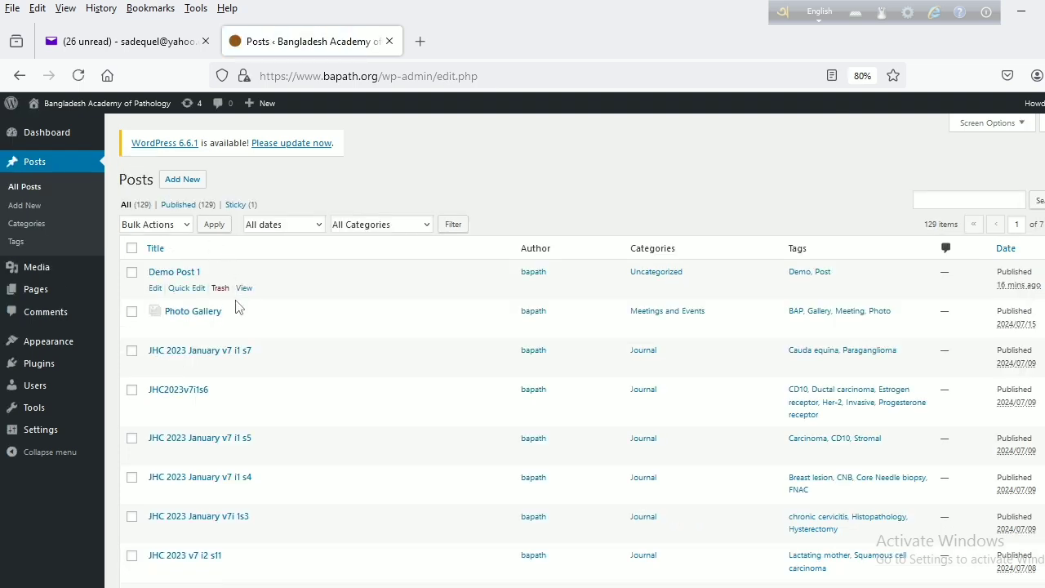
click(156, 291)
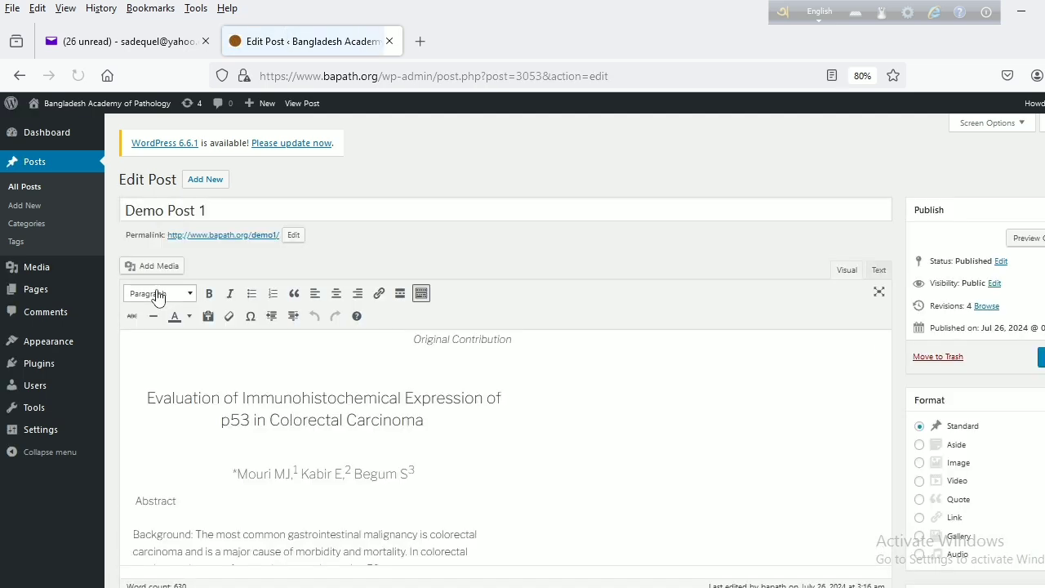
scroll(507, 431, down, 15)
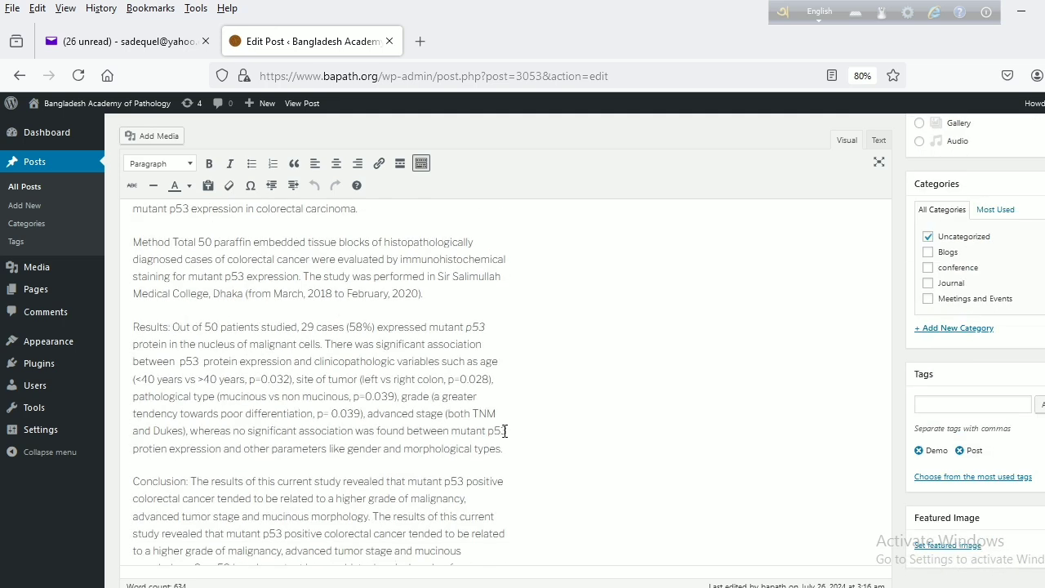
scroll(498, 428, down, 15)
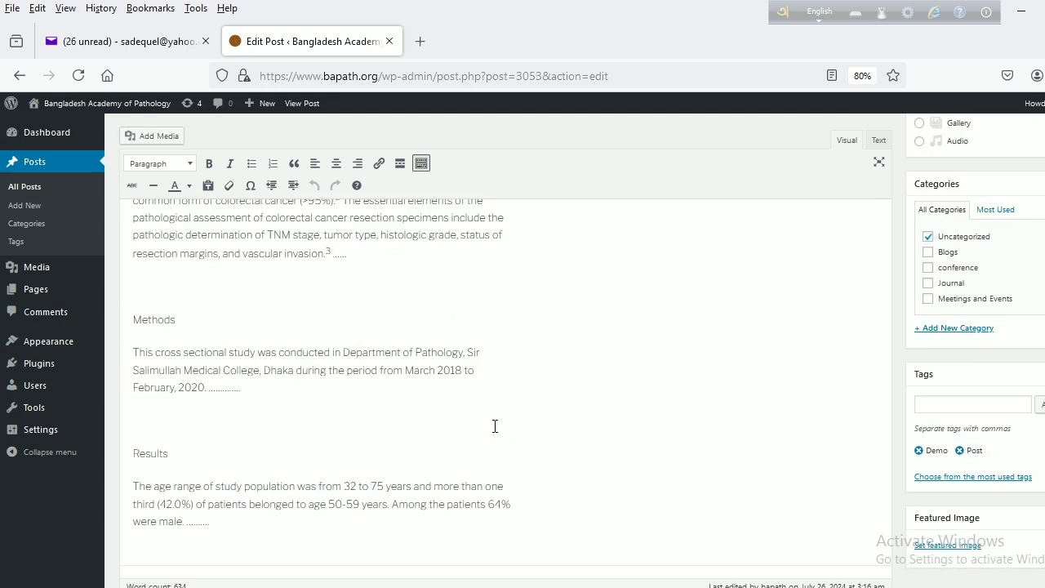
scroll(492, 425, down, 10)
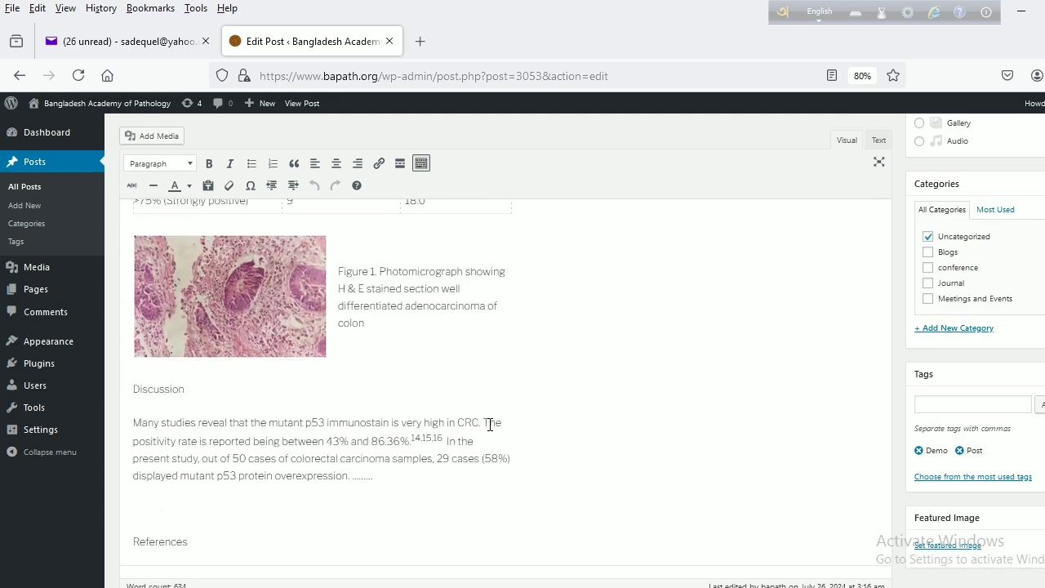
scroll(488, 431, down, 2)
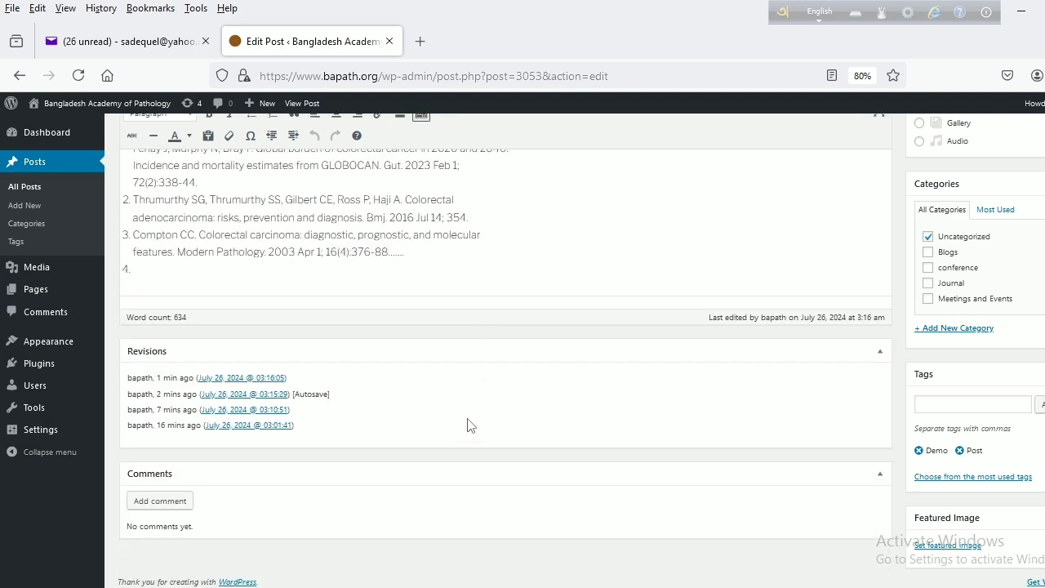
click(288, 286)
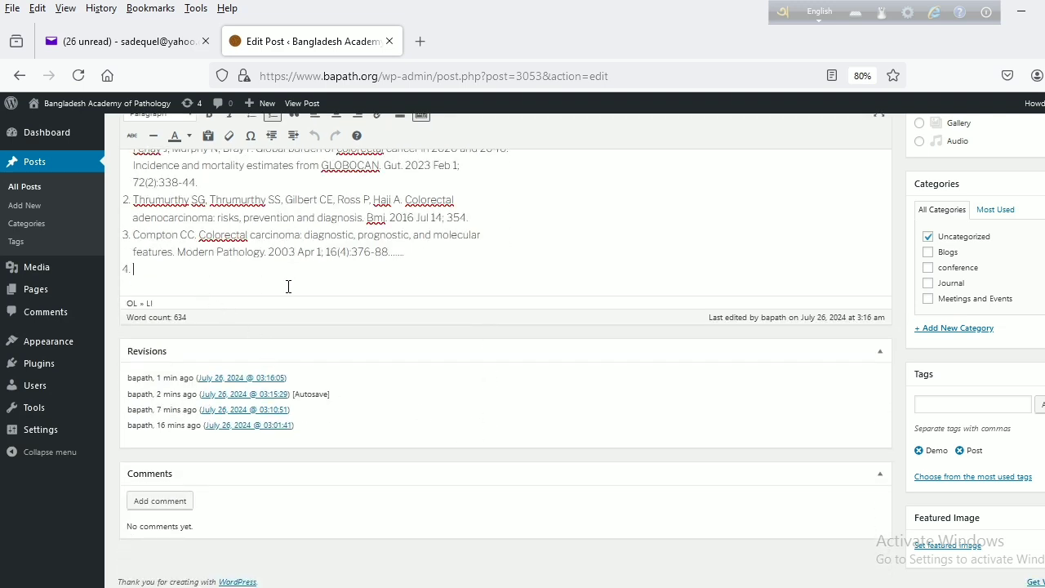
key(Return)
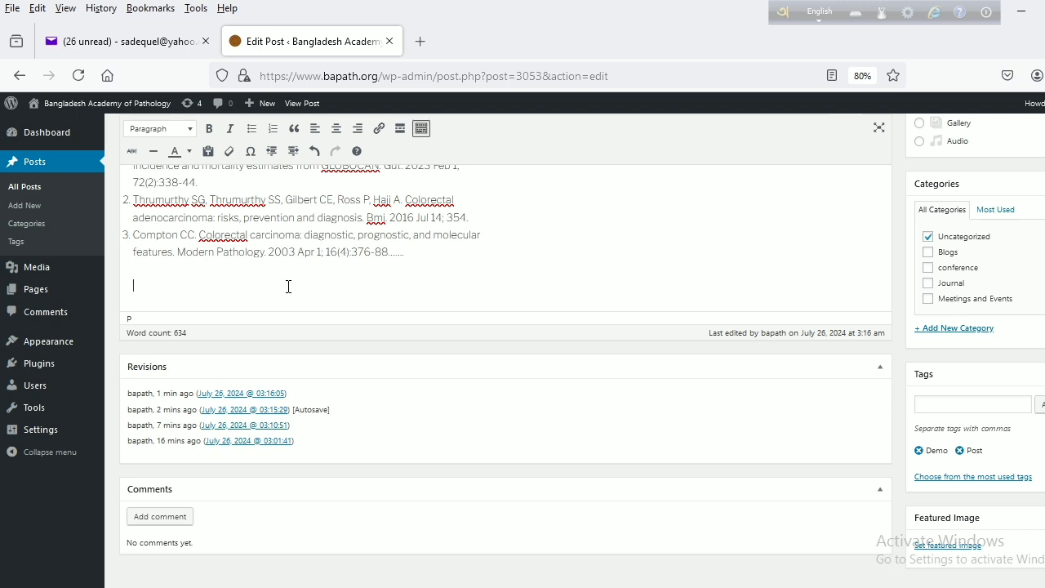
Copy the underlined Download PDF line from the Word document and paste it into the paragraph below the references in the post
click(408, 587)
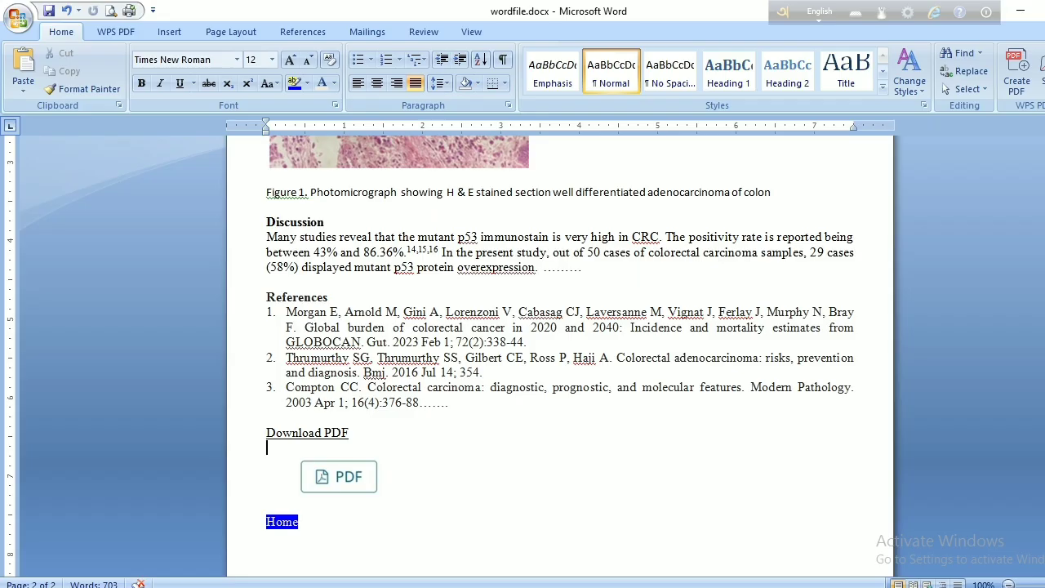
drag(265, 434, 352, 440)
key(ctrl+c)
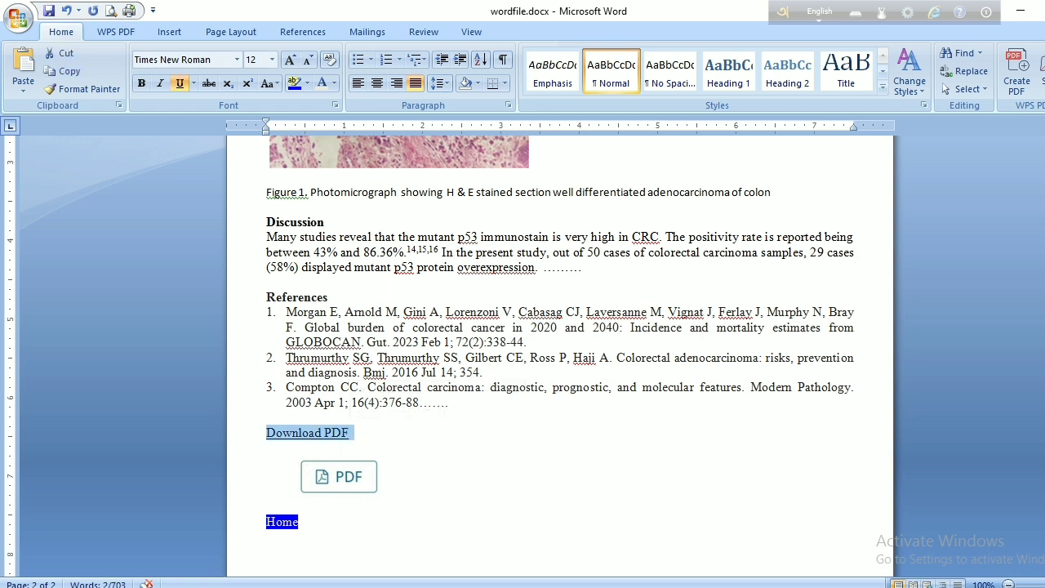
click(216, 587)
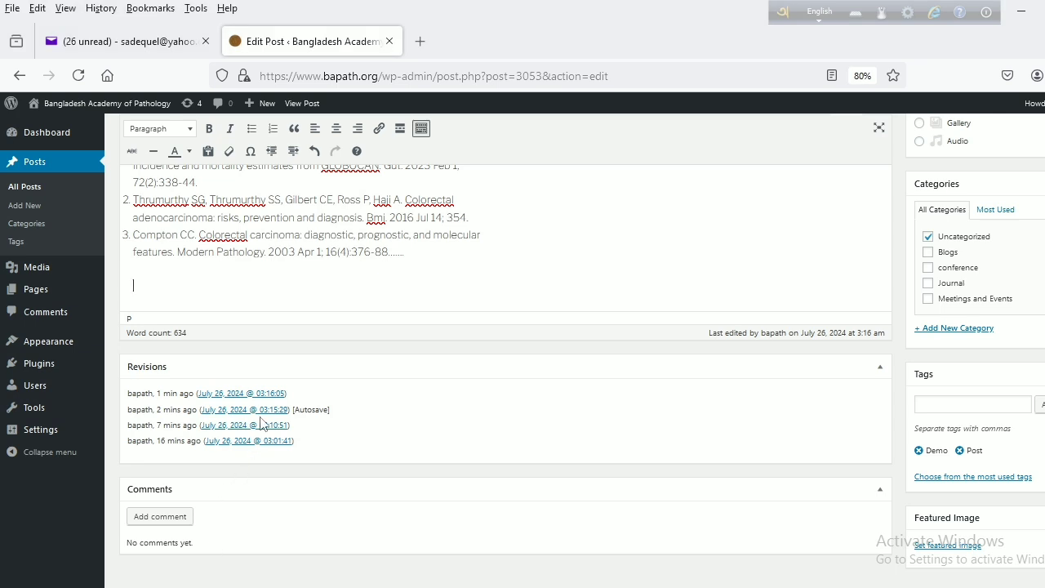
key(ctrl+v)
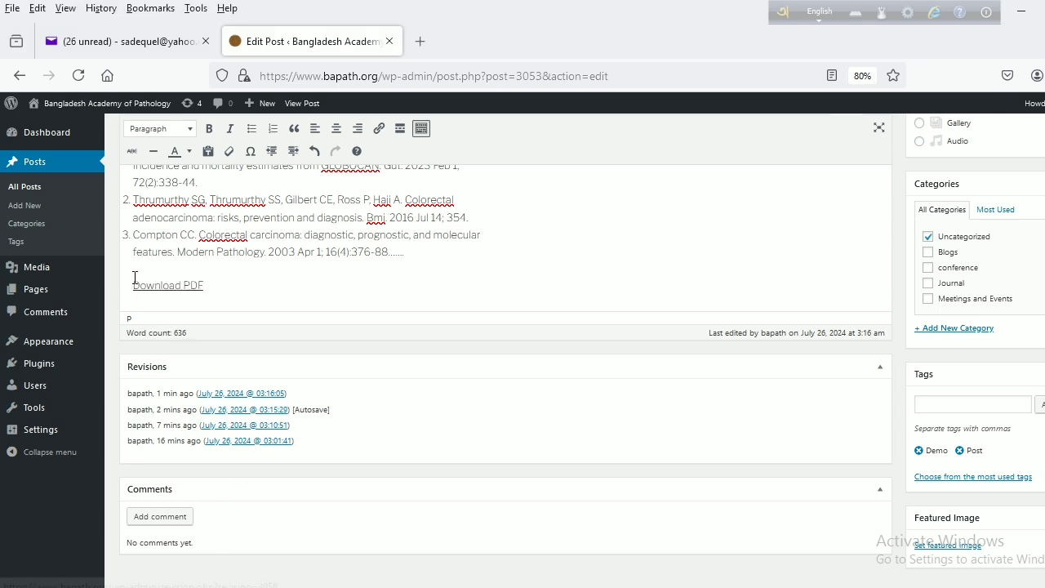
drag(133, 286, 220, 290)
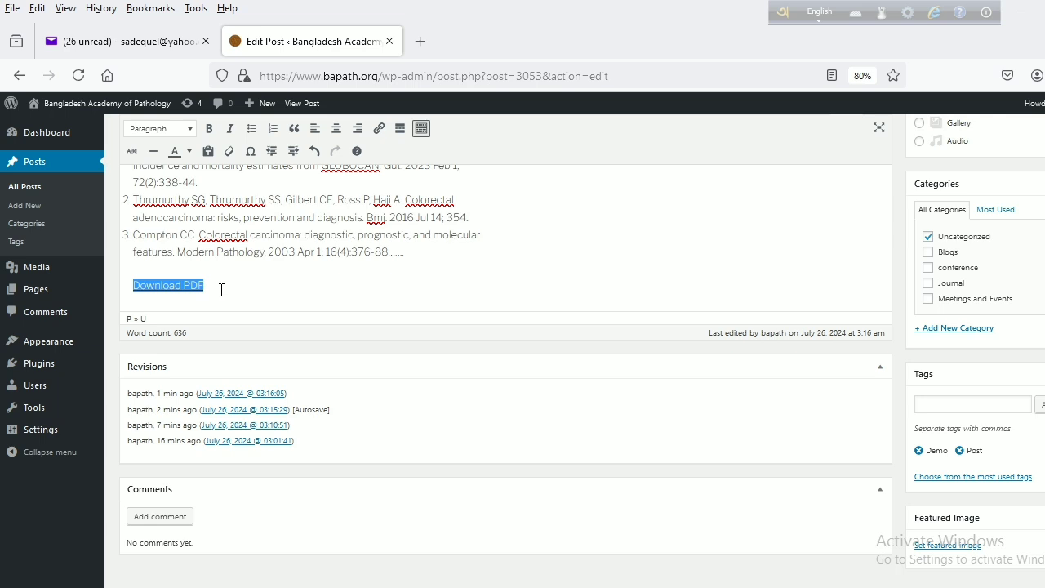
click(381, 132)
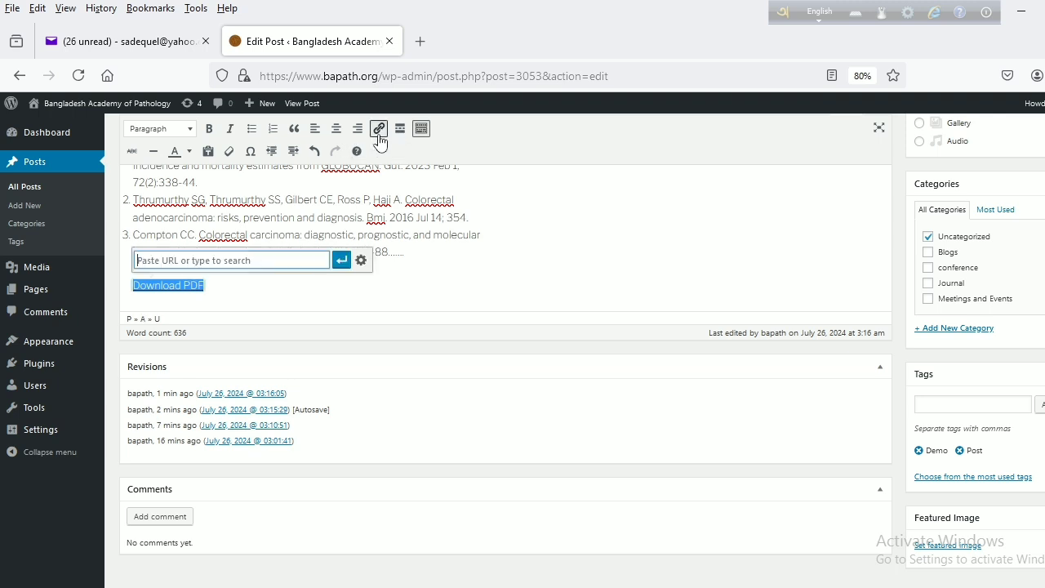
click(361, 263)
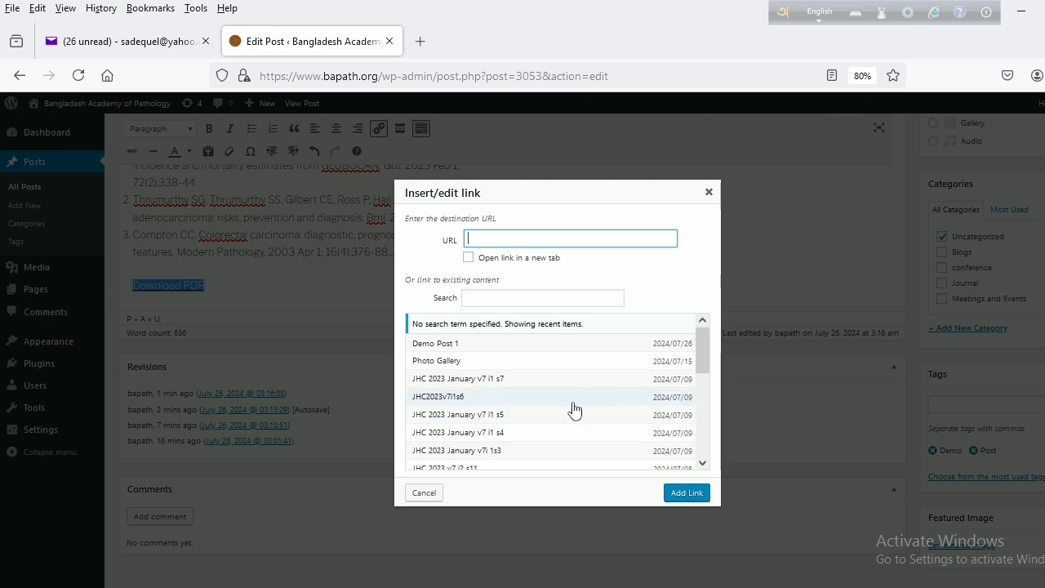
click(708, 192)
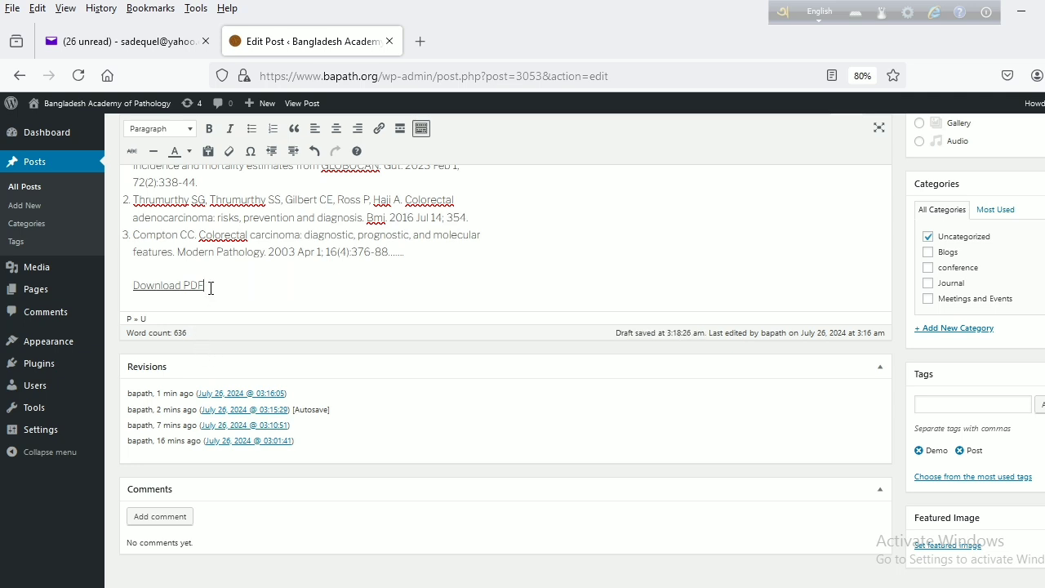
Delete the pasted Download PDF text below the references
key(BackSpace)
key(BackSpace)
key(BackSpace)
key(BackSpace)
key(BackSpace)
key(BackSpace)
key(BackSpace)
key(BackSpace)
key(BackSpace)
key(BackSpace)
key(BackSpace)
key(BackSpace)
Insert jhc2024demo1.pdf from the media library below the references, giving it the title Download PDF
scroll(513, 335, up, 1)
scroll(514, 335, up, 1)
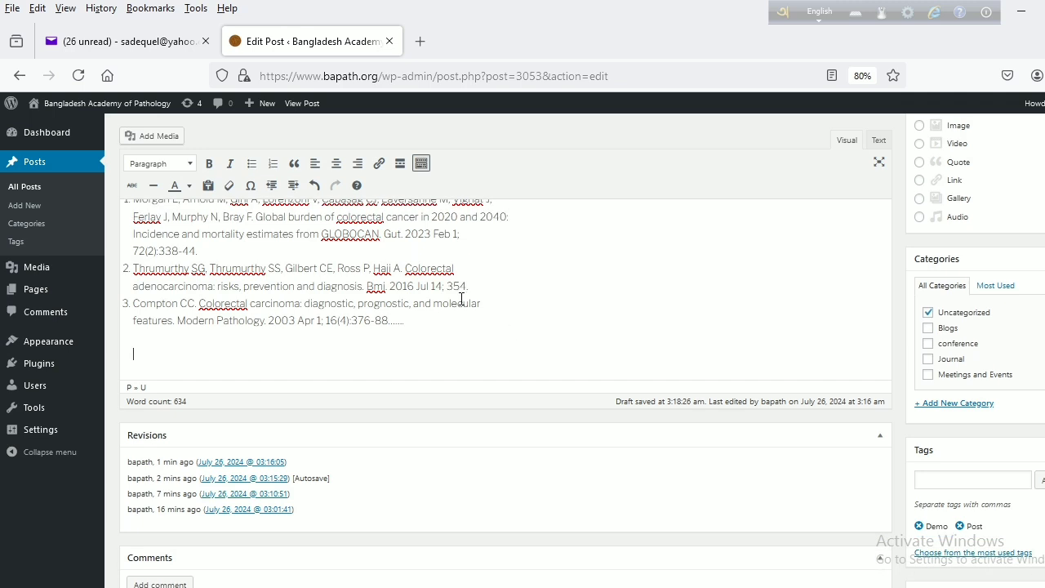
click(158, 139)
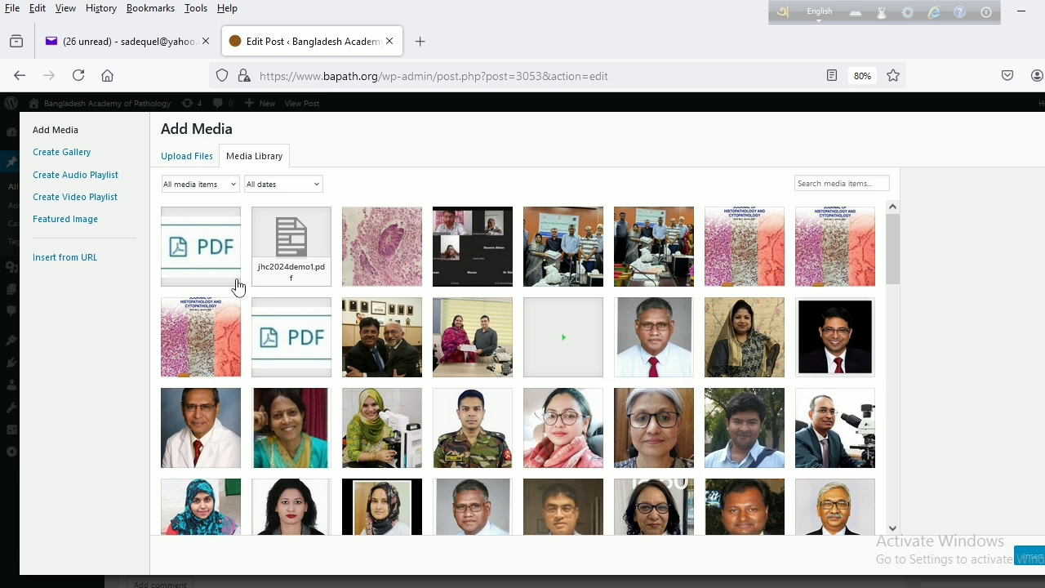
click(294, 249)
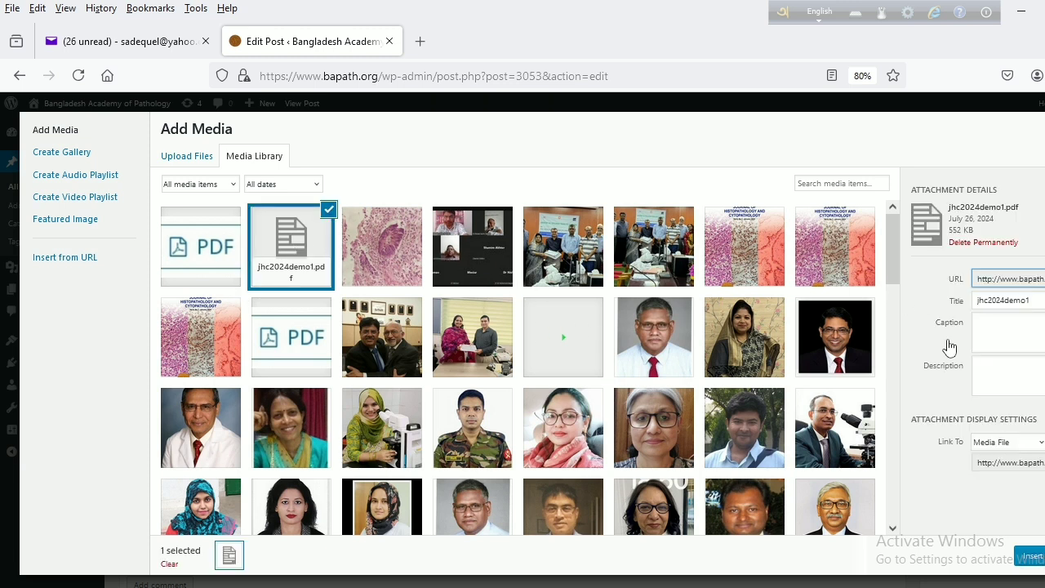
click(1041, 301)
key(BackSpace)
key(BackSpace)
key(BackSpace)
key(BackSpace)
key(BackSpace)
key(BackSpace)
key(BackSpace)
key(BackSpace)
key(BackSpace)
key(BackSpace)
key(BackSpace)
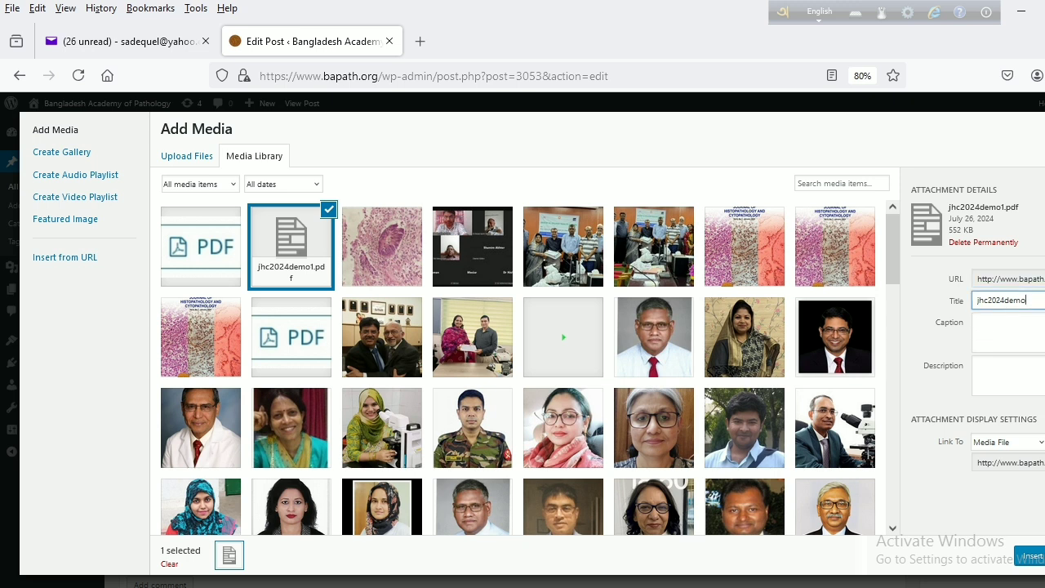
text(Download PDF)
click(1031, 556)
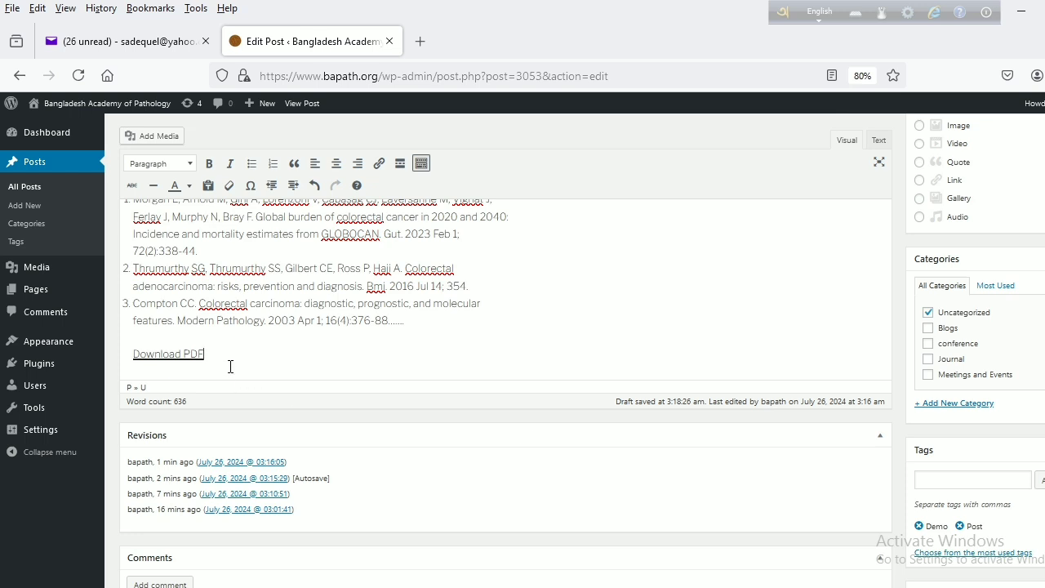
Insert the pdficon.png image from the media library in a new paragraph below the Download PDF link
key(Return)
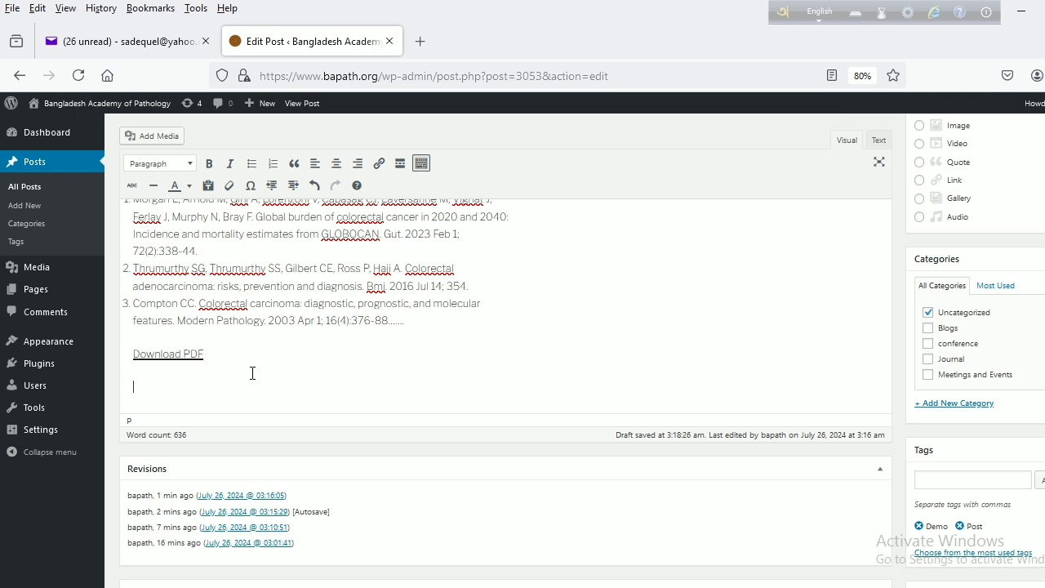
click(162, 136)
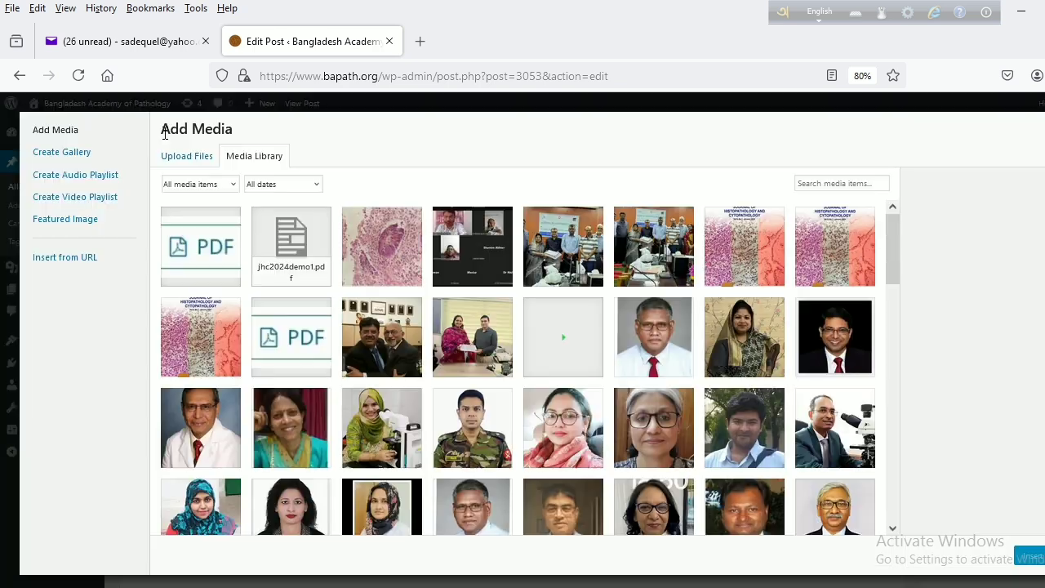
click(215, 260)
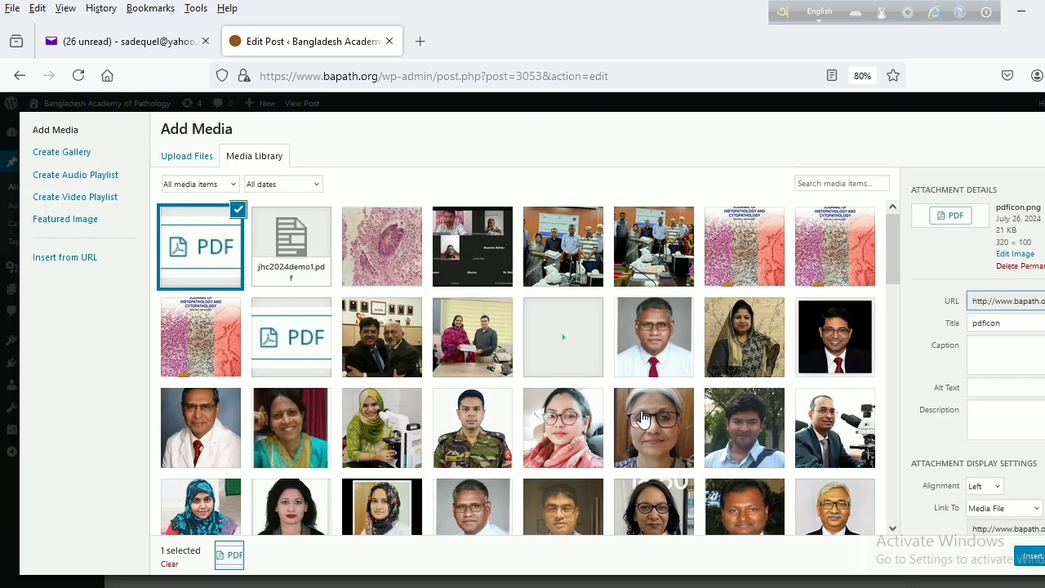
click(1030, 556)
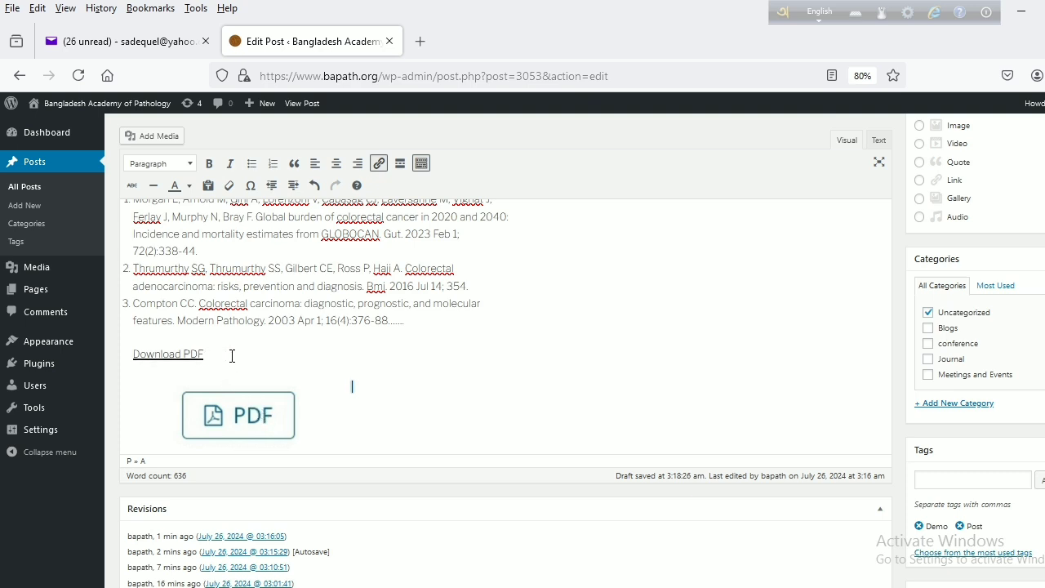
Check the URL and link settings of the Download PDF text without changing them
click(184, 355)
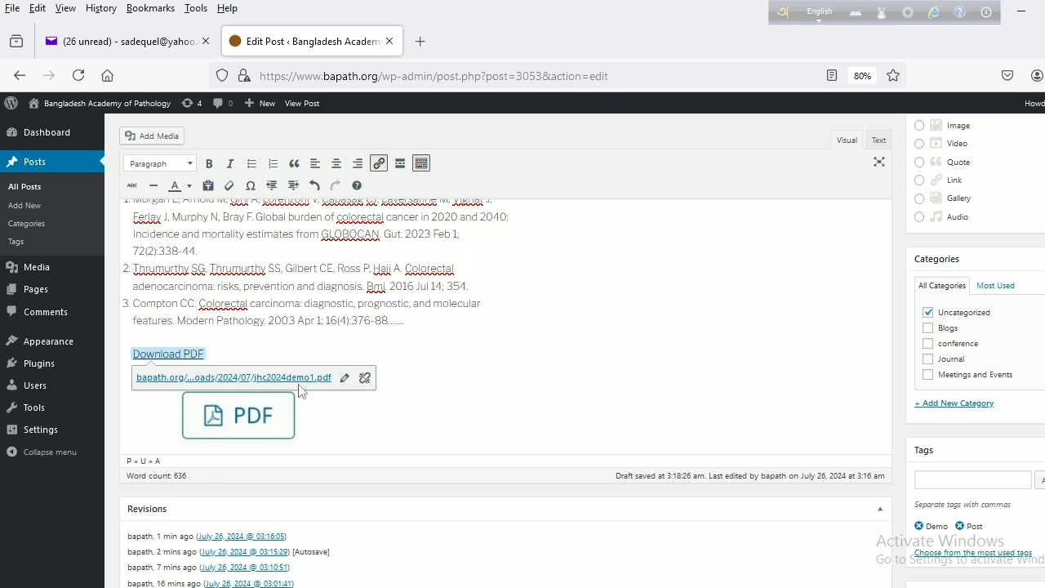
click(344, 381)
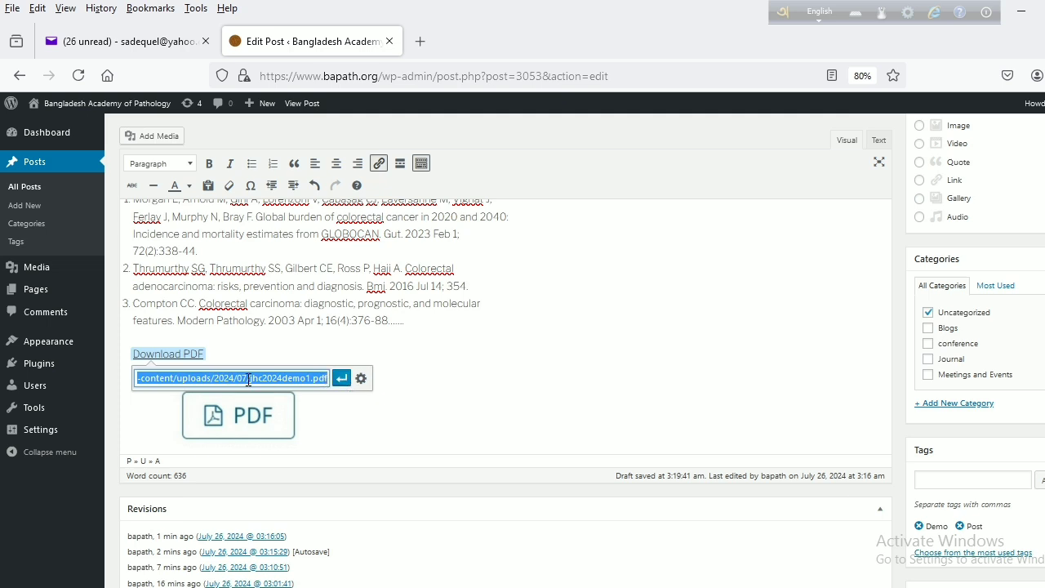
click(365, 380)
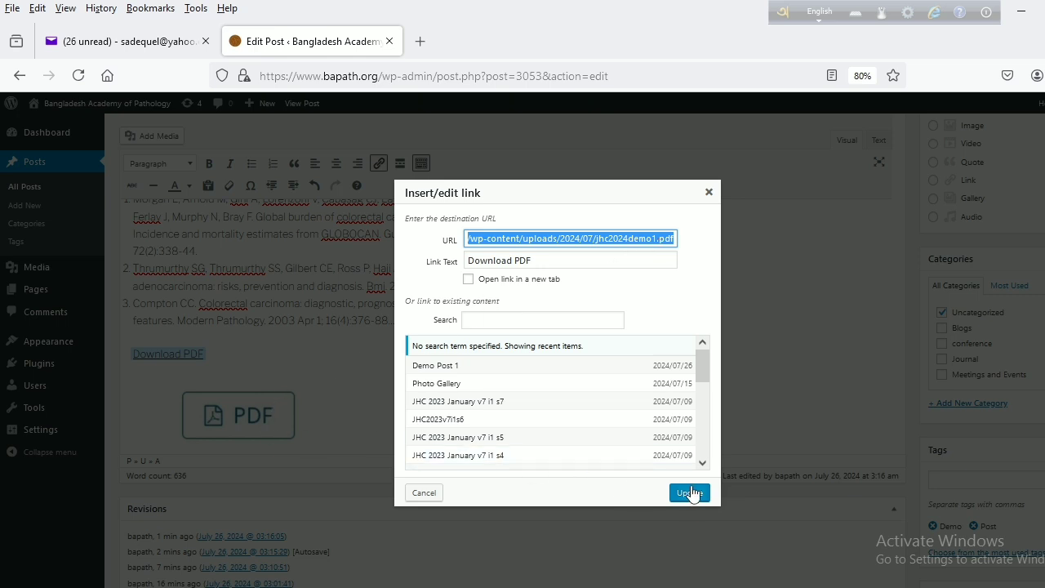
click(709, 193)
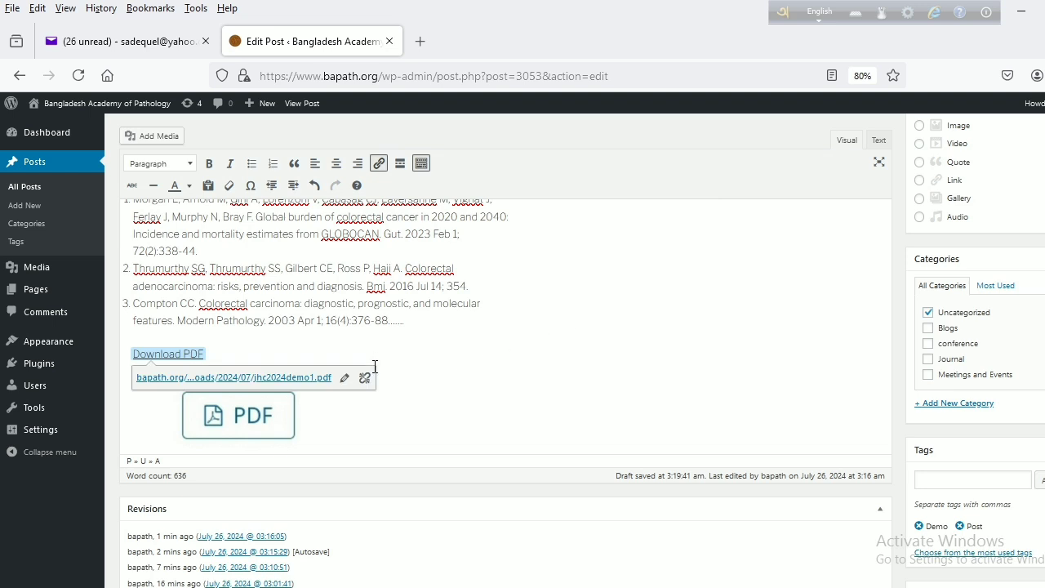
click(390, 423)
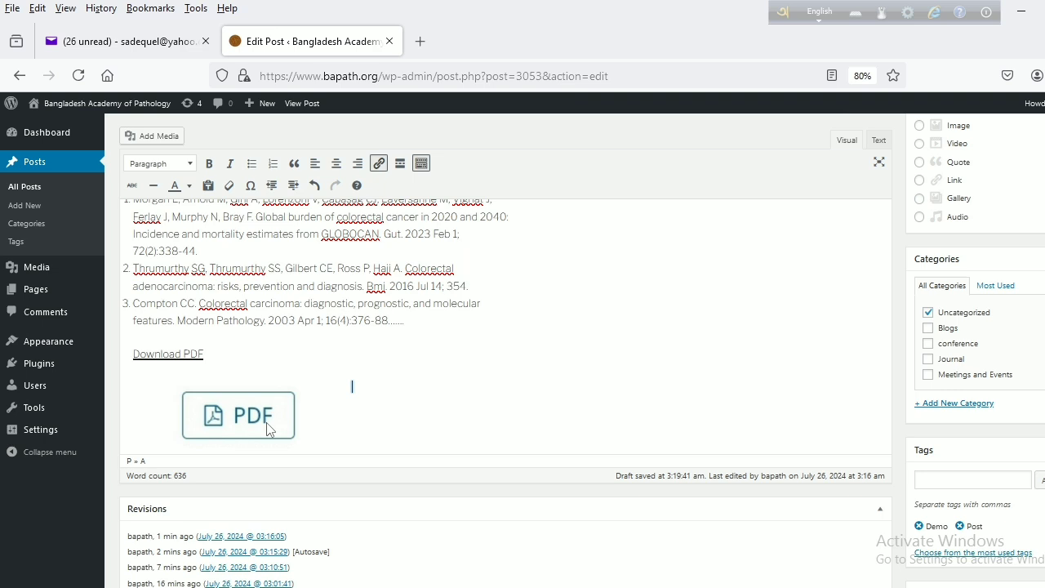
click(179, 358)
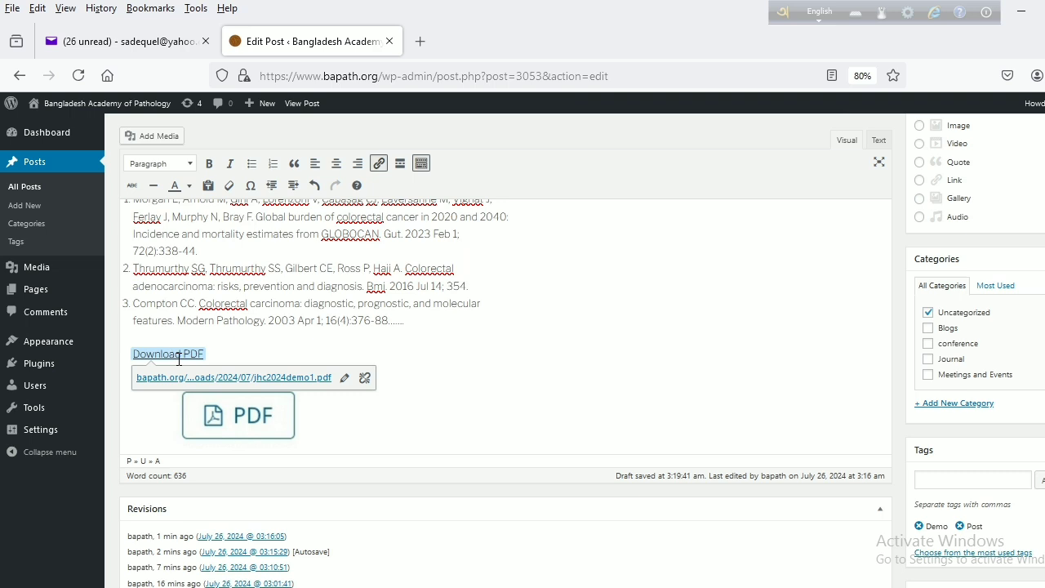
In the post's HTML source, replace the Download PDF link text with a copy of the pdficon.png image tag
click(877, 142)
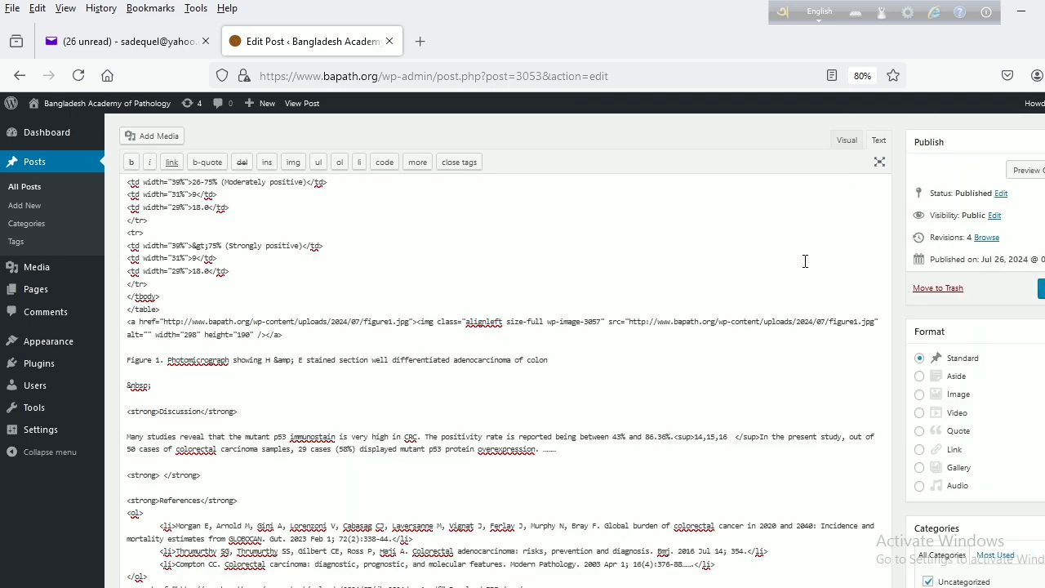
scroll(607, 404, down, 6)
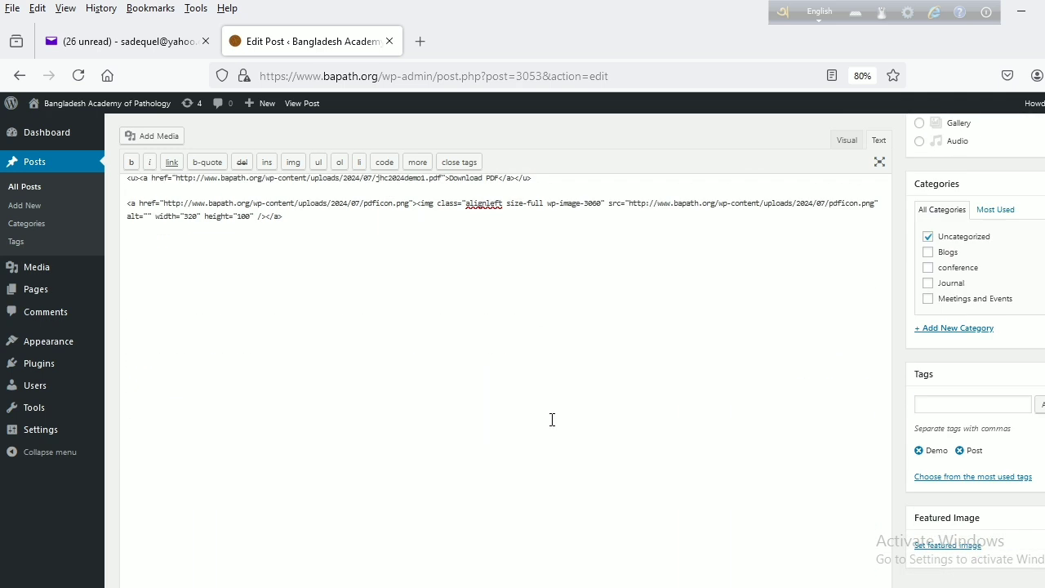
scroll(550, 418, up, 2)
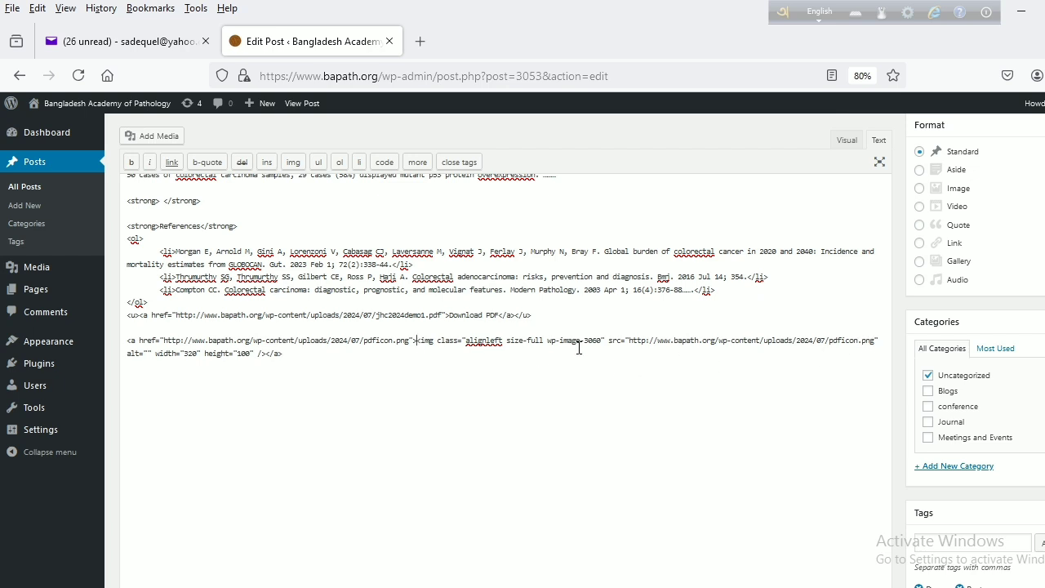
shift+click(267, 355)
key(ctrl+c)
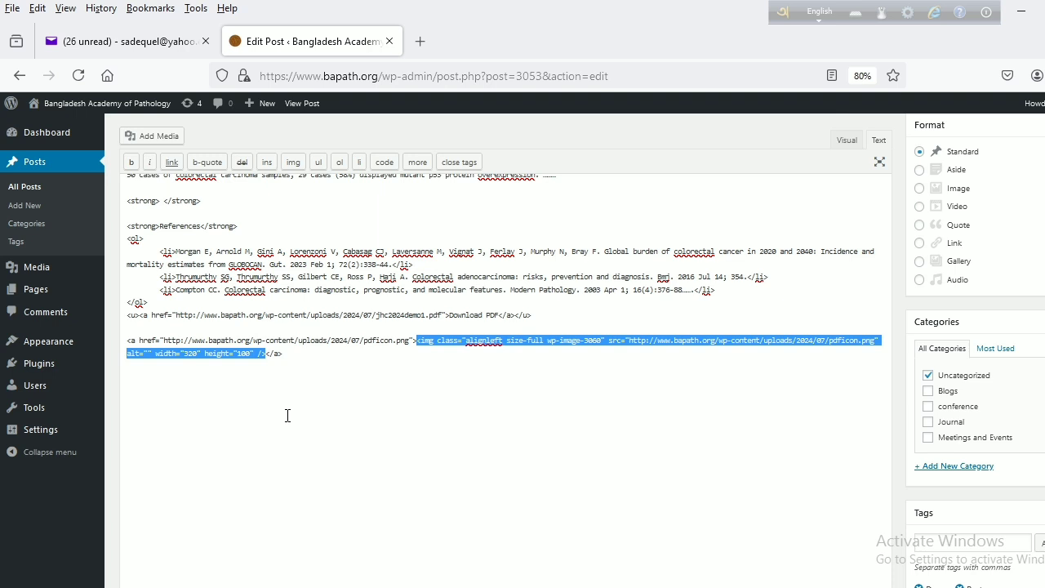
click(451, 317)
shift+click(499, 316)
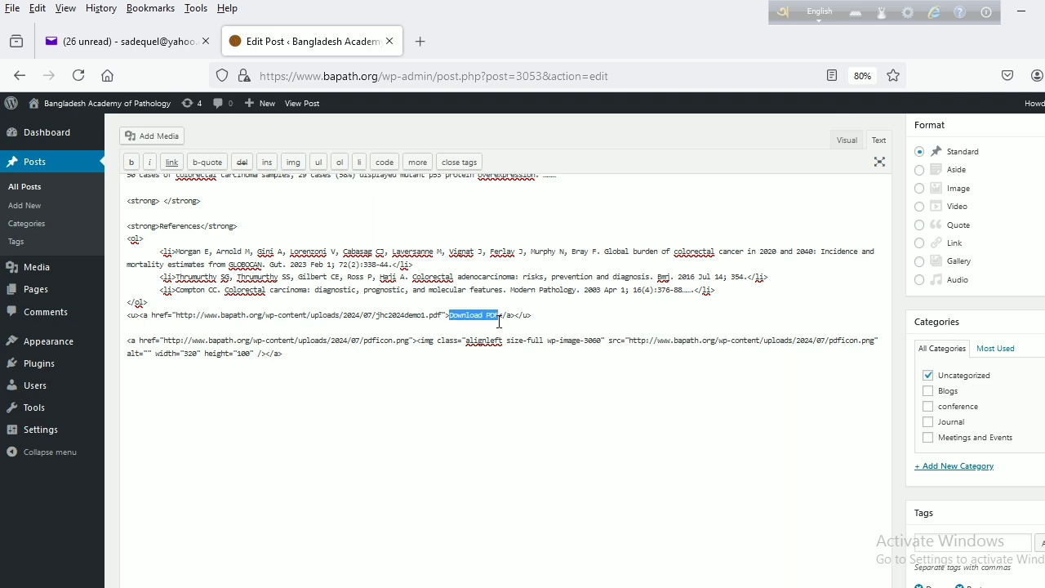
key(ctrl+v)
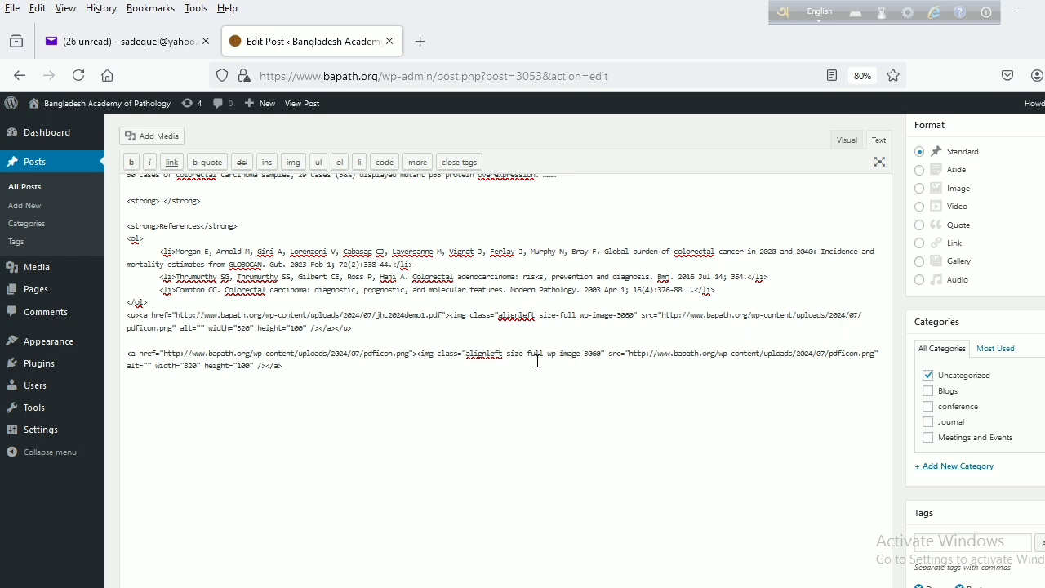
Check the icons in the visual view, then delete the second icon's code, linked to pdficon.png, from the HTML source
click(847, 141)
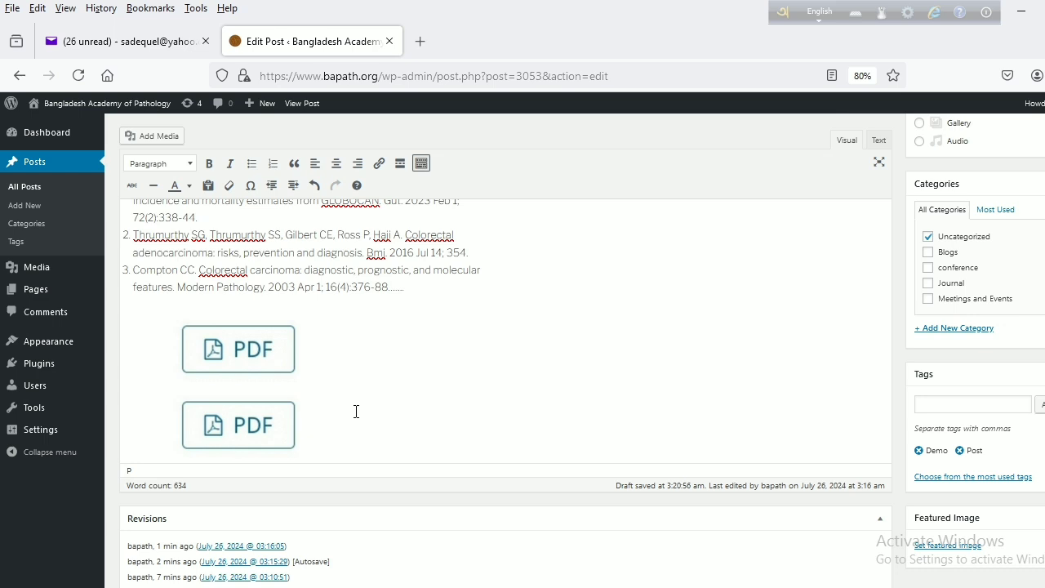
key(Left)
click(879, 141)
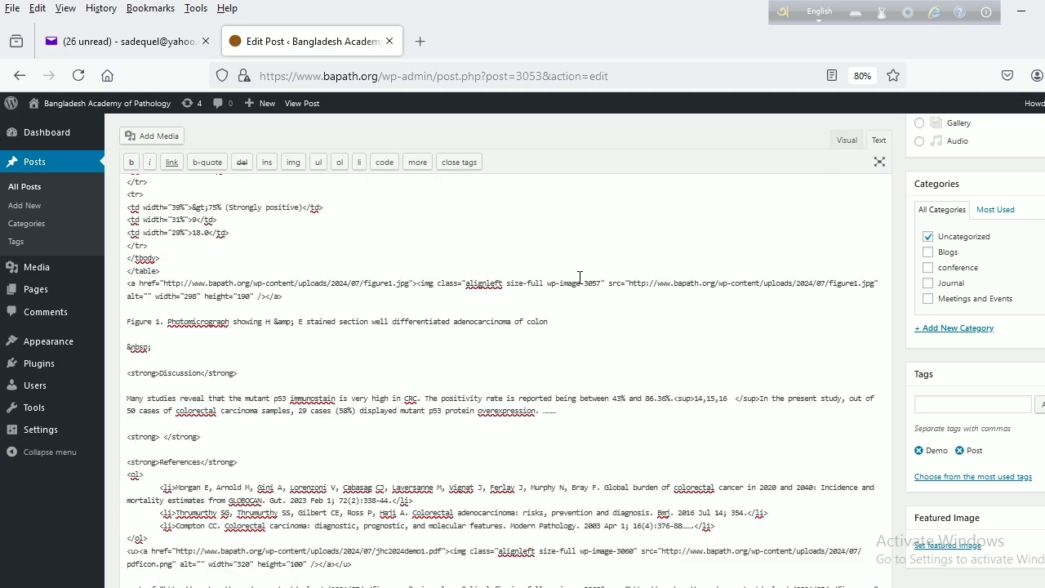
scroll(580, 278, down, 5)
drag(124, 320, 310, 335)
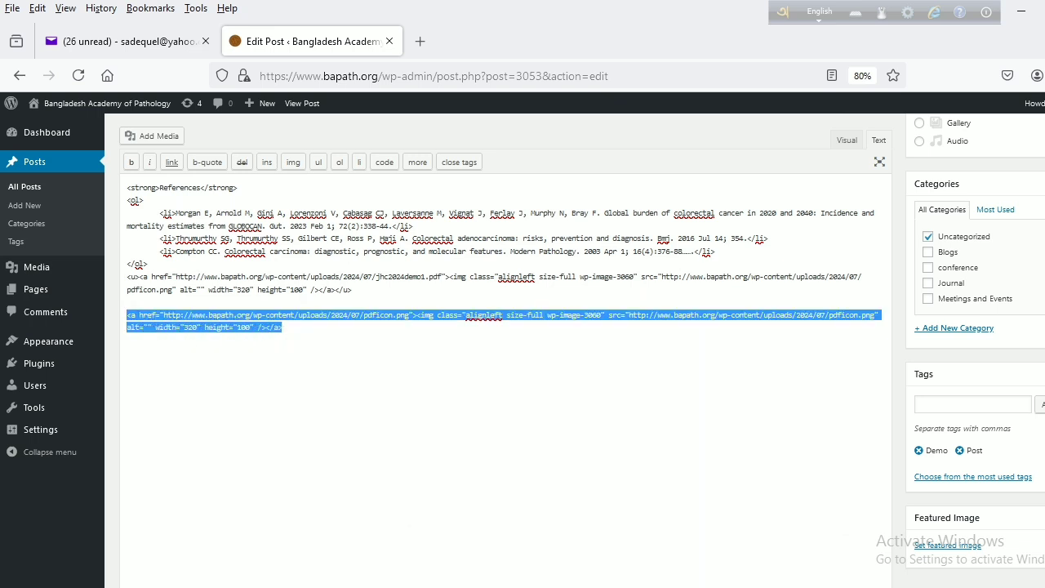
key(Delete)
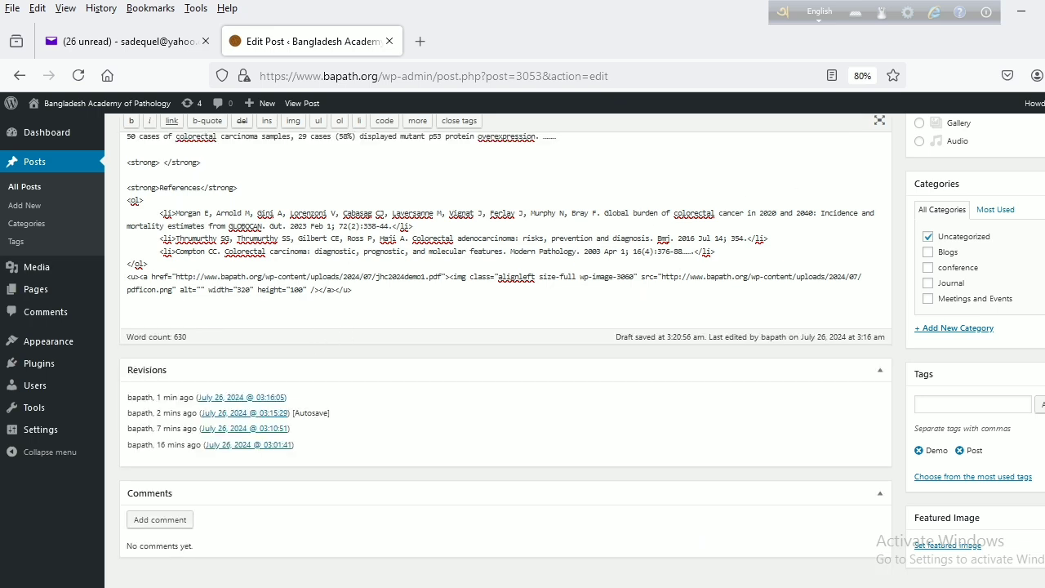
Update the post and return its content to the visual view
scroll(800, 180, up, 10)
click(1042, 290)
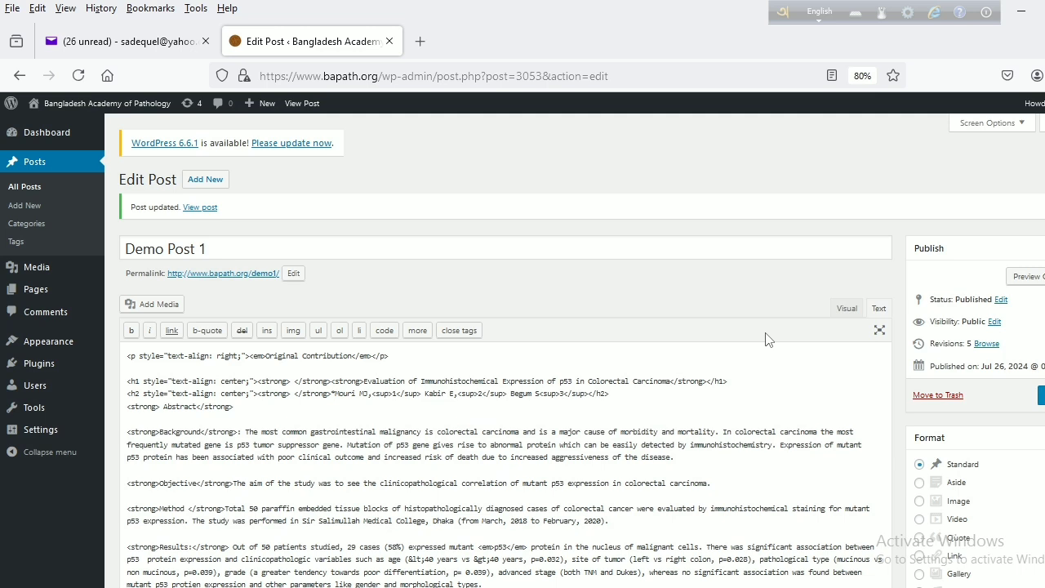
click(849, 309)
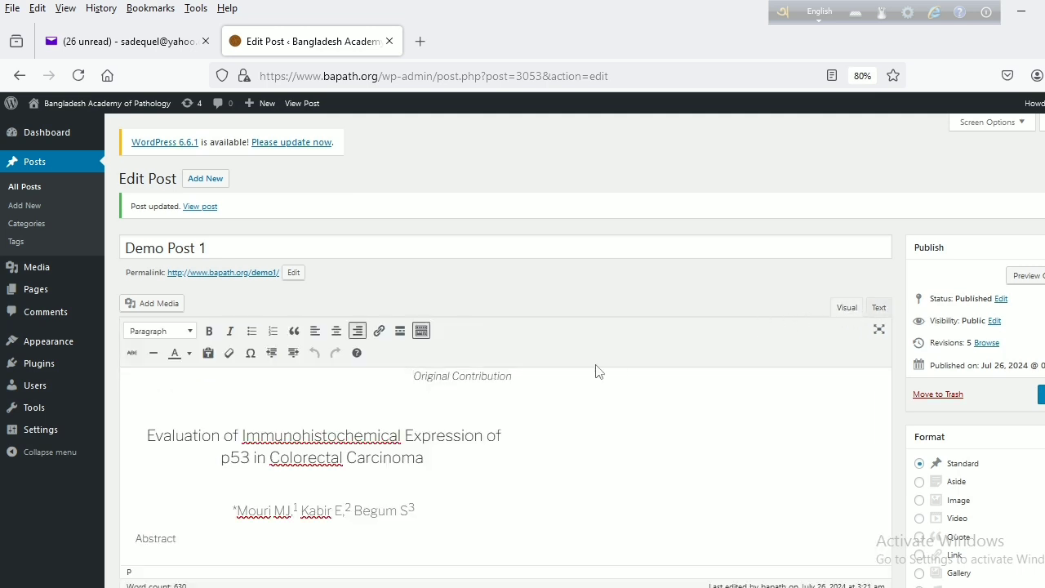
Review the edited post's content in the visual view, from the article title through the references to the PDF icon
scroll(584, 382, down, 3)
scroll(585, 382, down, 15)
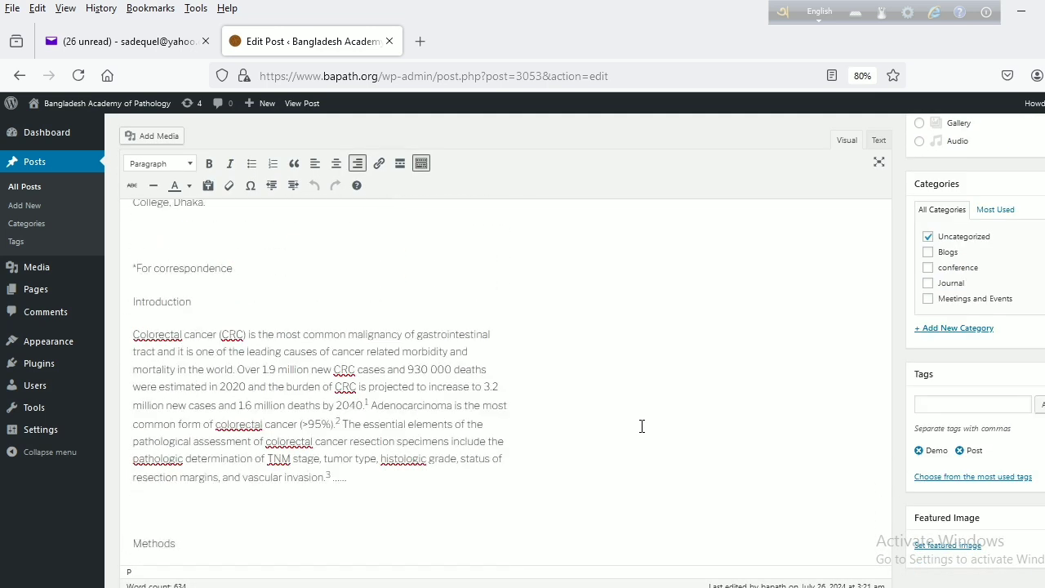
scroll(642, 428, down, 15)
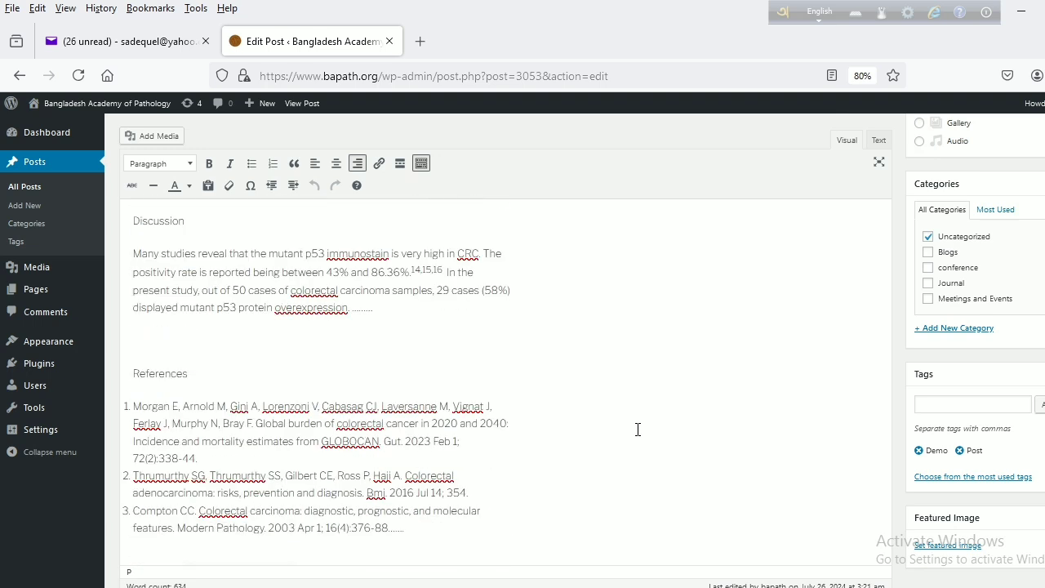
scroll(640, 439, down, 3)
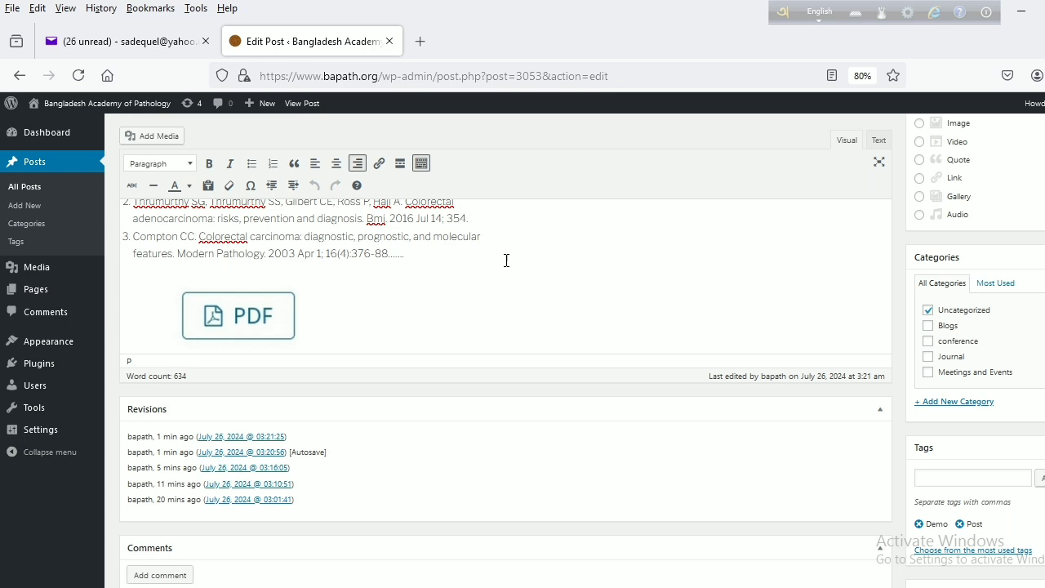
scroll(899, 290, up, 5)
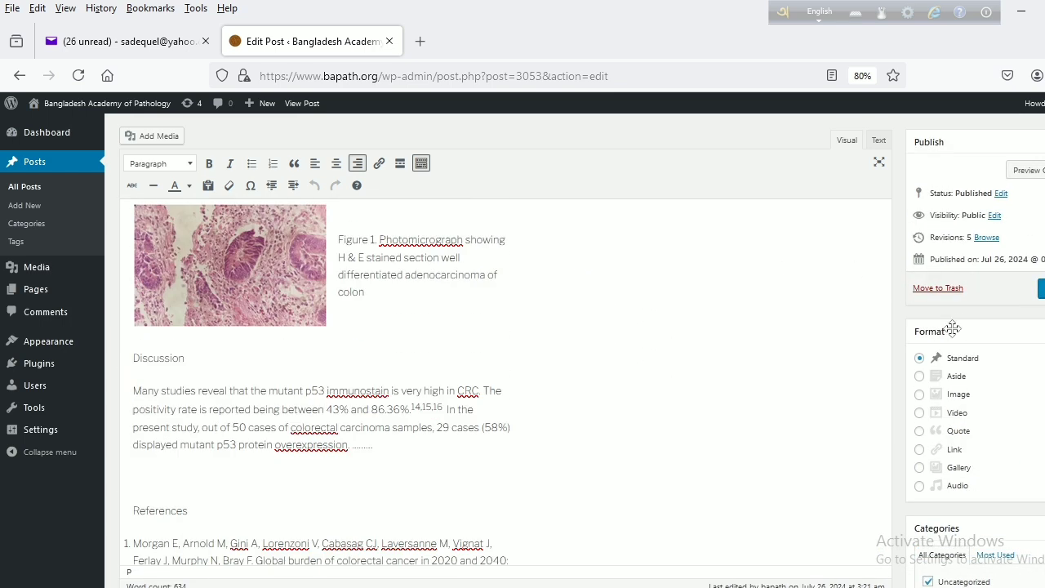
scroll(1039, 335, up, 3)
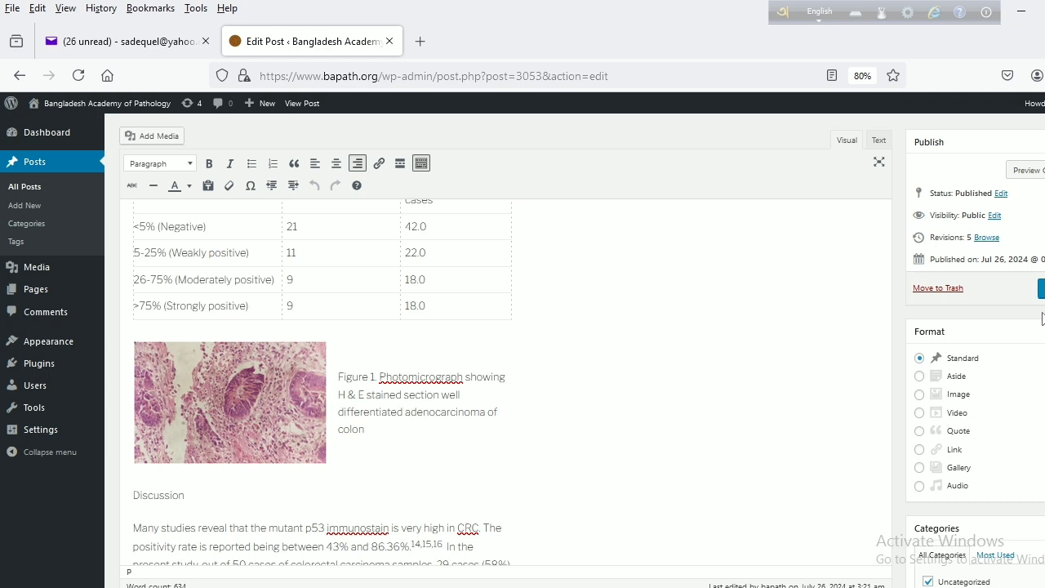
scroll(1022, 309, up, 3)
scroll(1021, 262, up, 5)
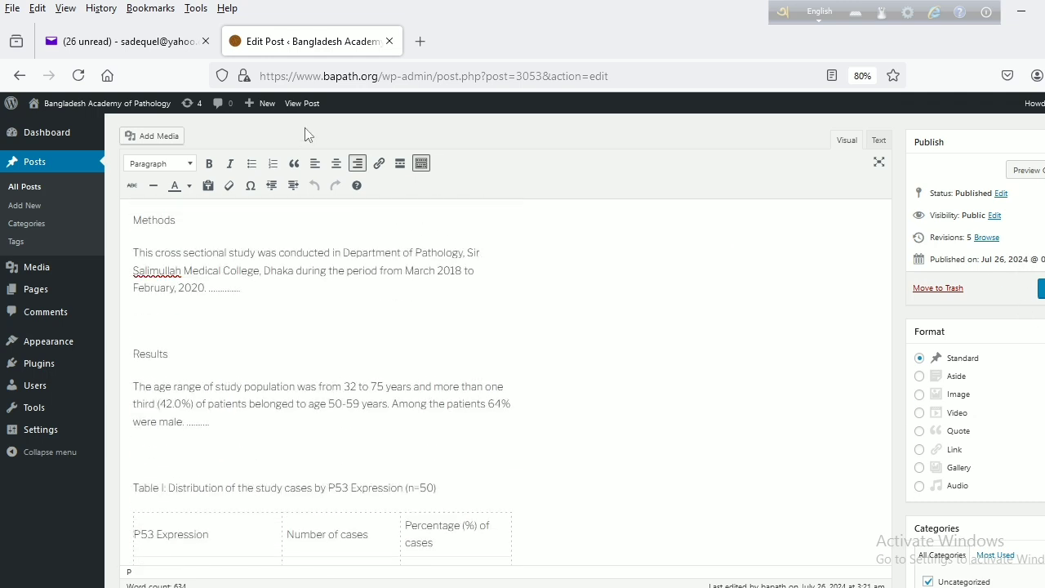
View the published post on the site and check its text, table, figure, references and PDF icon
click(298, 106)
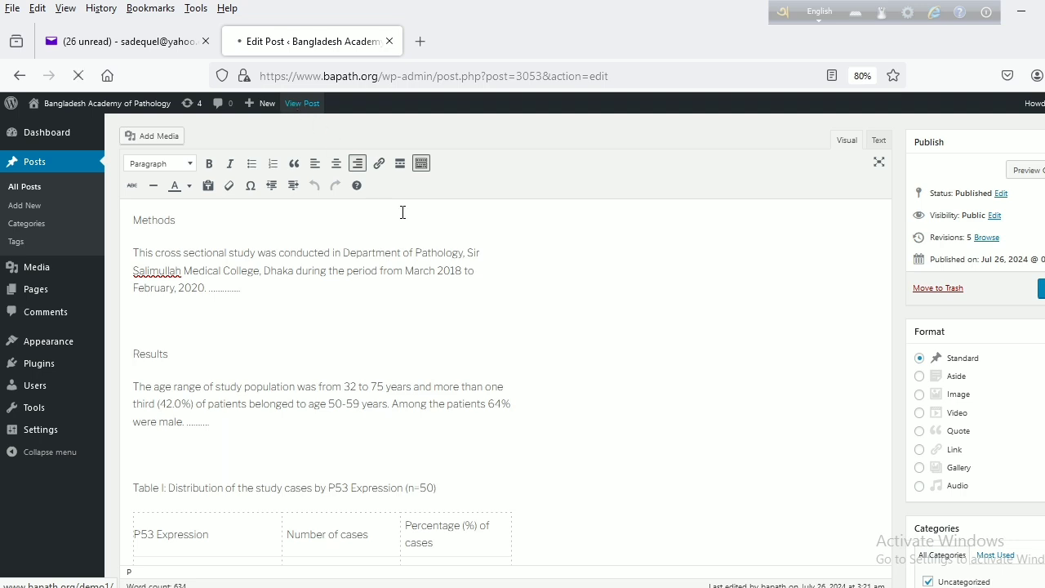
scroll(572, 359, down, 10)
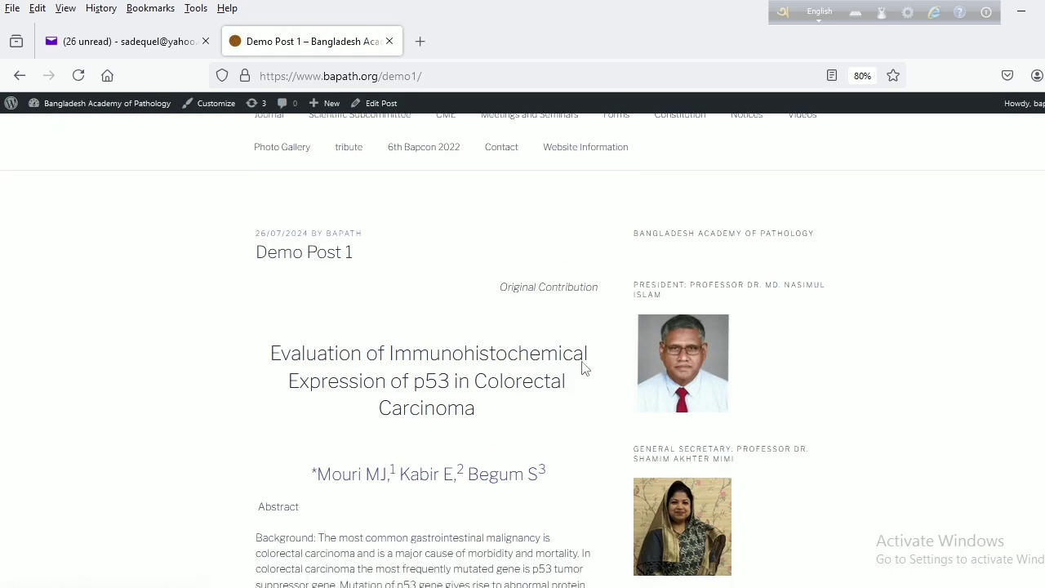
scroll(554, 372, down, 15)
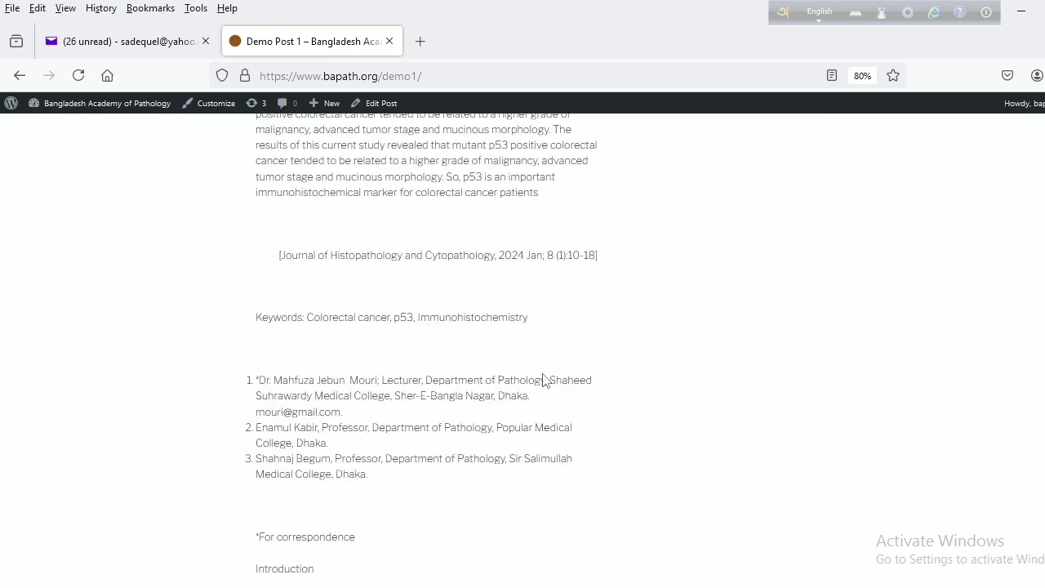
scroll(537, 377, down, 15)
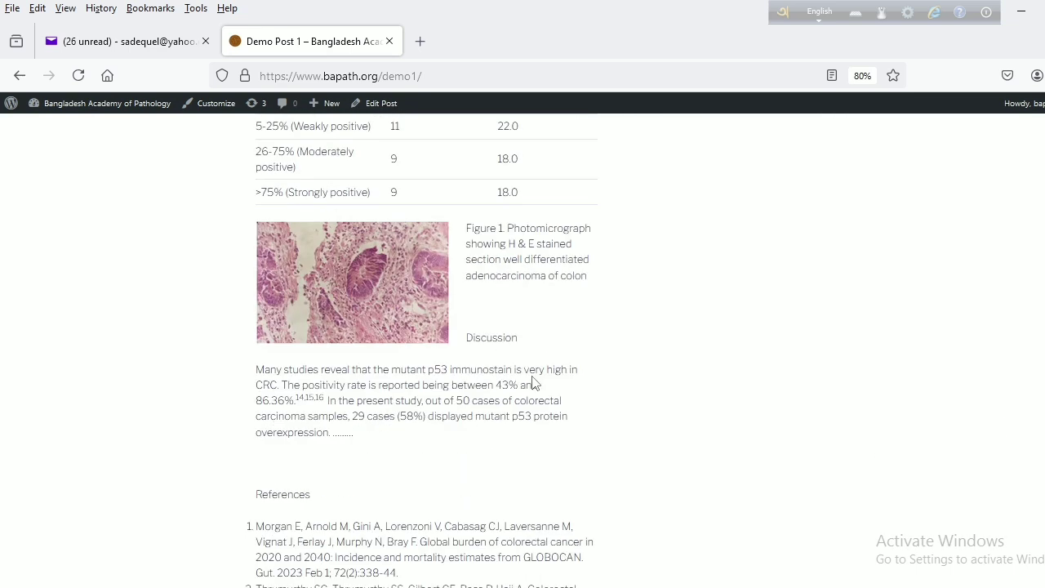
scroll(533, 382, down, 4)
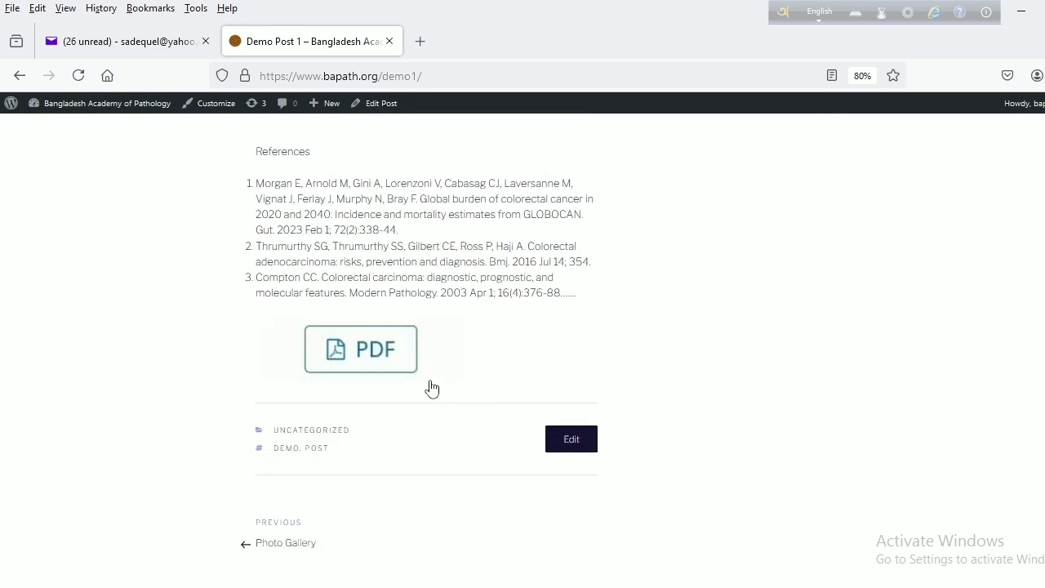
Test the post's PDF icon link by opening jhc2024demo1.pdf and look through its pages
click(366, 361)
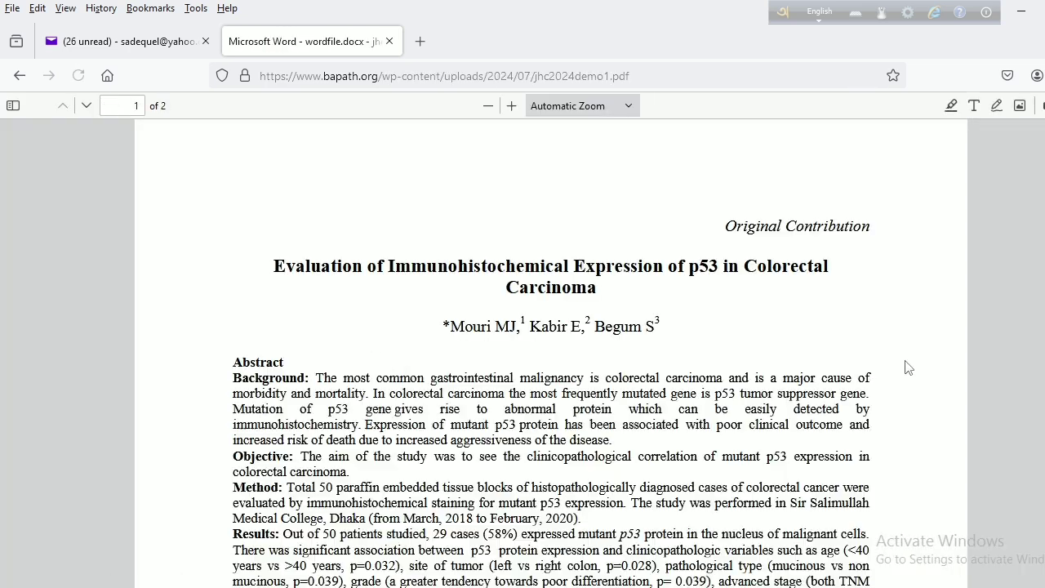
scroll(906, 370, down, 5)
scroll(913, 371, down, 10)
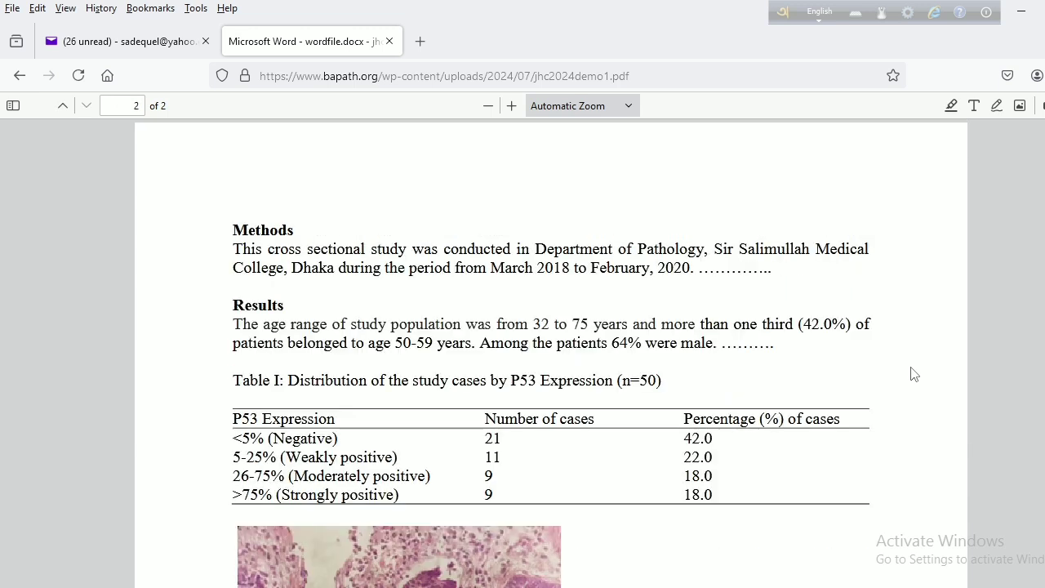
scroll(908, 376, up, 15)
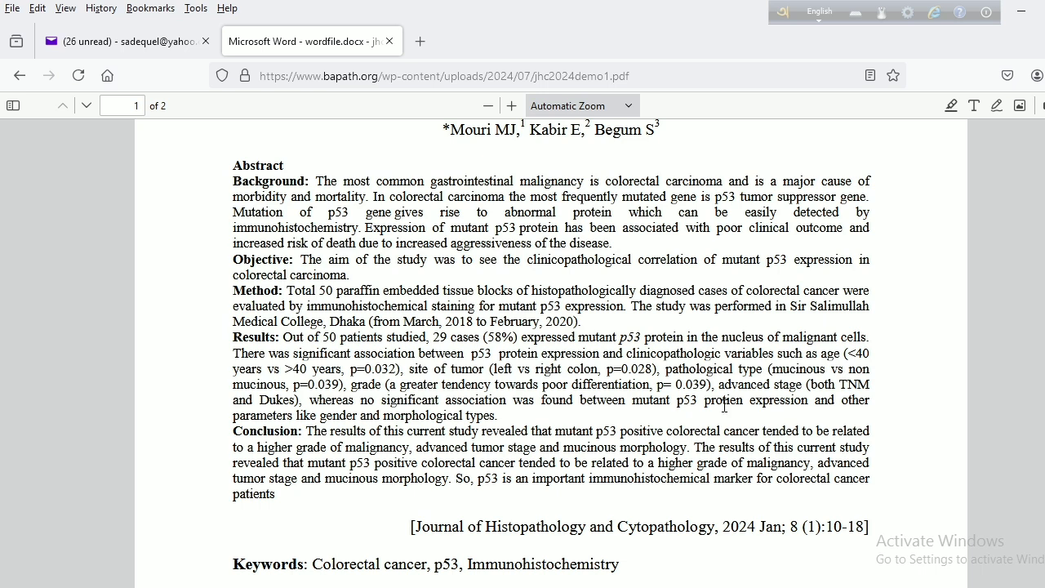
scroll(726, 416, down, 2)
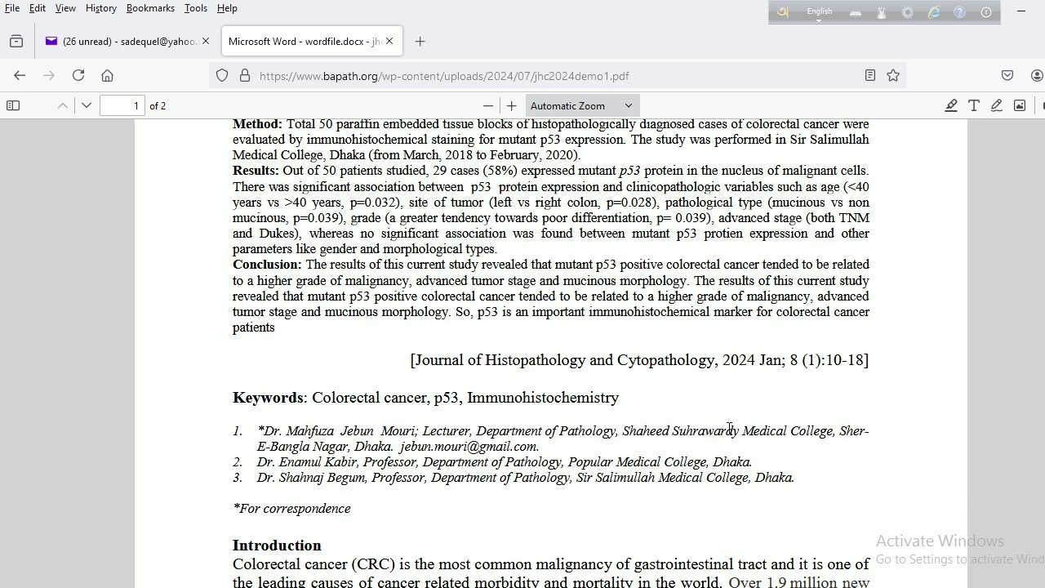